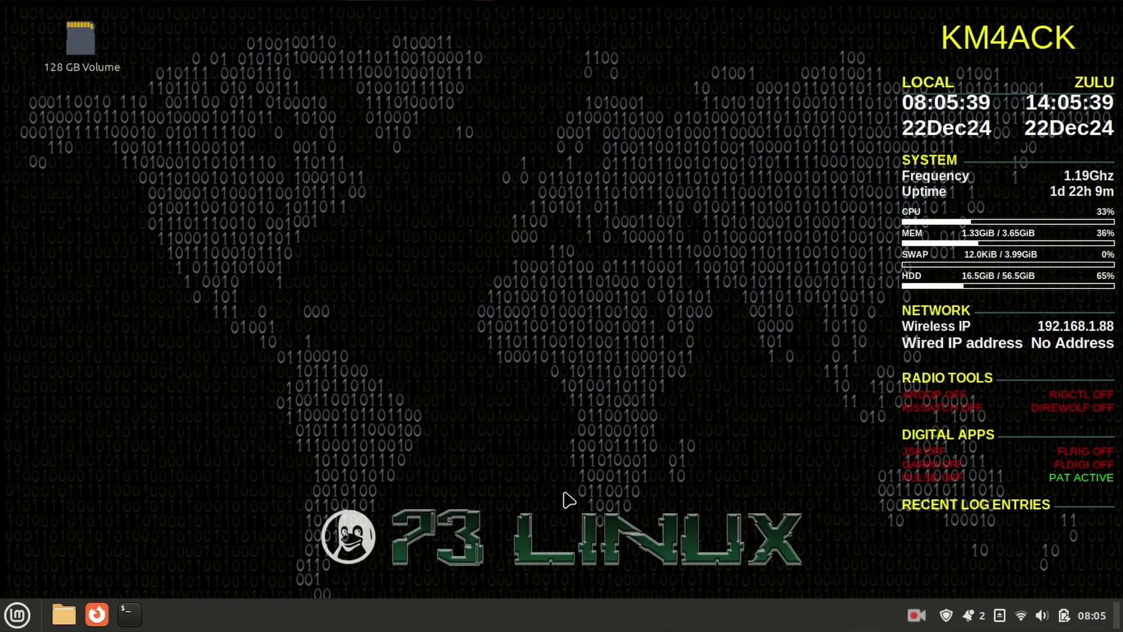
Launch Flrig and move its window away from the upper corner to make room for a terminal.
key(super)
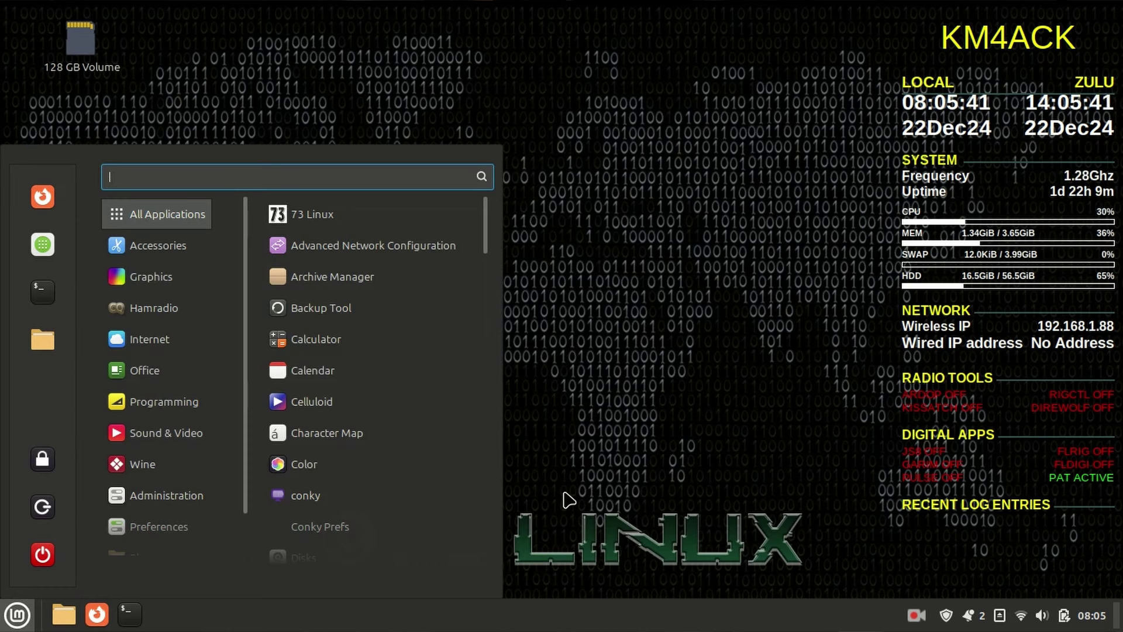
text(flr)
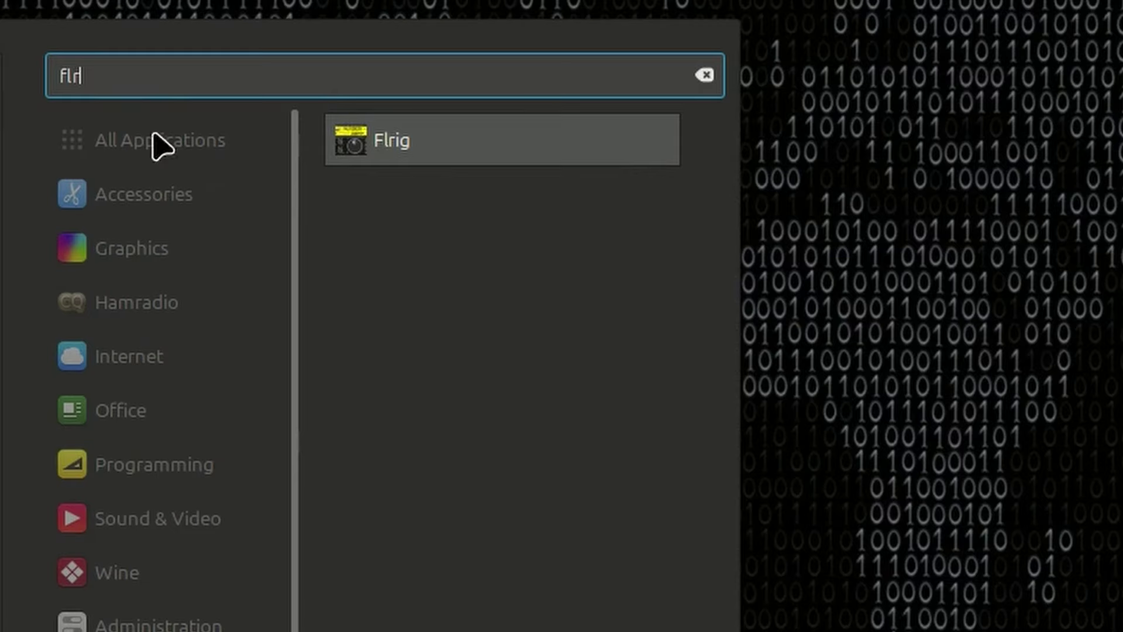
click(391, 153)
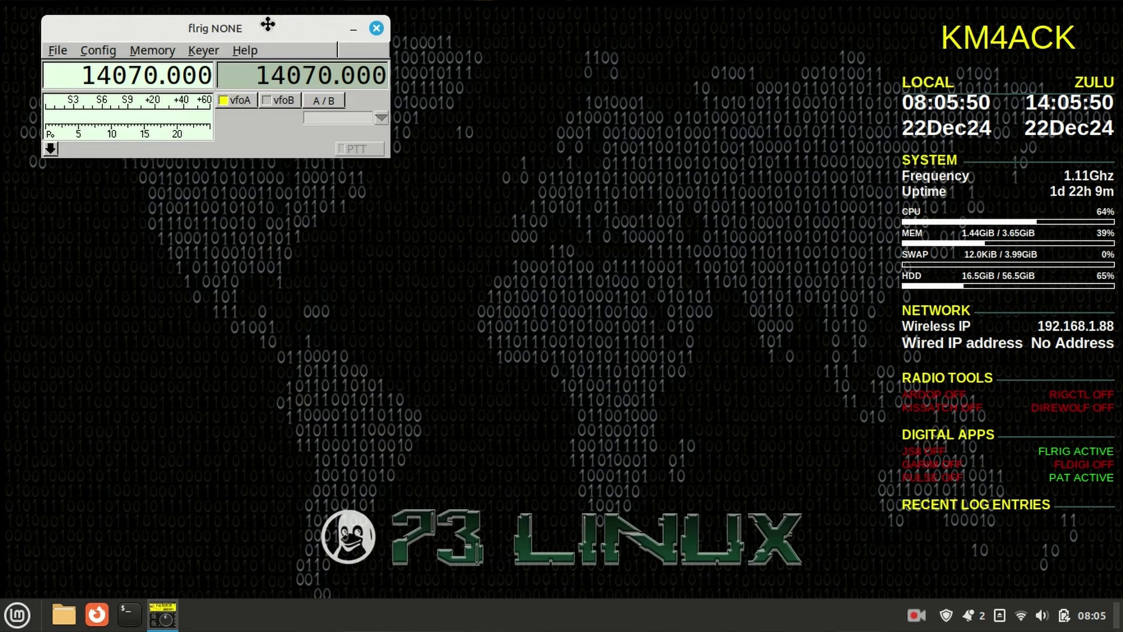
drag(267, 24, 842, 42)
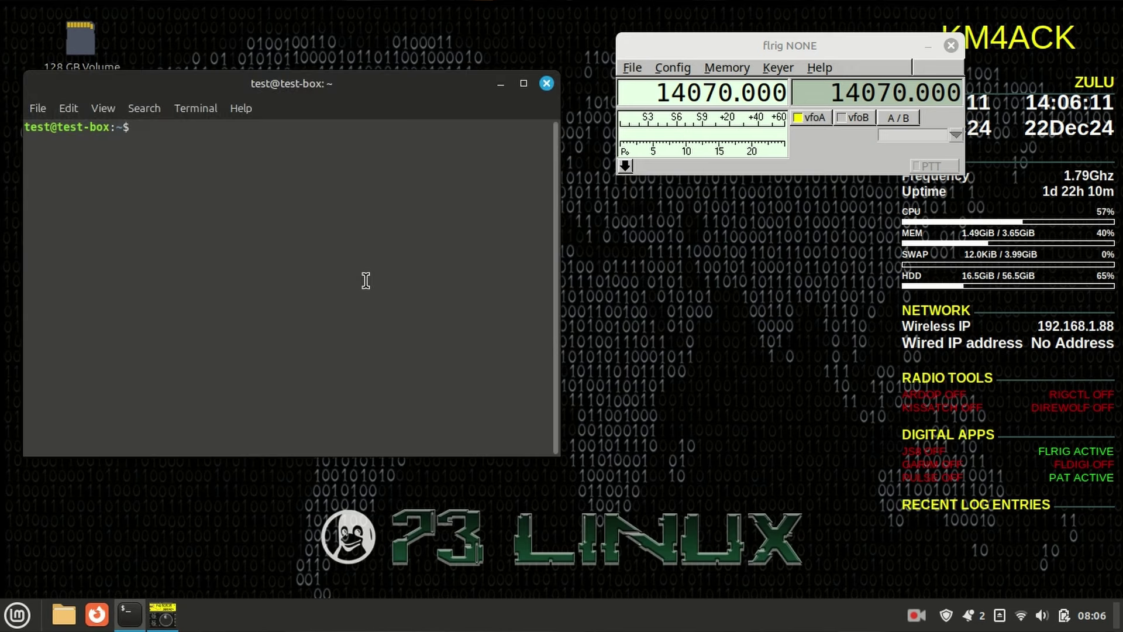
In the terminal, list the audio capture hardware devices by running "arecord -l".
drag(377, 94, 618, 81)
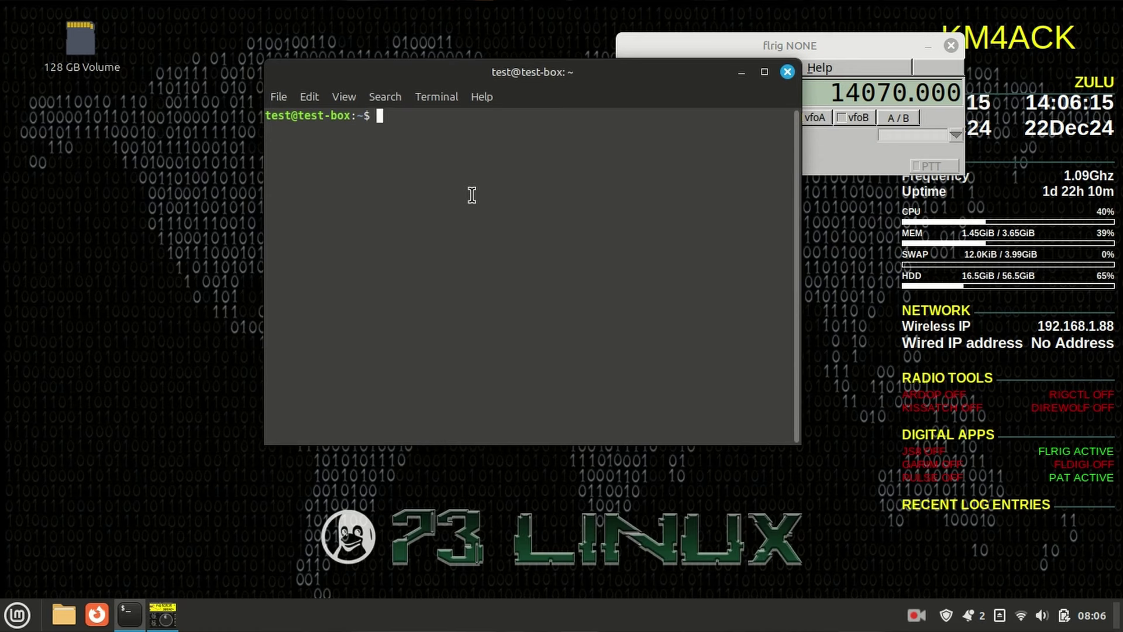
text(arecord )
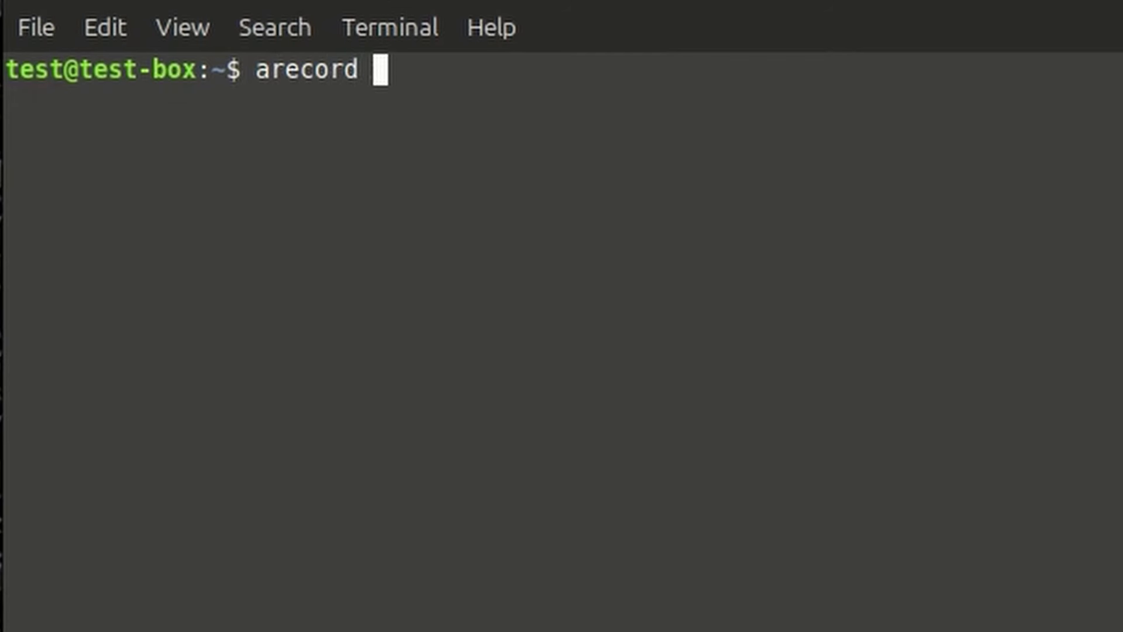
text(-l)
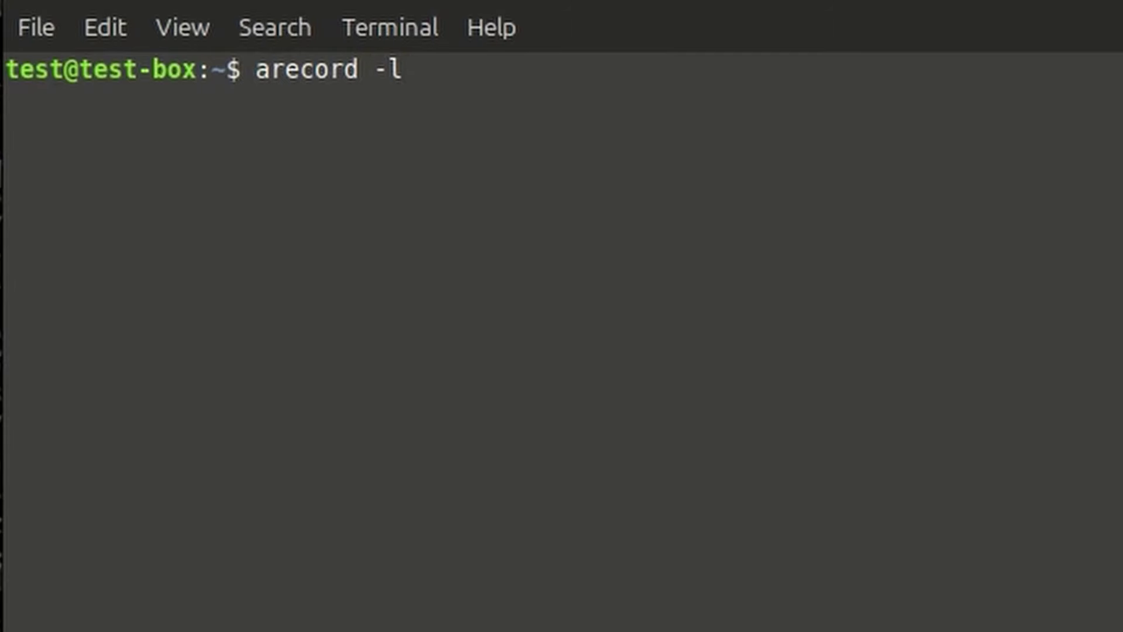
key(Return)
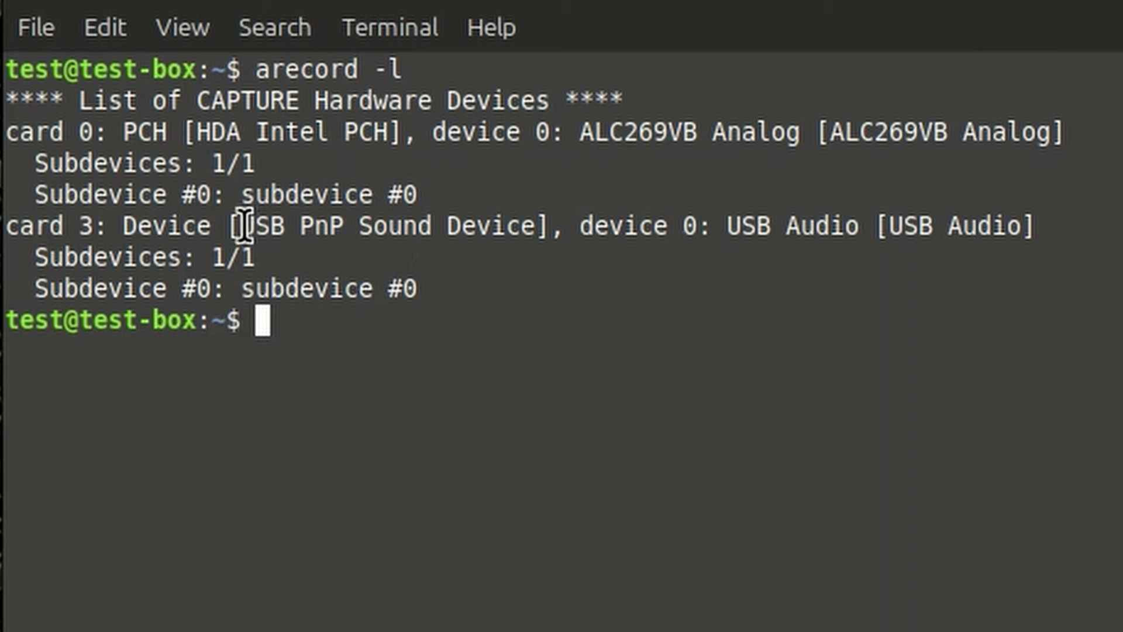
Highlight the USB PnP Sound Device's name, card number and device number in the listing, and clear the selection.
drag(237, 226, 537, 225)
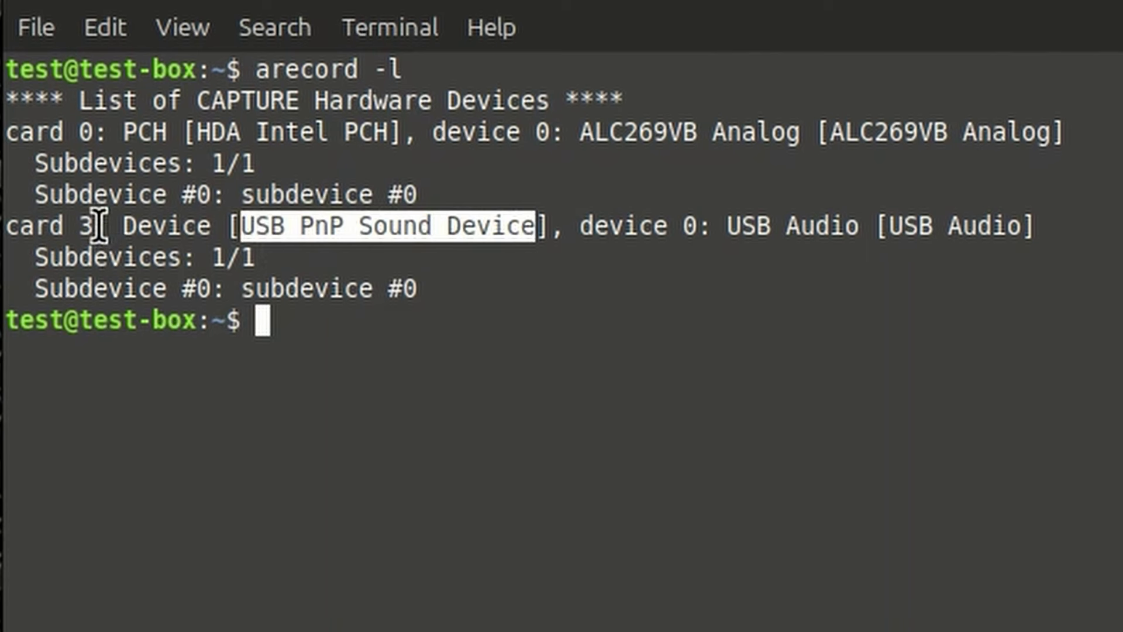
drag(95, 226, 3, 227)
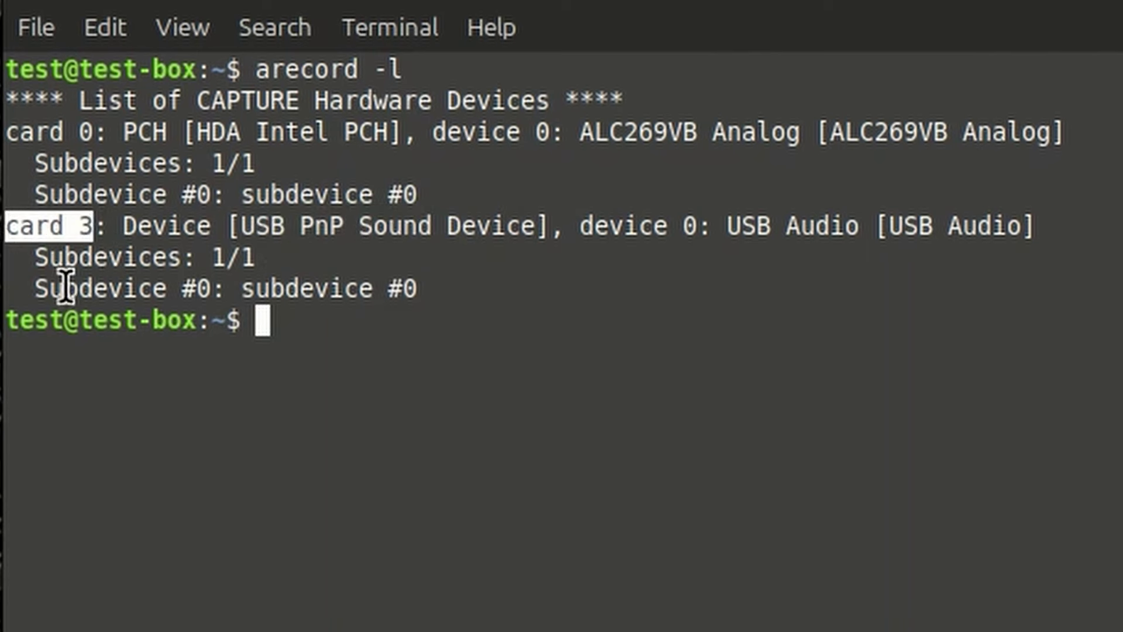
drag(579, 228, 697, 225)
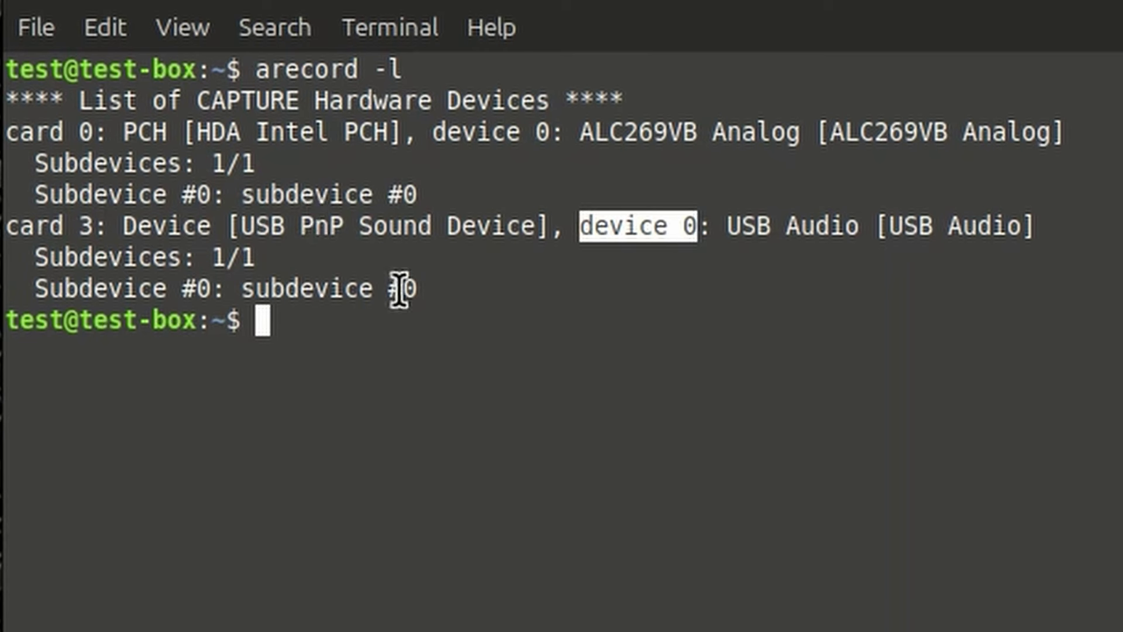
click(382, 337)
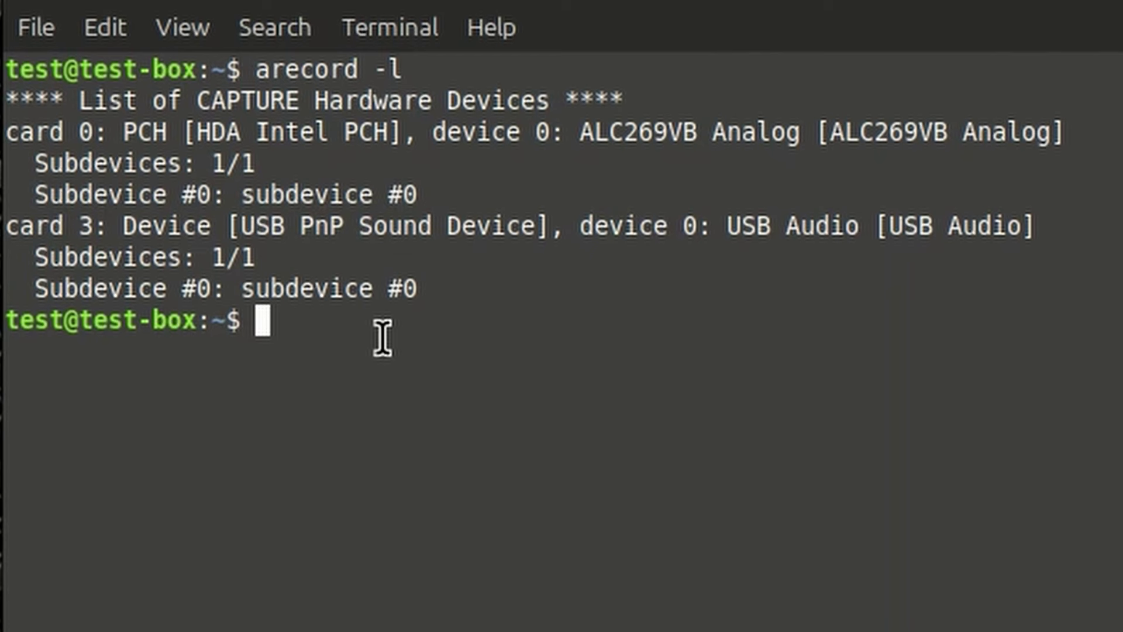
List the connected serial devices by ID by running "ls -l /dev/serial/by-id".
text(ls )
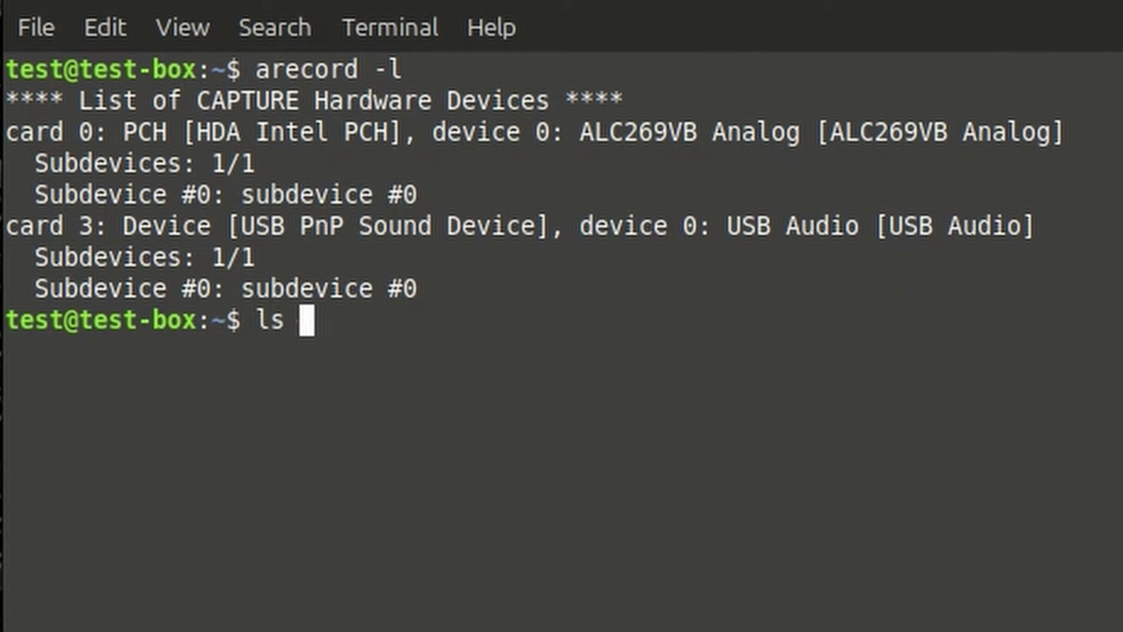
text(-l)
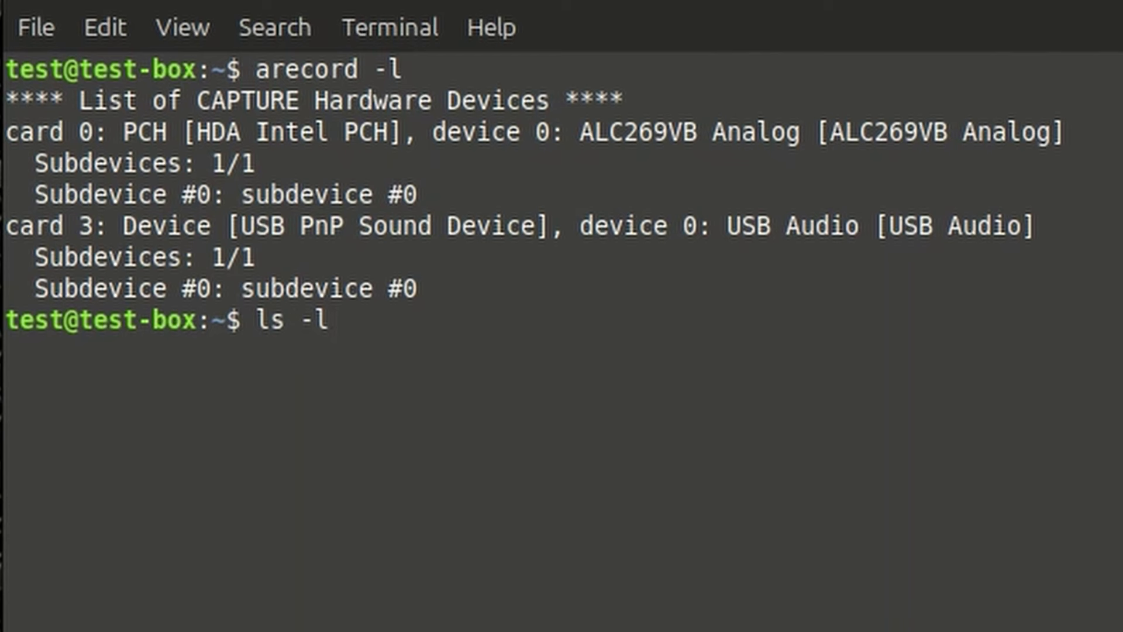
text( /dev/)
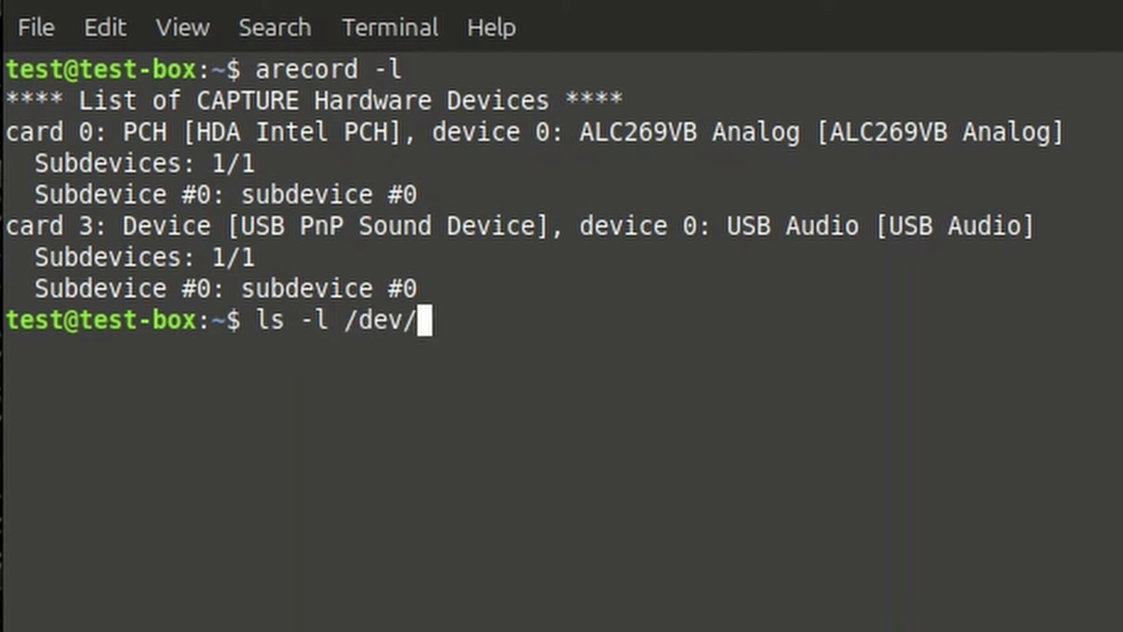
text(serial/)
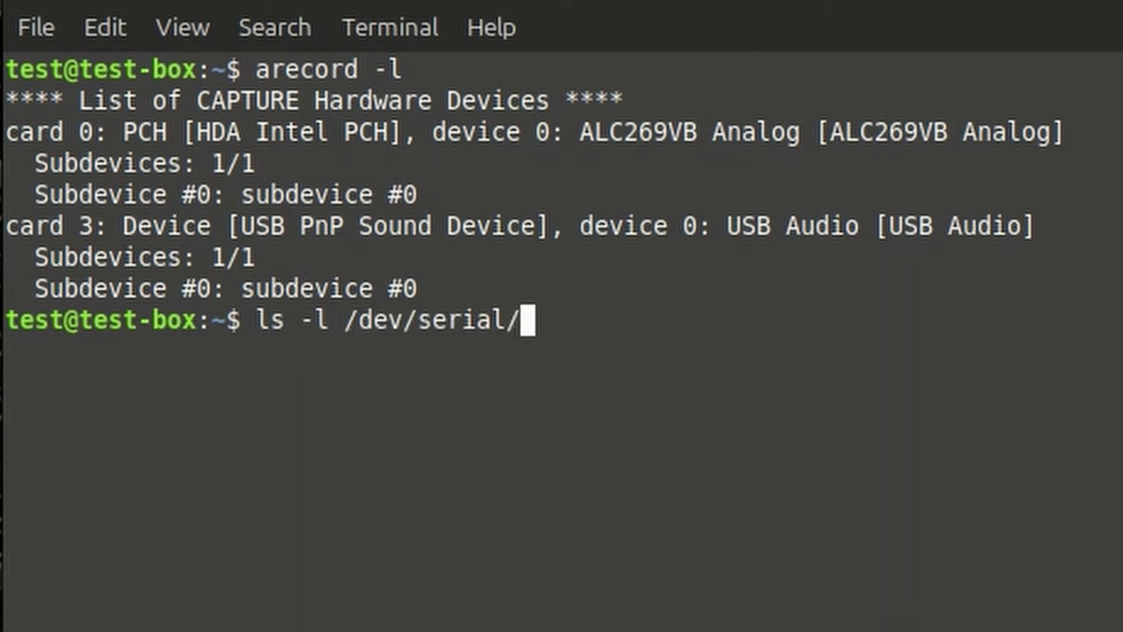
text(by-)
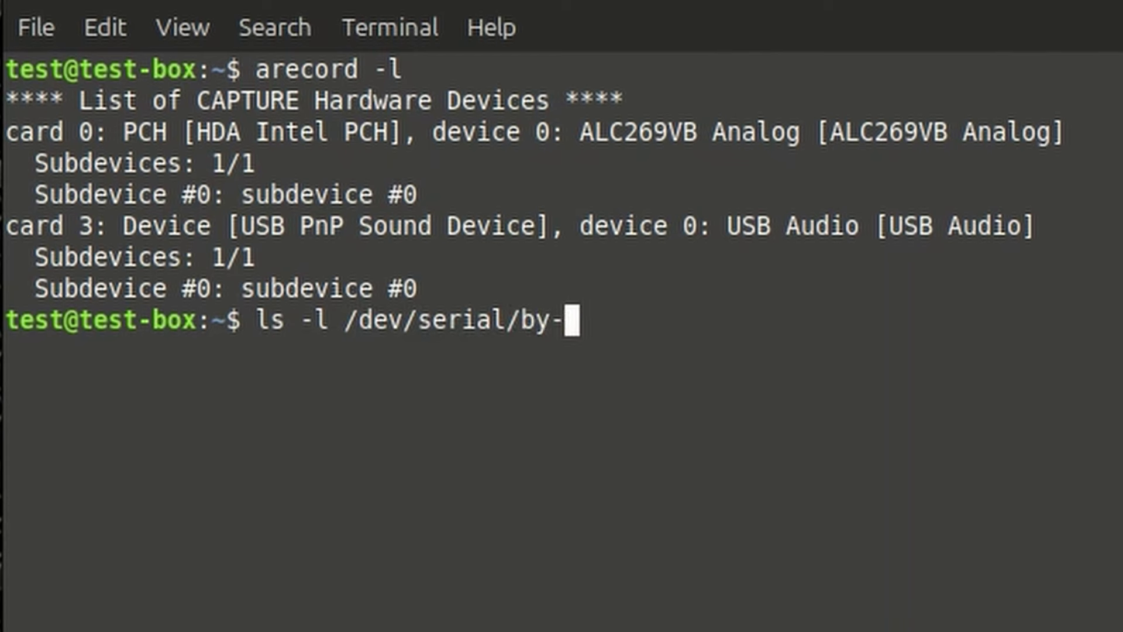
text(id)
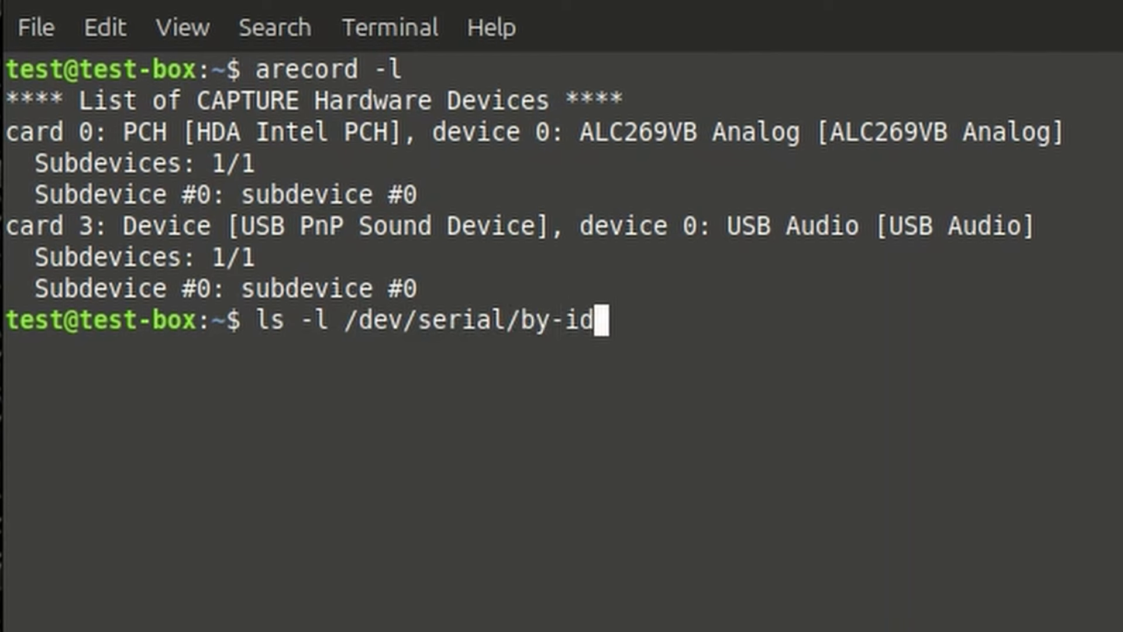
key(Return)
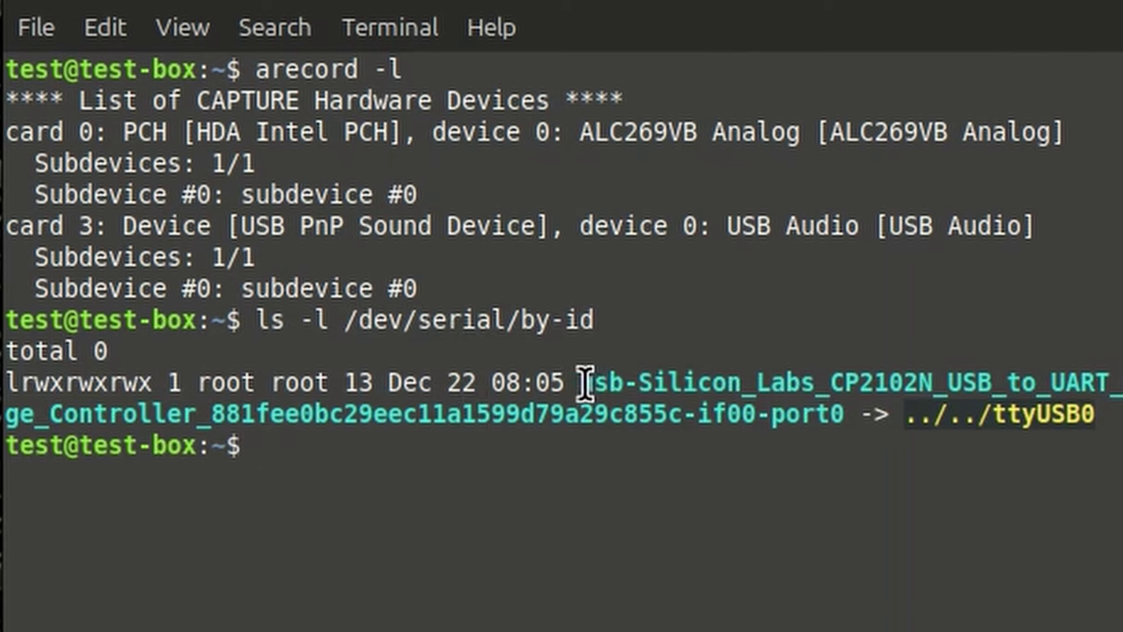
Highlight the Silicon Labs USB-to-UART adapter's name and its linked tty port in the listing, and clear the selection.
drag(579, 383, 1012, 377)
drag(993, 414, 1095, 414)
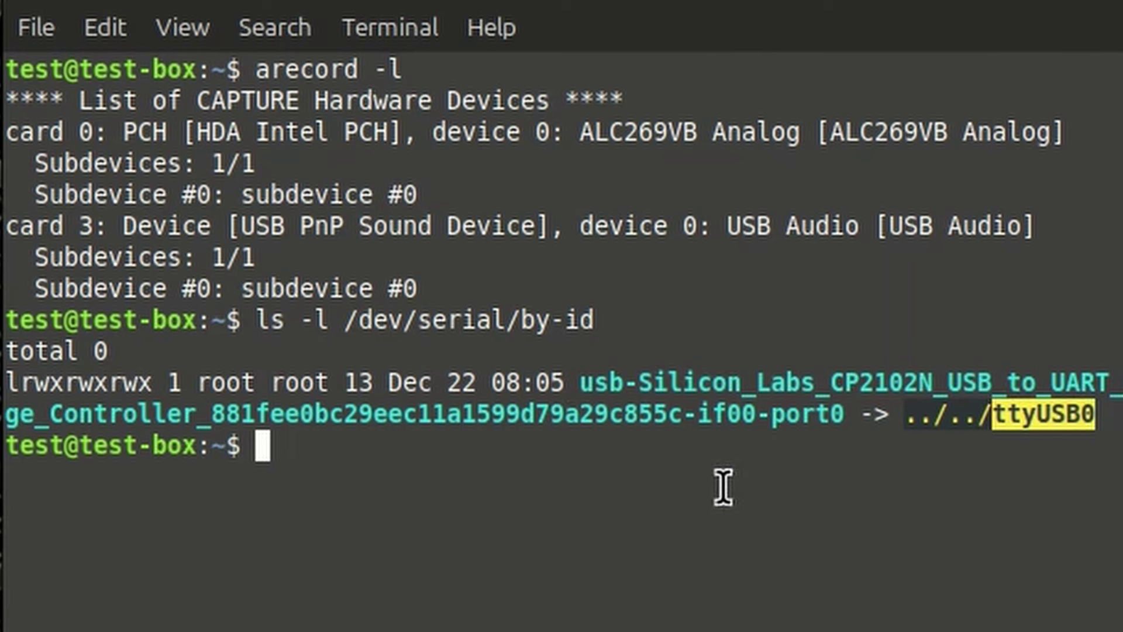
click(400, 449)
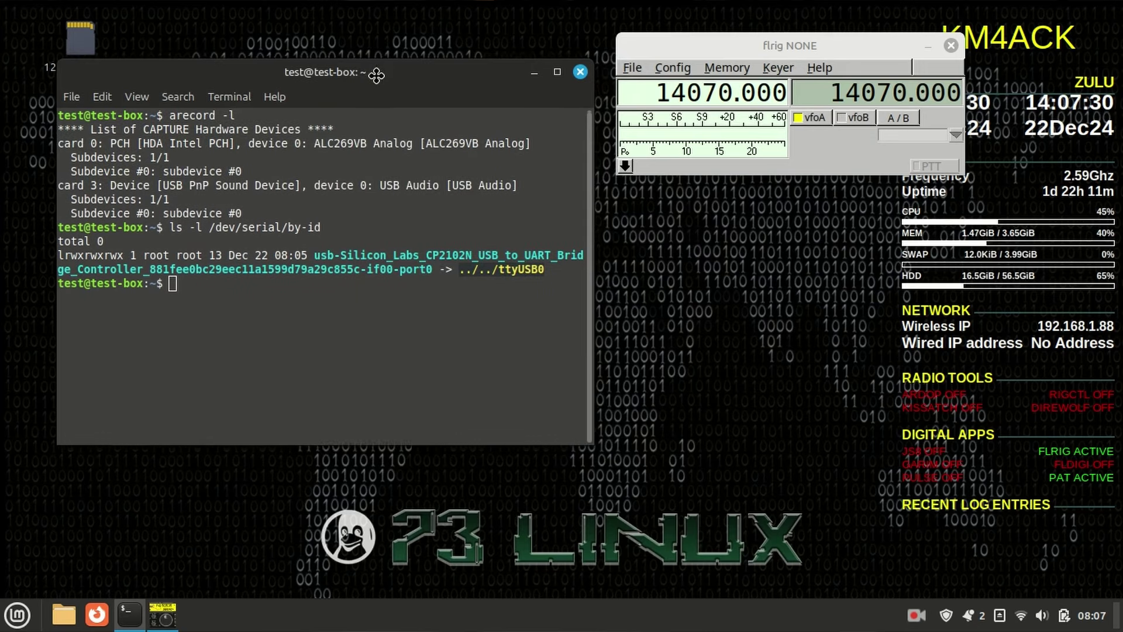
drag(376, 75, 376, 76)
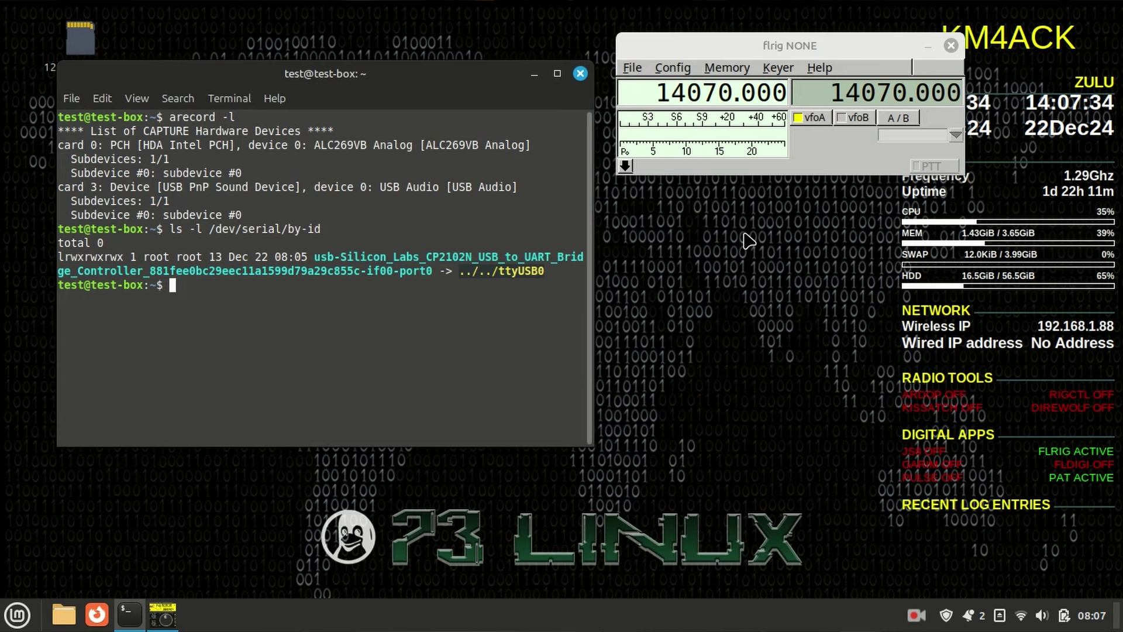
Switch to Flrig, open the transceiver setup and place the Configuration window below Flrig's frequency display.
click(678, 69)
mouse_move(673, 88)
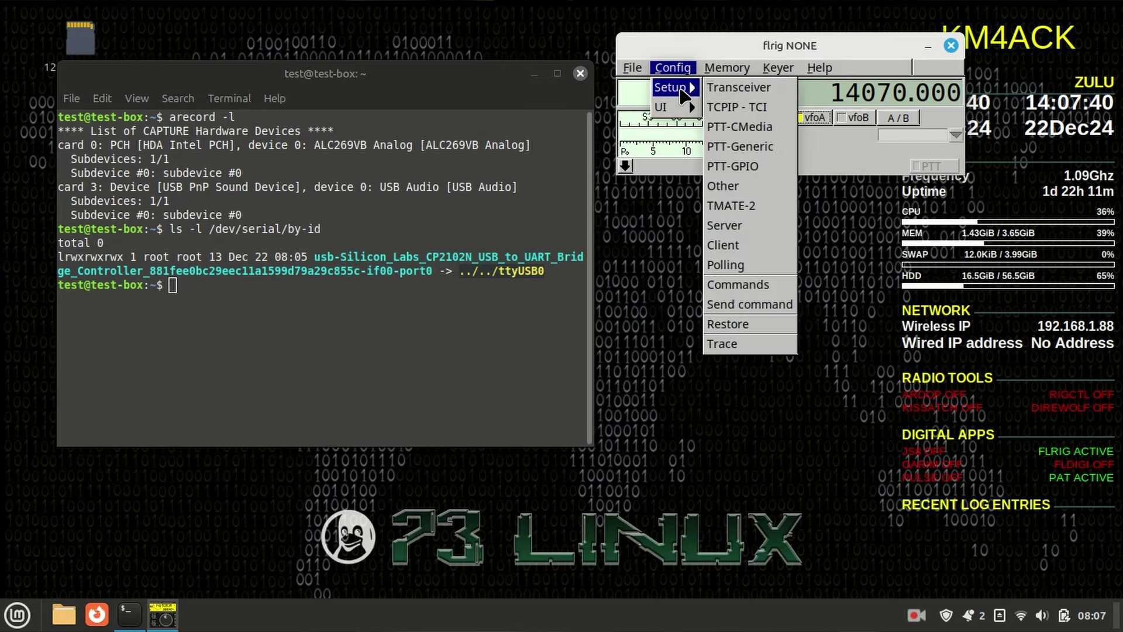
click(726, 88)
drag(391, 65, 733, 151)
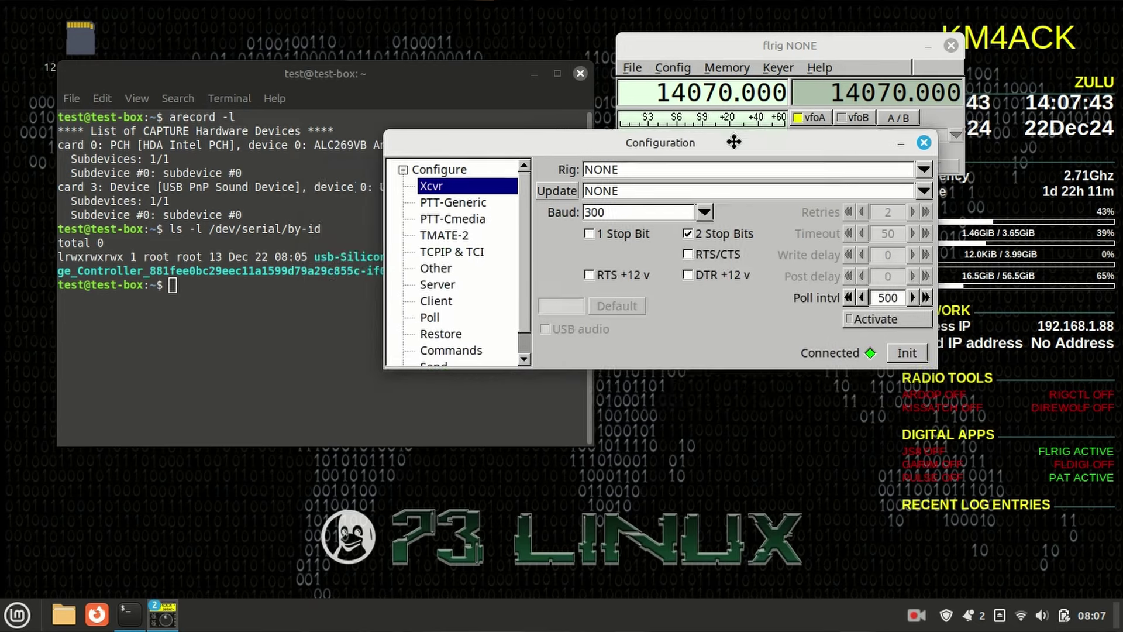
Set the rig model to FT-857D in the transceiver configuration.
click(925, 170)
scroll(749, 253, down, 2)
scroll(754, 253, up, 5)
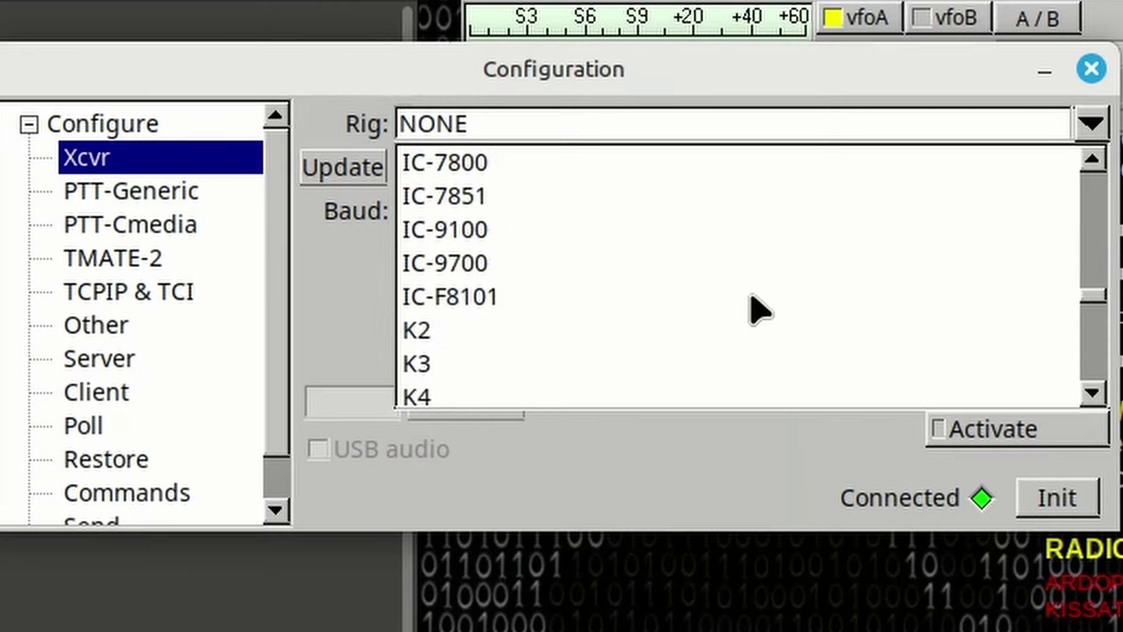
scroll(759, 310, up, 15)
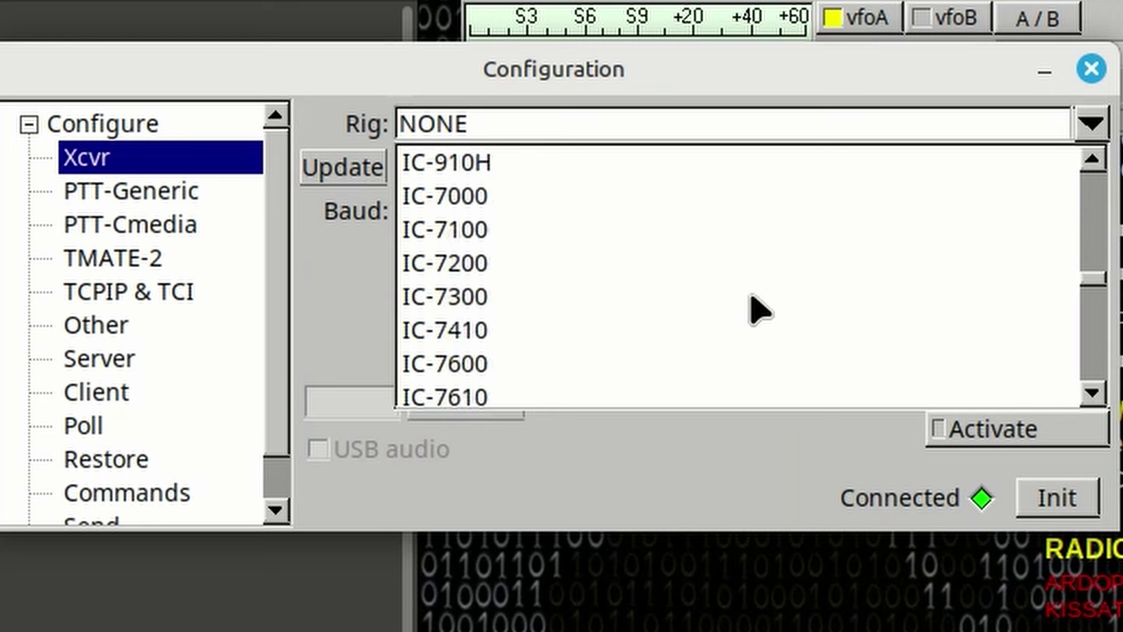
scroll(759, 310, up, 12)
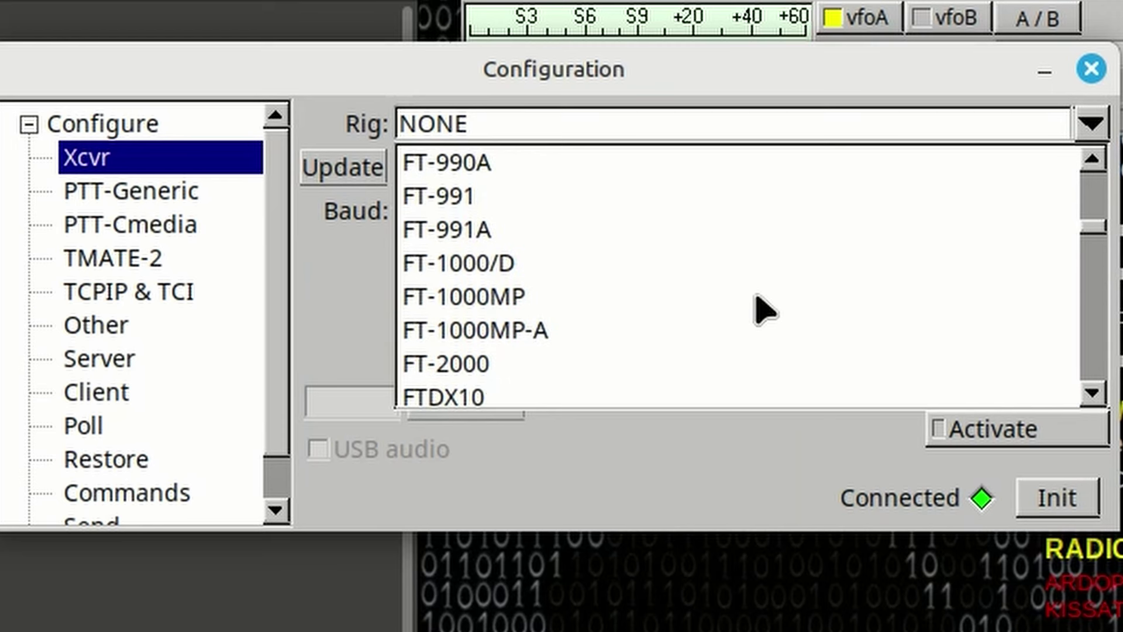
scroll(759, 310, up, 5)
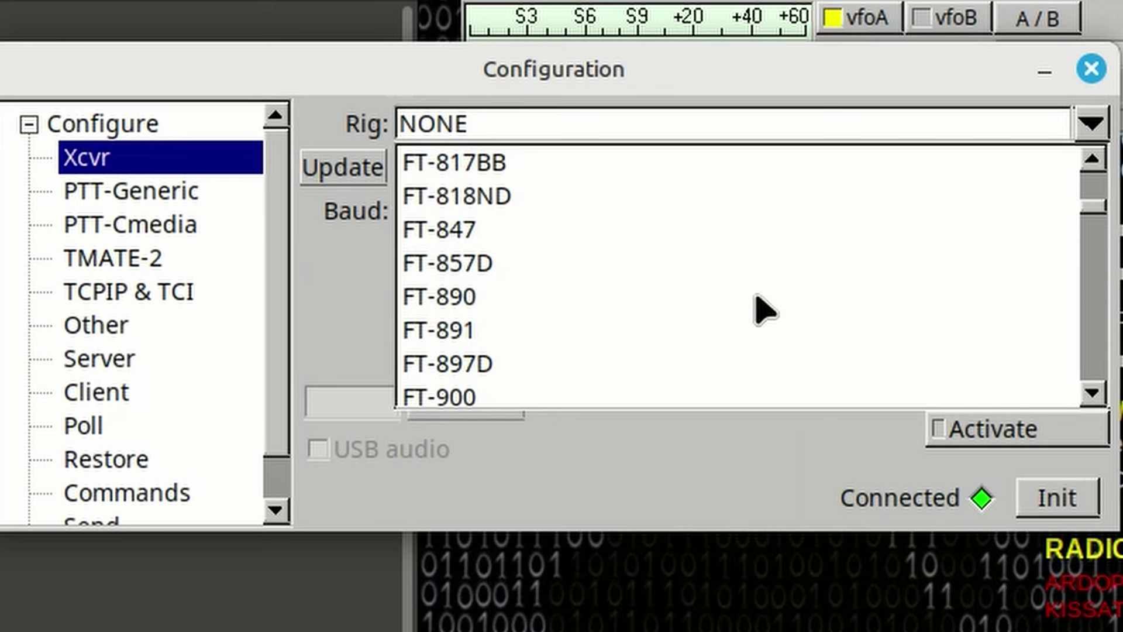
click(466, 272)
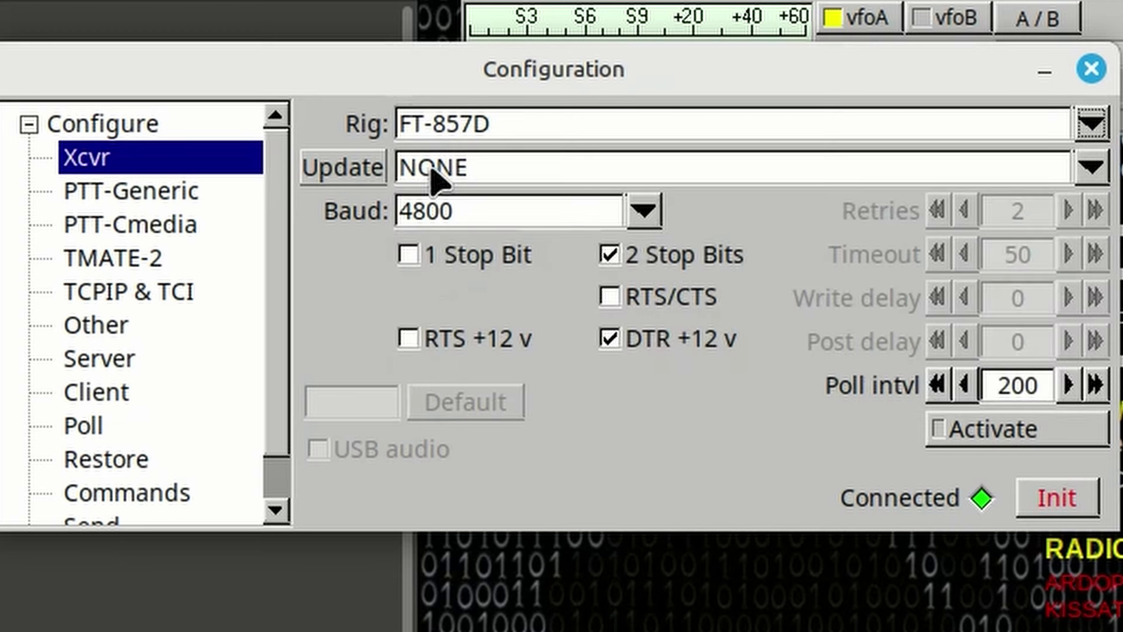
Review the serial port choices, and check the terminal listing for the Silicon Labs adapter's name and linked tty port.
click(1089, 171)
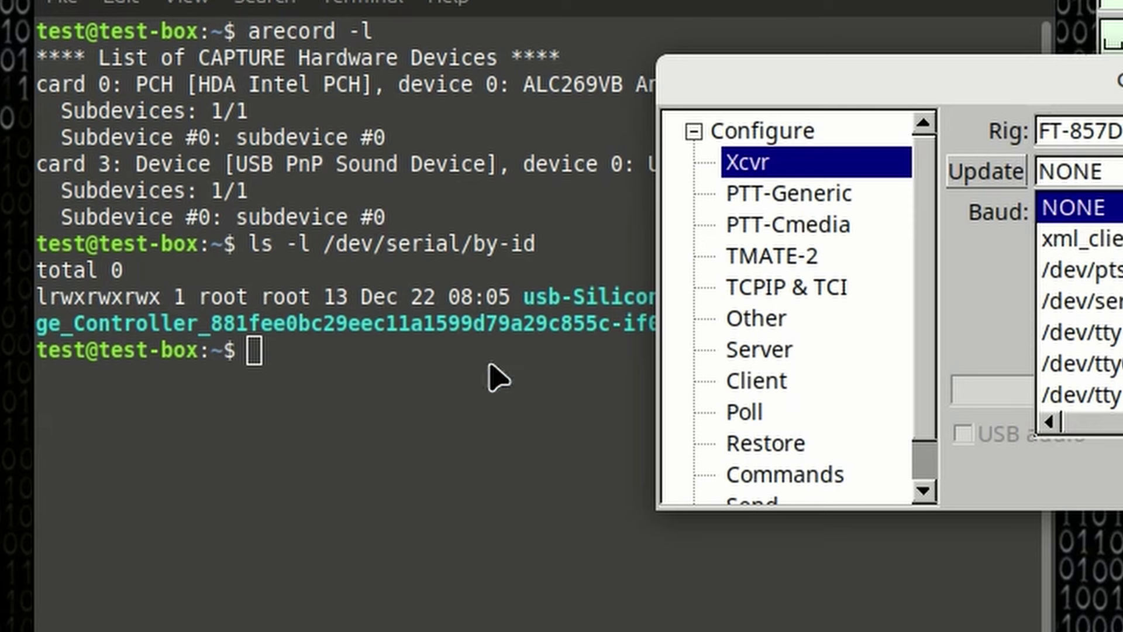
click(497, 365)
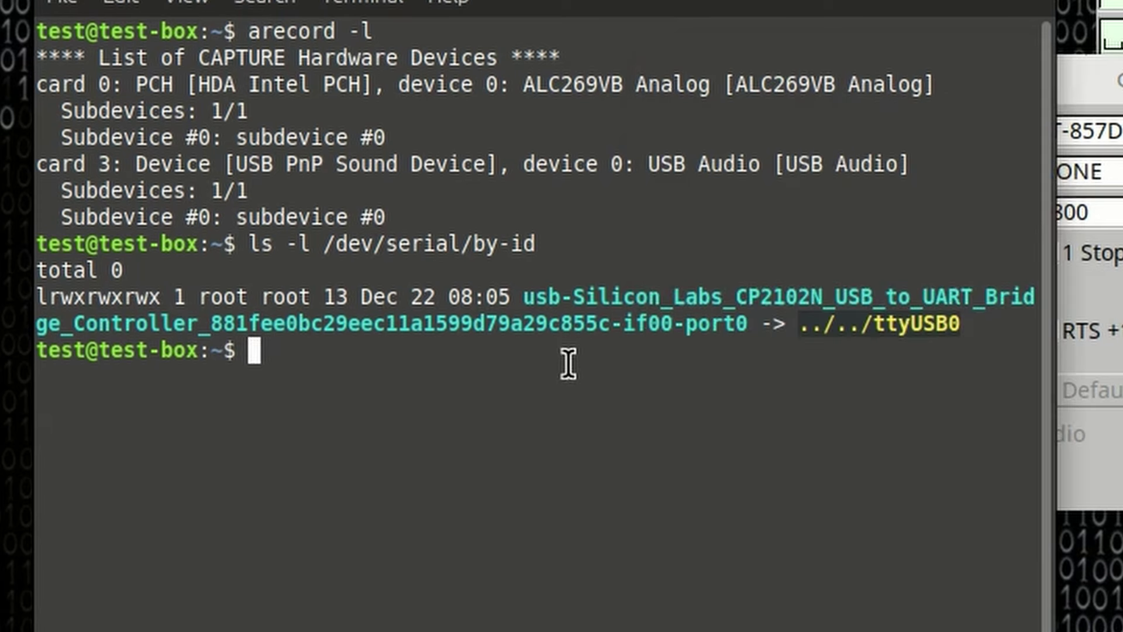
drag(524, 298, 723, 299)
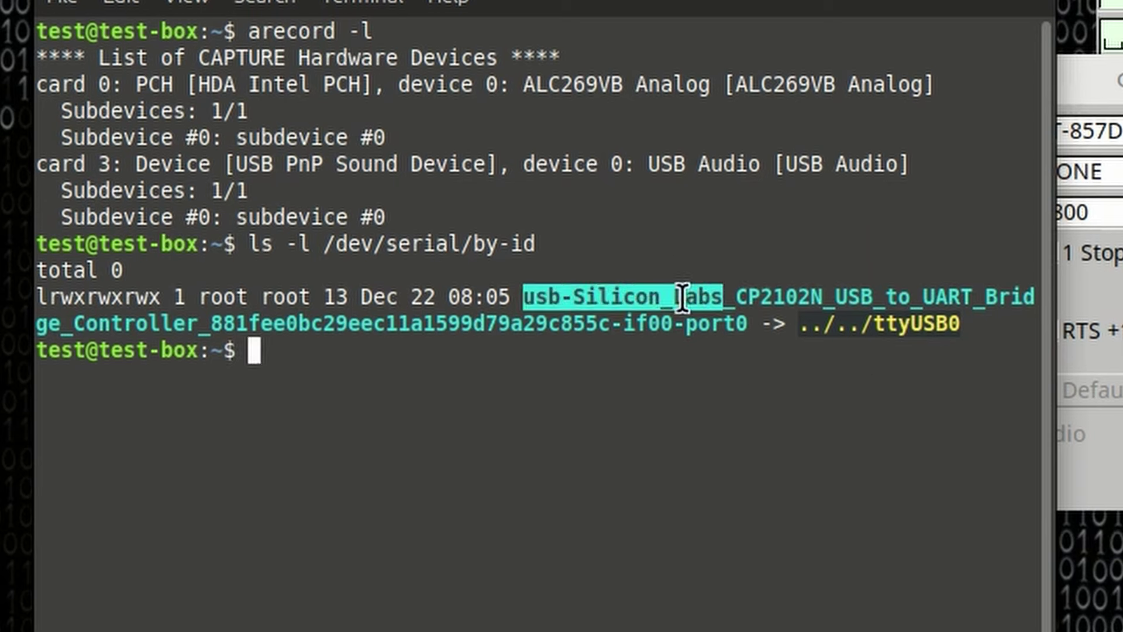
drag(872, 323, 961, 322)
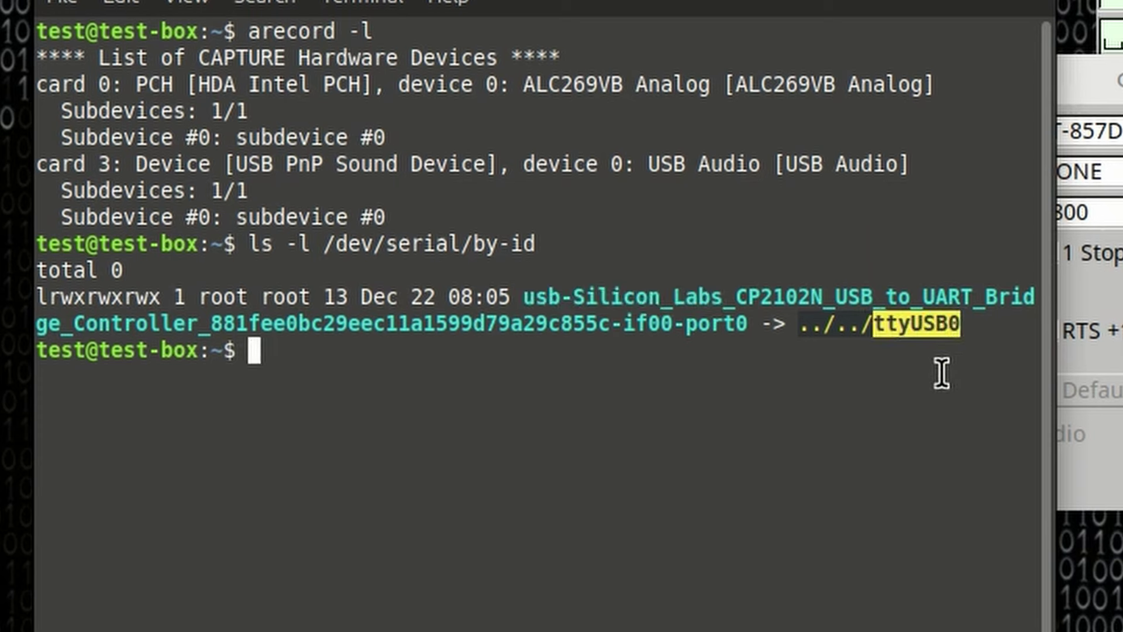
Set Flrig's serial port to the Silicon Labs CP2102N USB-to-UART by-id device and the baud rate to 9600.
key(alt+Tab)
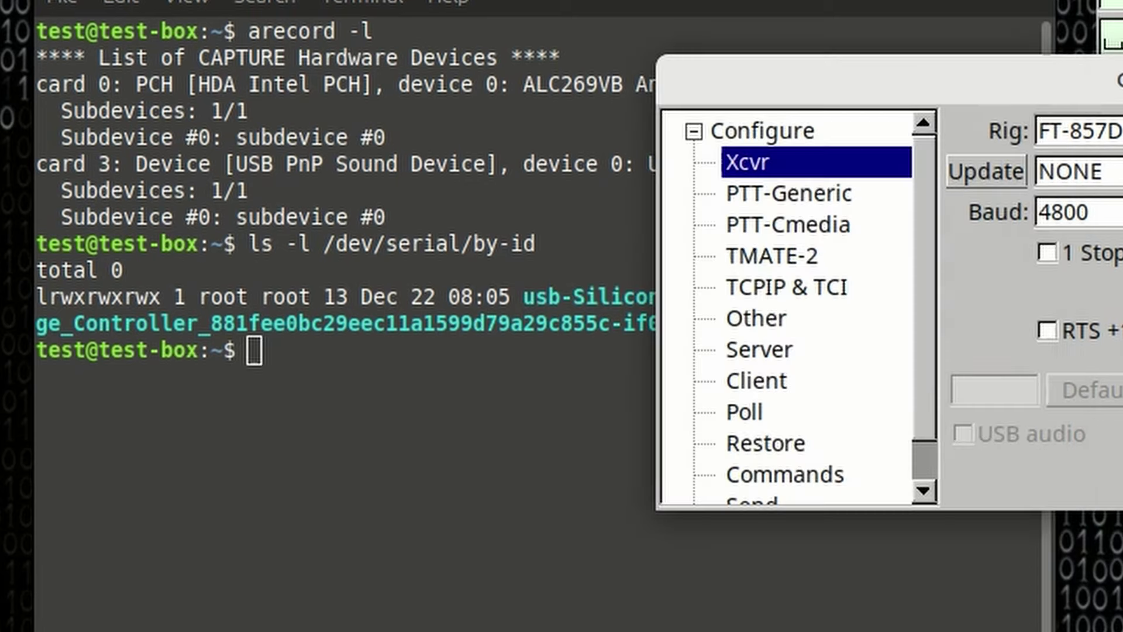
click(1105, 157)
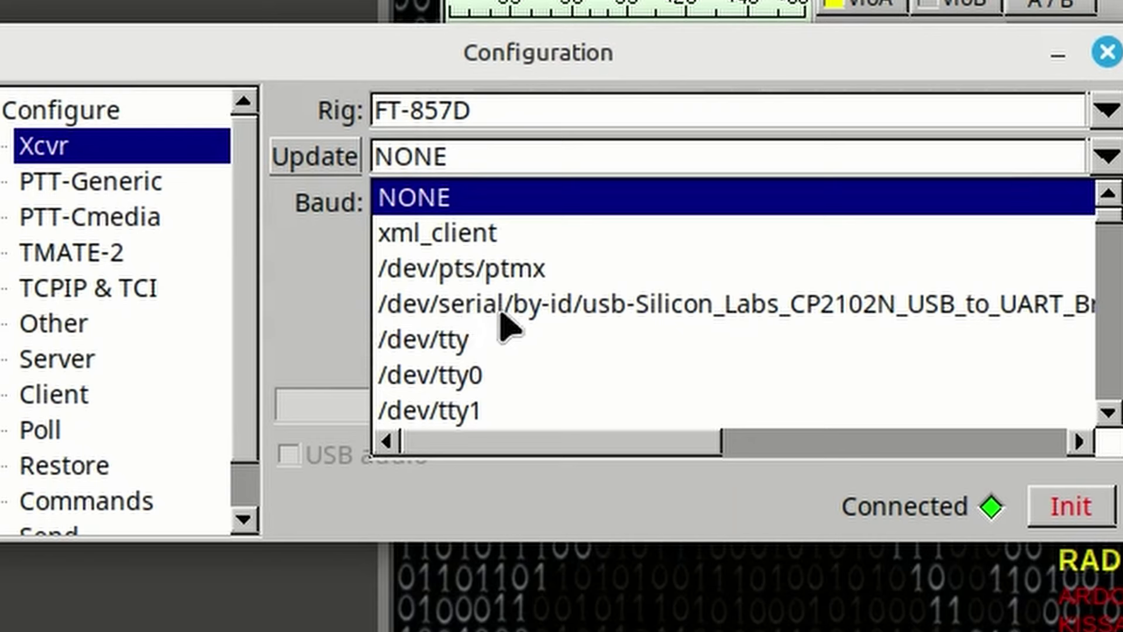
click(672, 314)
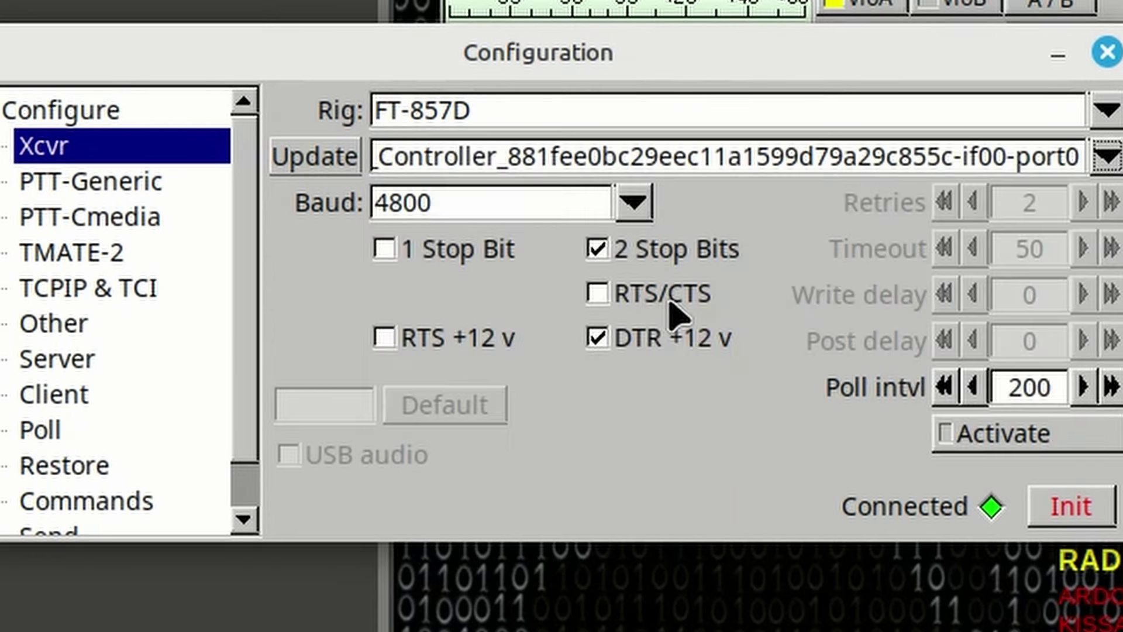
click(635, 204)
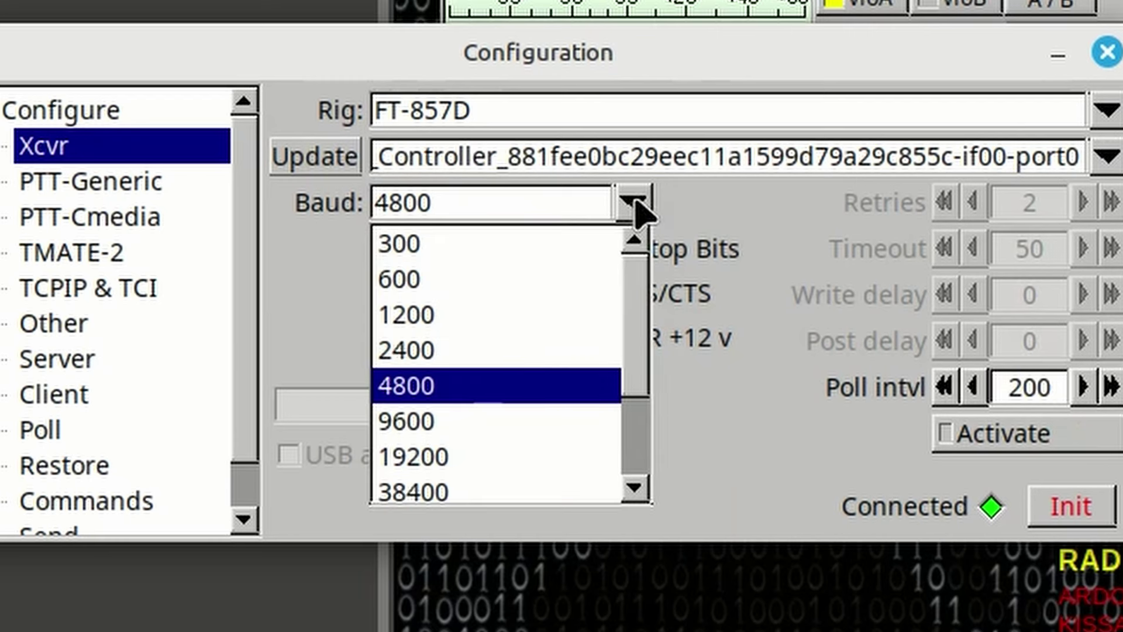
click(434, 420)
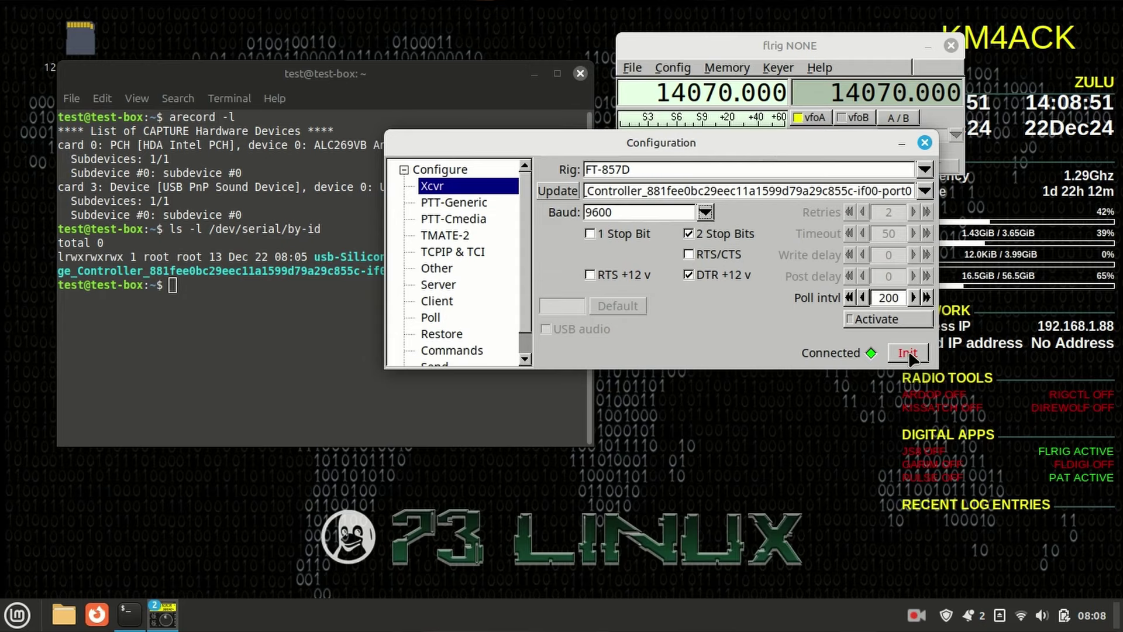
Initialize the FT-857D connection, and close the extra controls and Configuration windows.
click(908, 353)
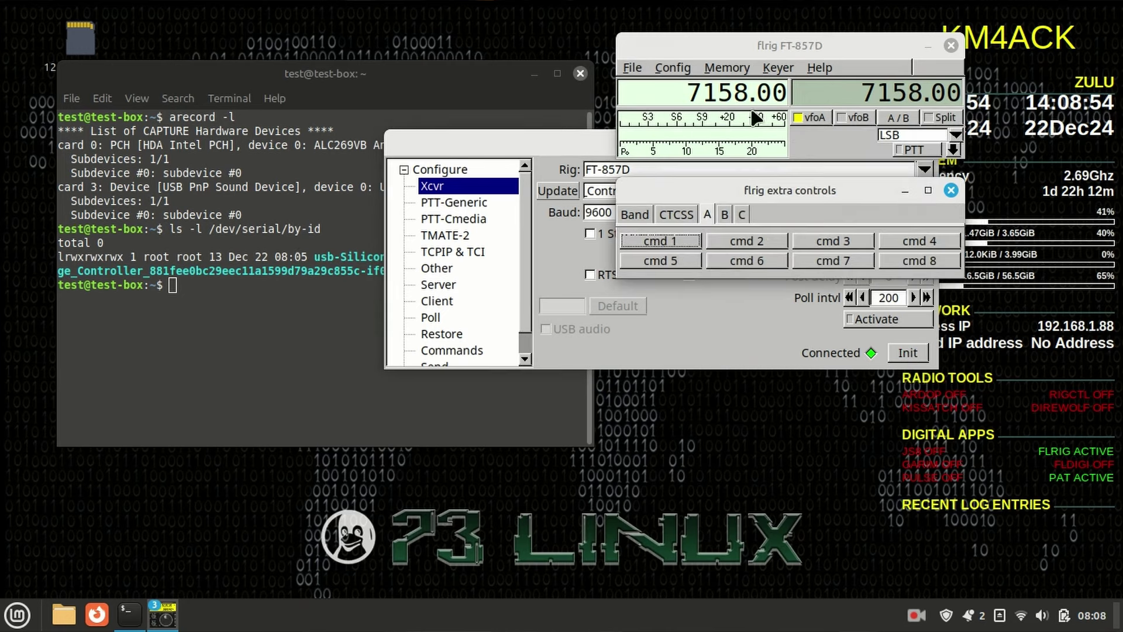
click(952, 190)
click(886, 169)
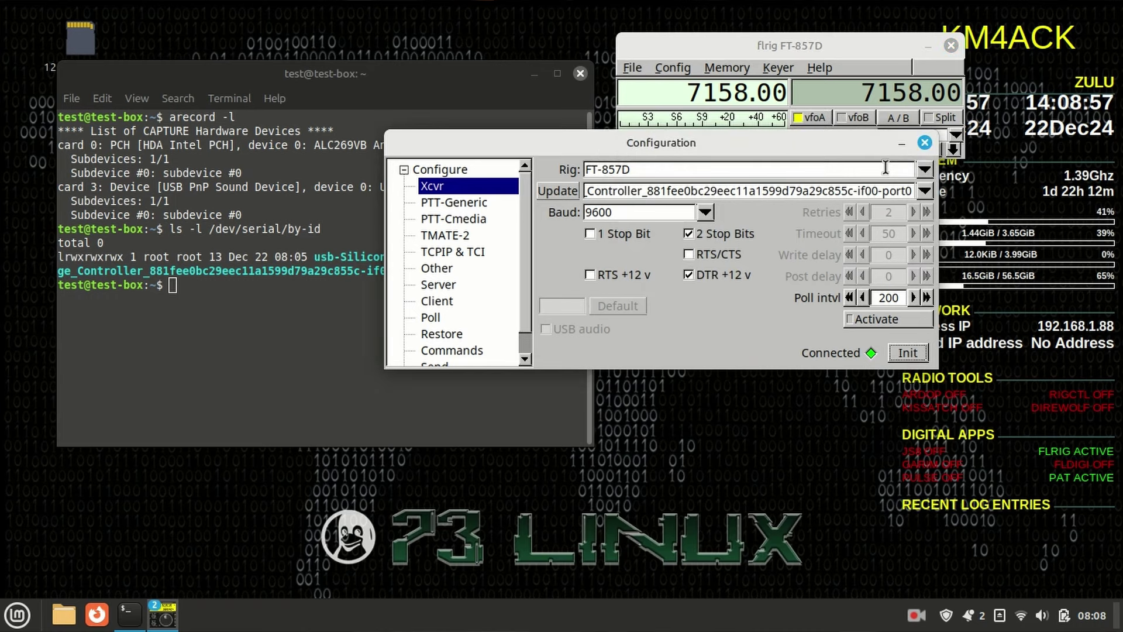
click(925, 142)
Rearrange the Flrig and terminal windows side by side along the upper part of the desktop.
drag(799, 41, 817, 85)
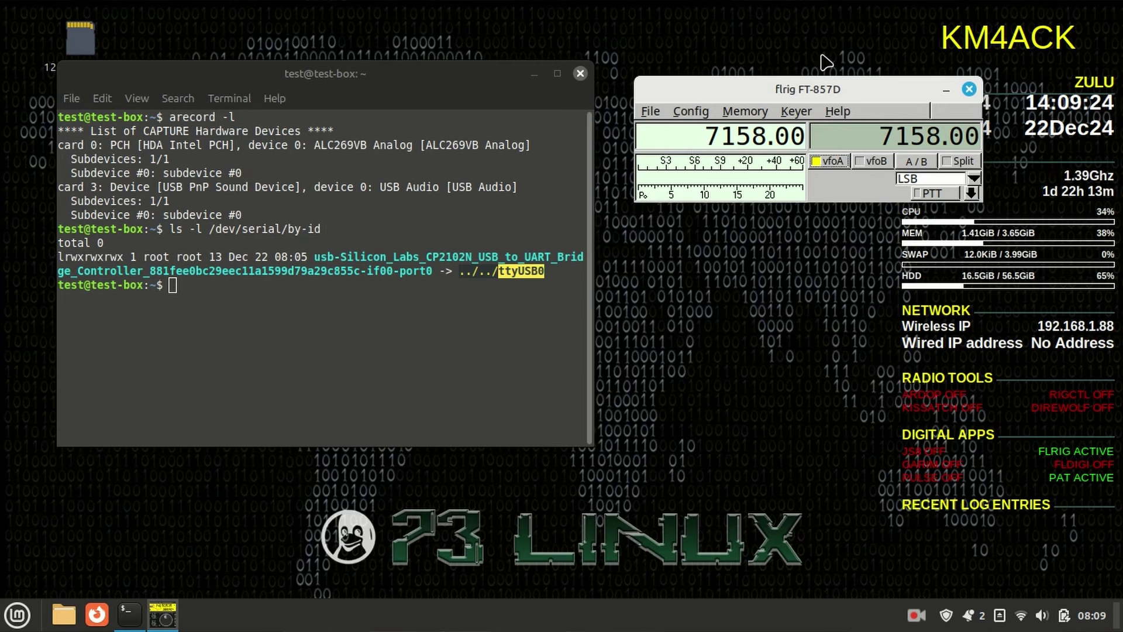
drag(809, 89, 888, 36)
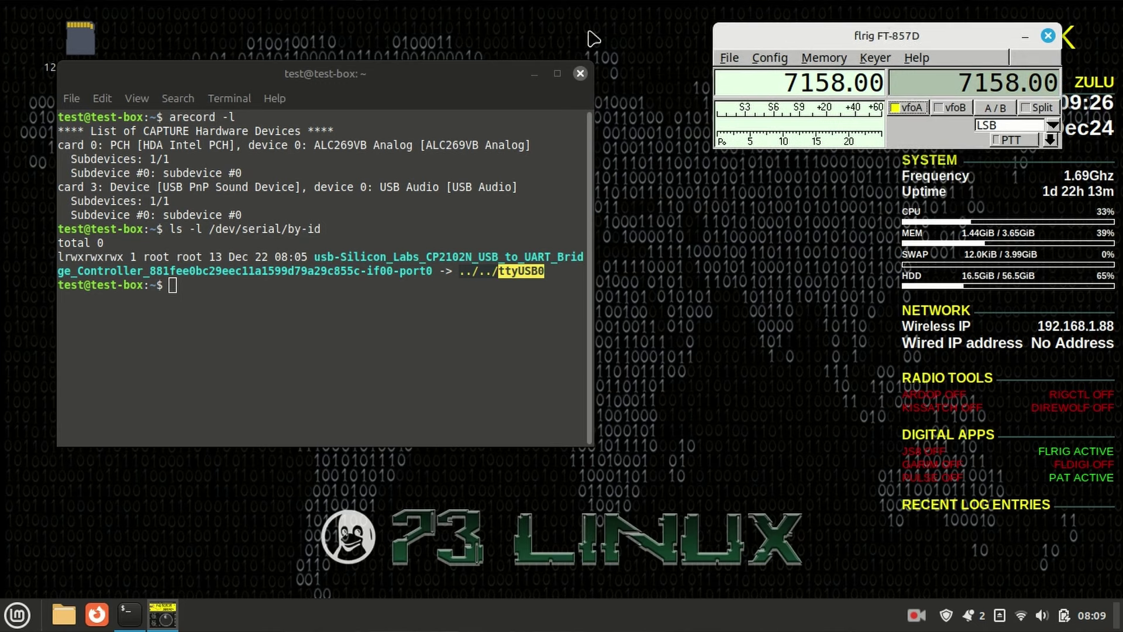
drag(424, 75, 403, 29)
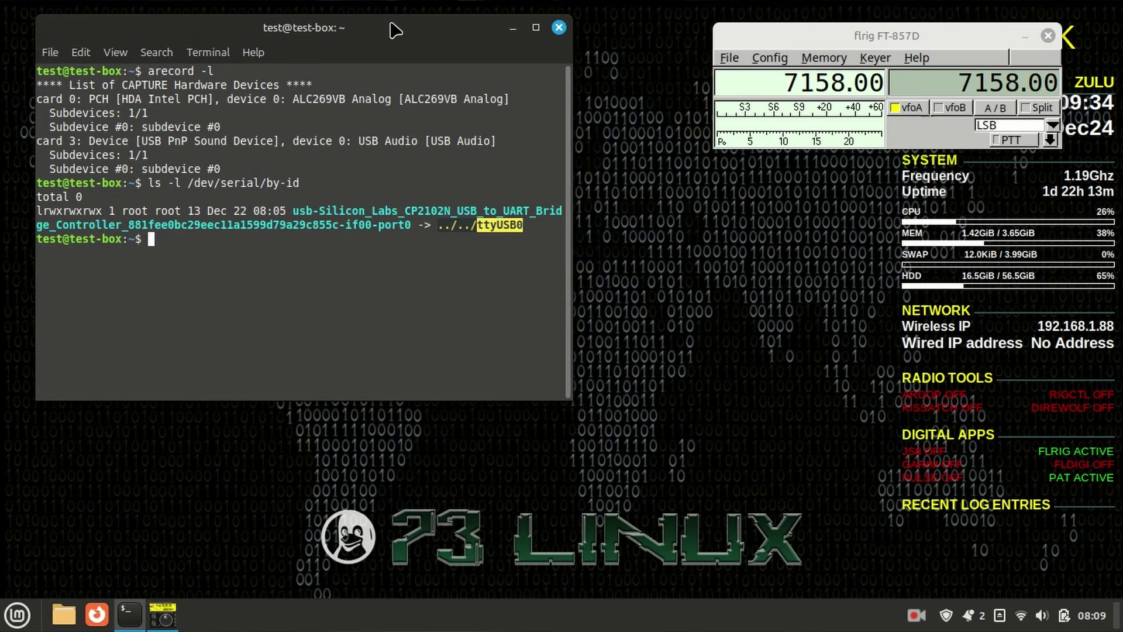
Launch PatMenu and open its current configuration settings.
key(super)
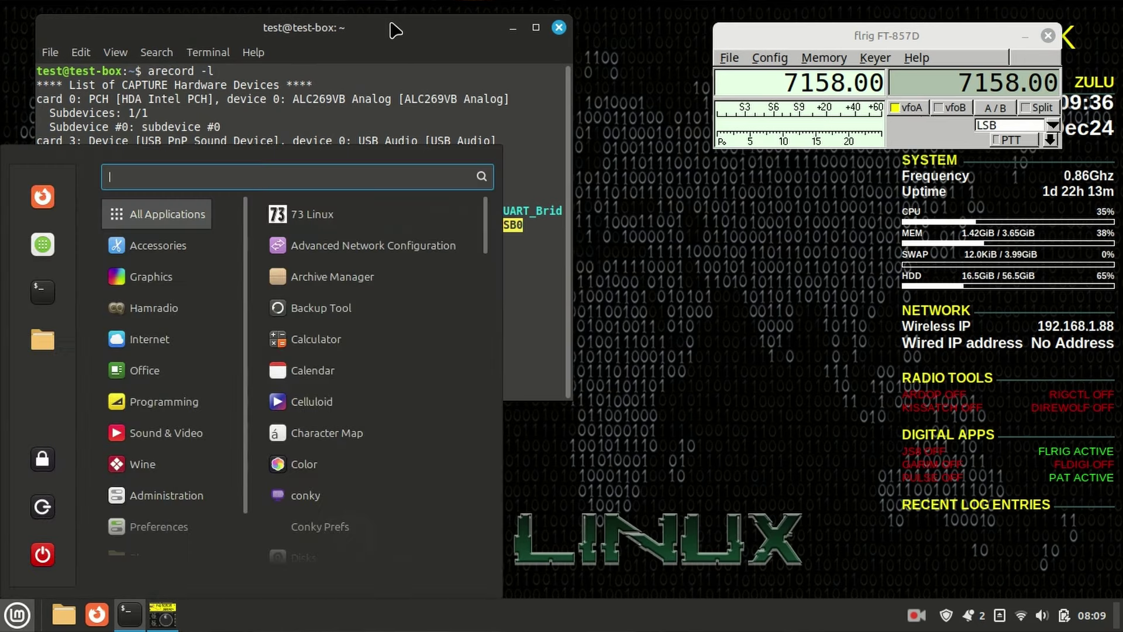
text(pat)
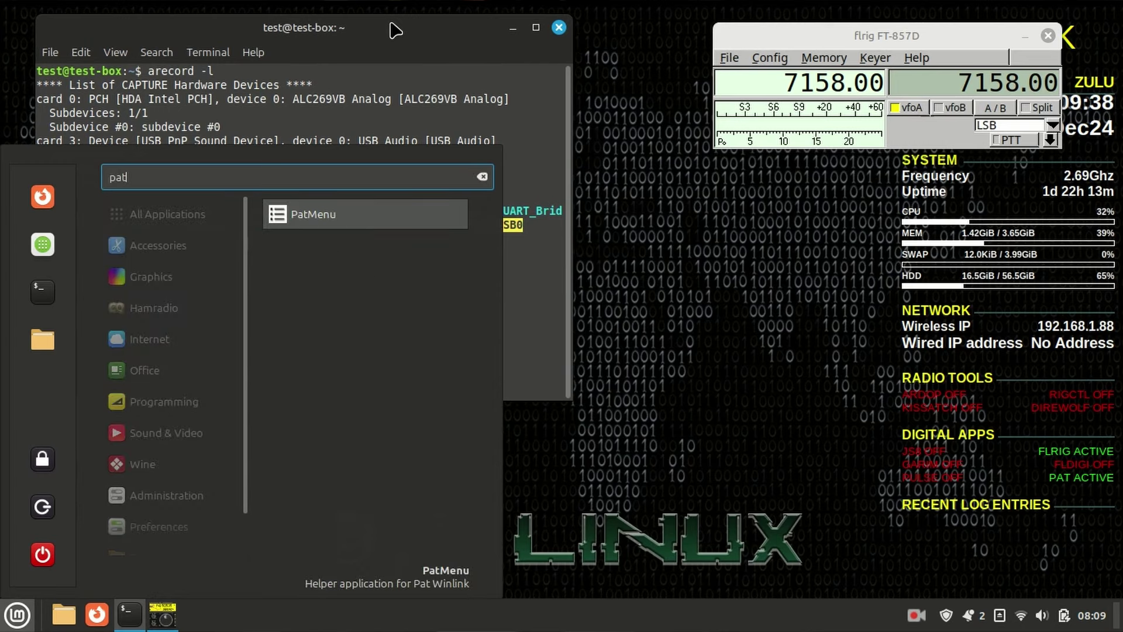
click(313, 214)
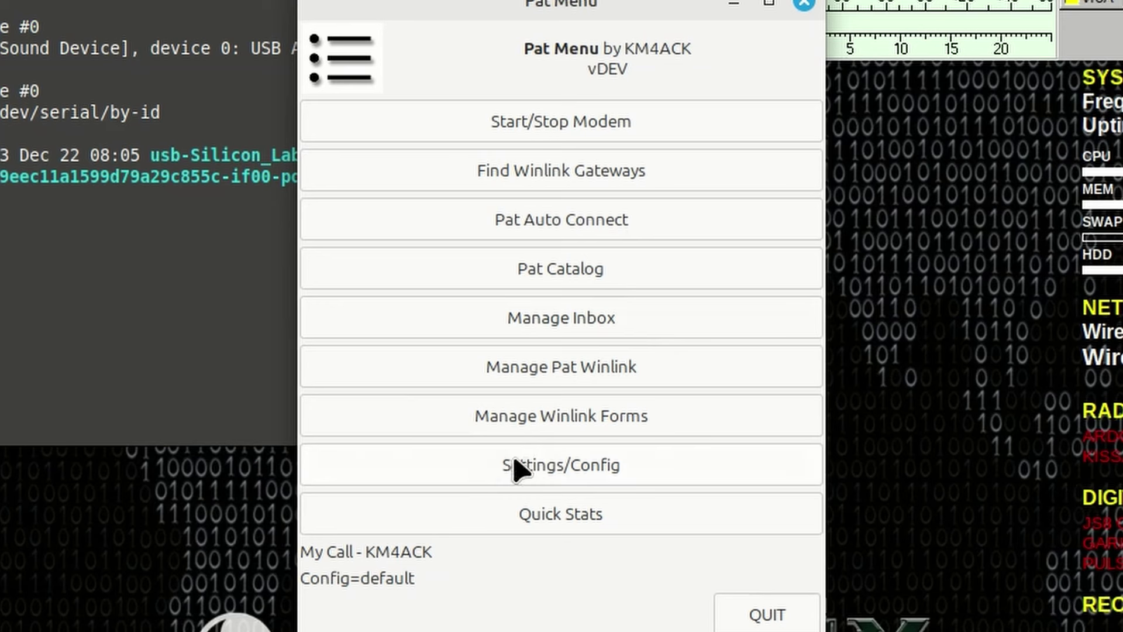
click(524, 466)
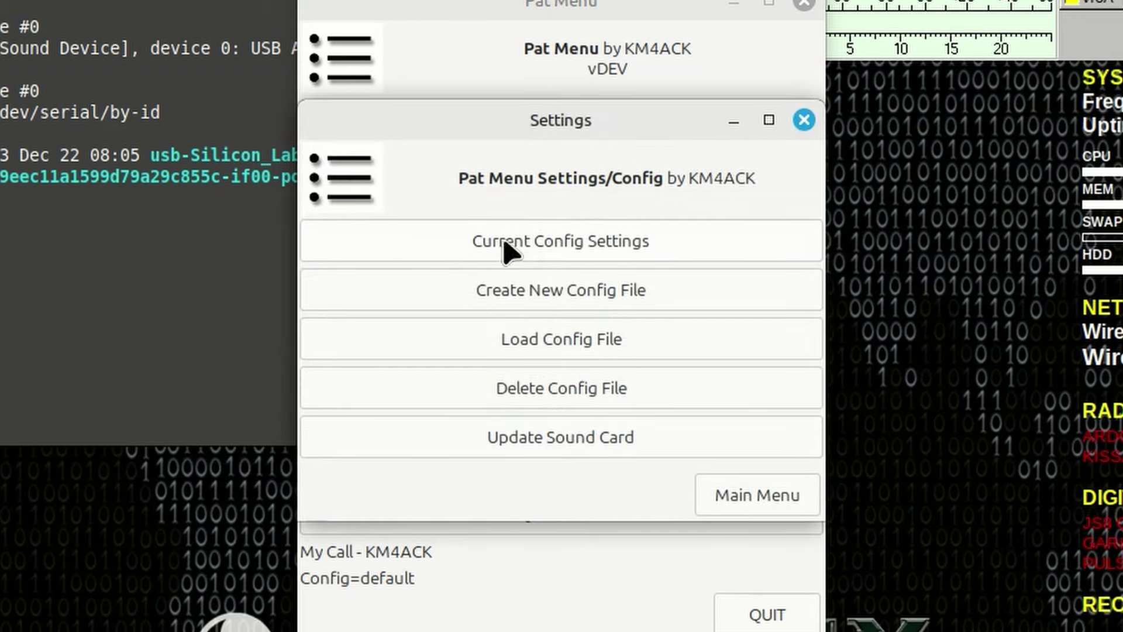
click(562, 251)
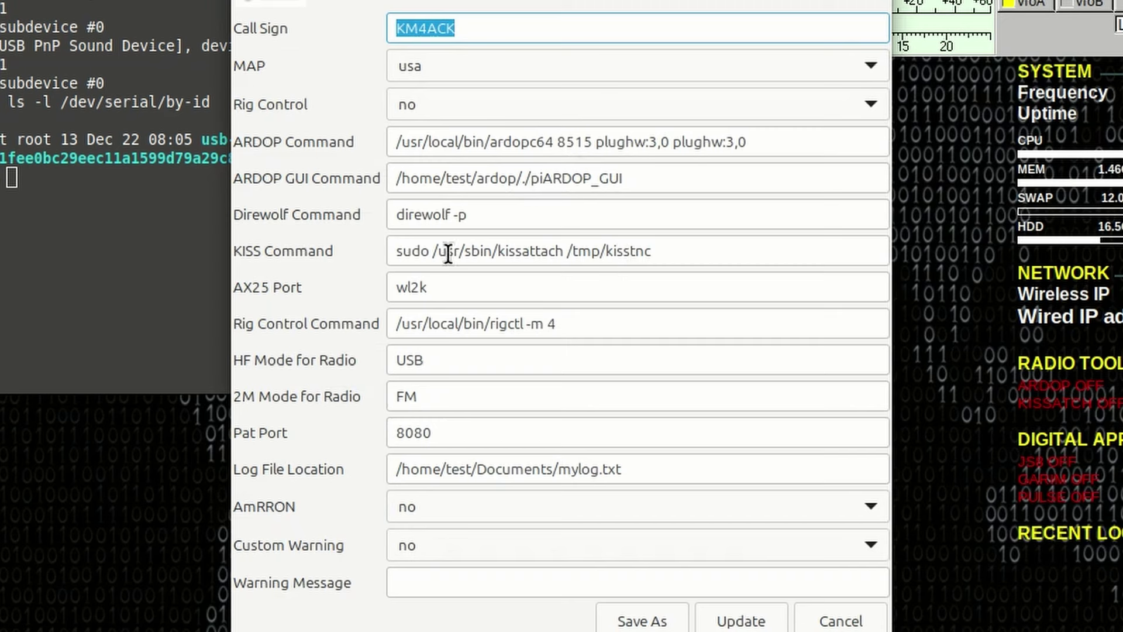
Set Rig Control to yes in the Pat Menu configuration, update it, and reposition the Pat Menu window.
click(451, 112)
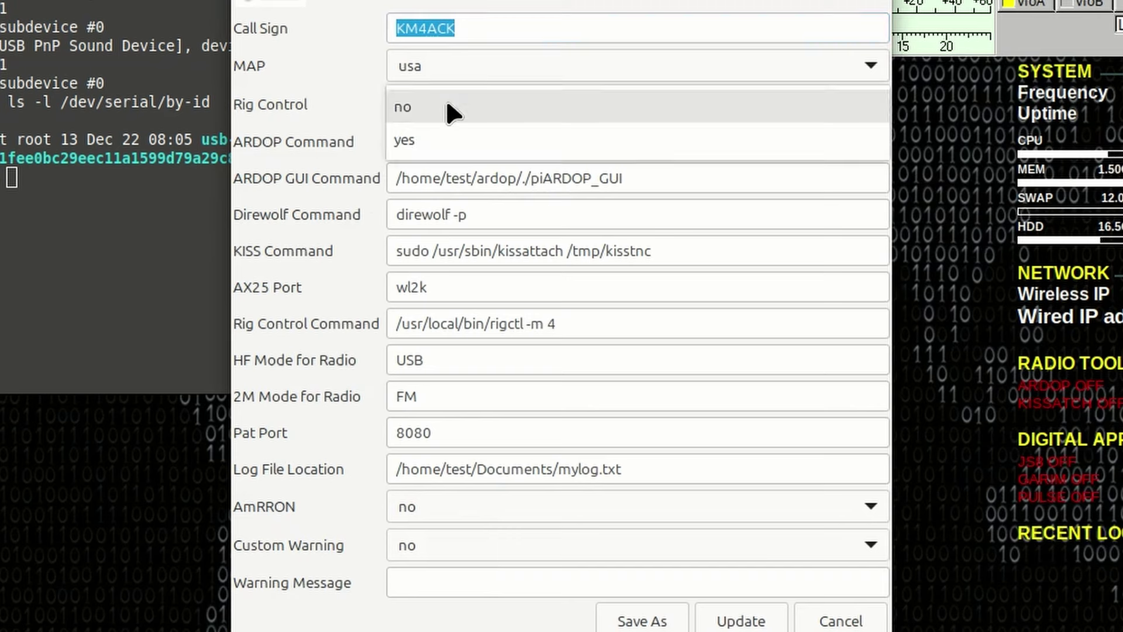
click(432, 139)
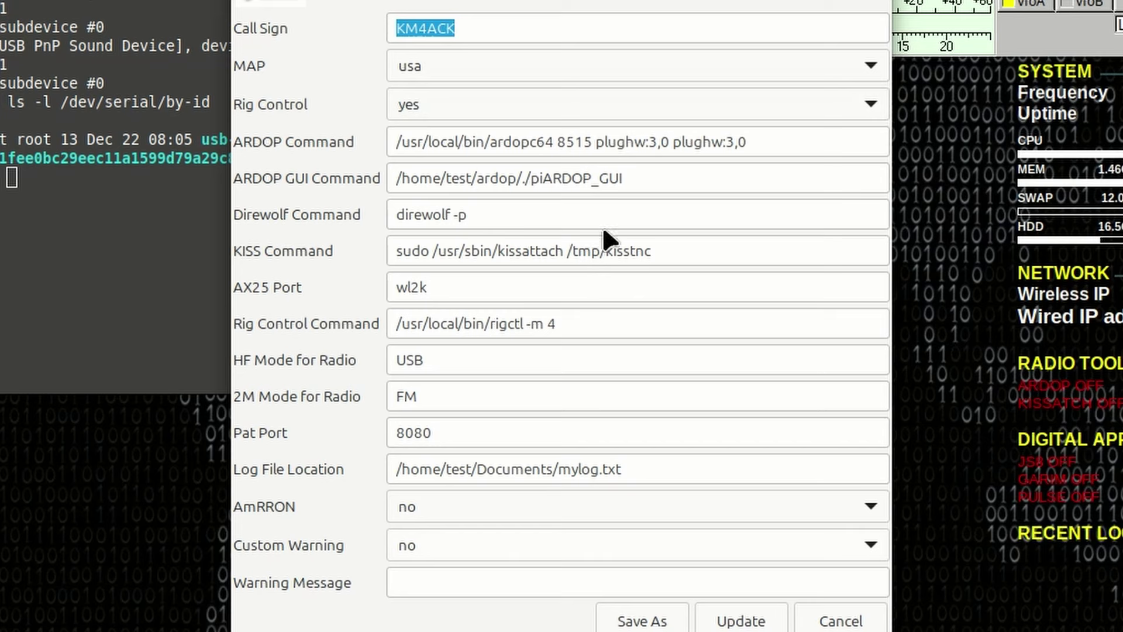
click(744, 620)
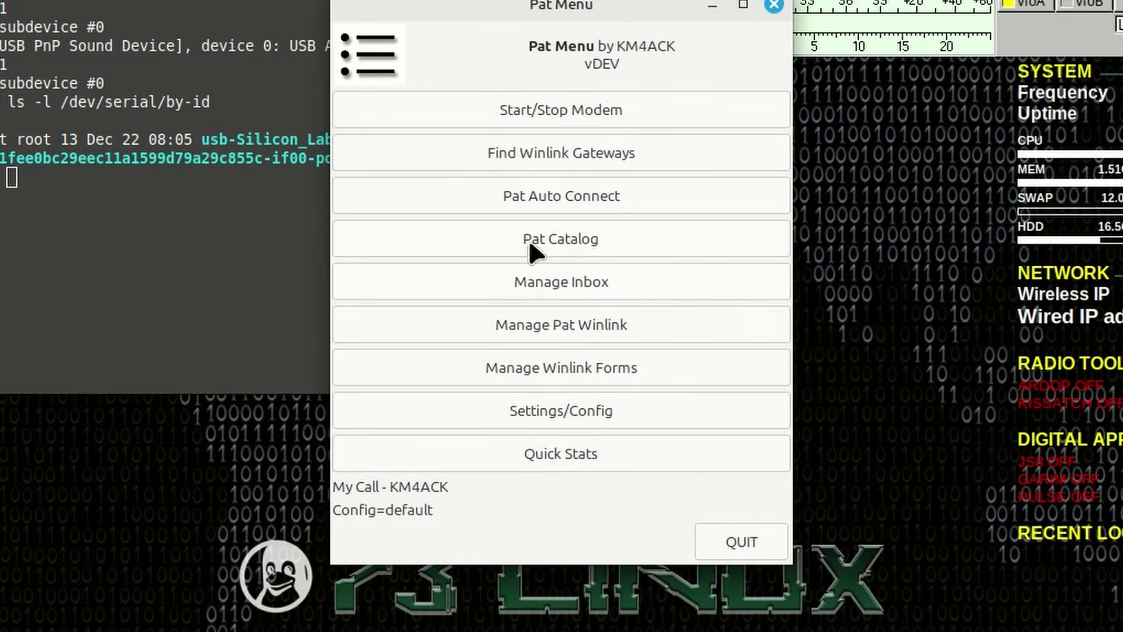
drag(539, 4, 762, 85)
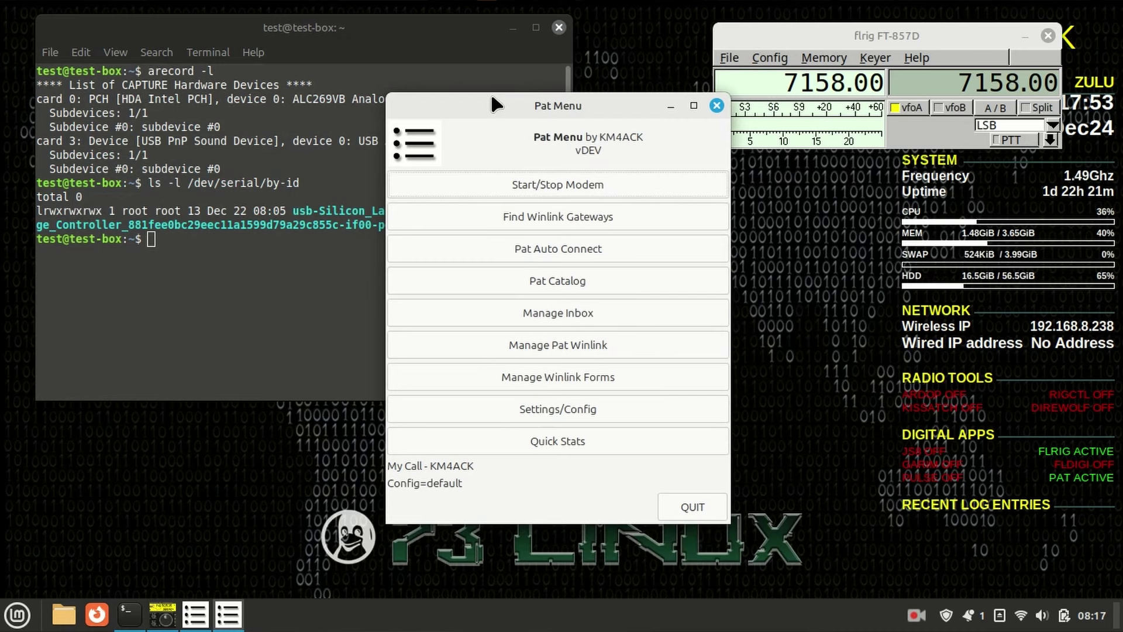
Launch VARA HF and open its VARA Setup dialog.
key(super)
text(vara)
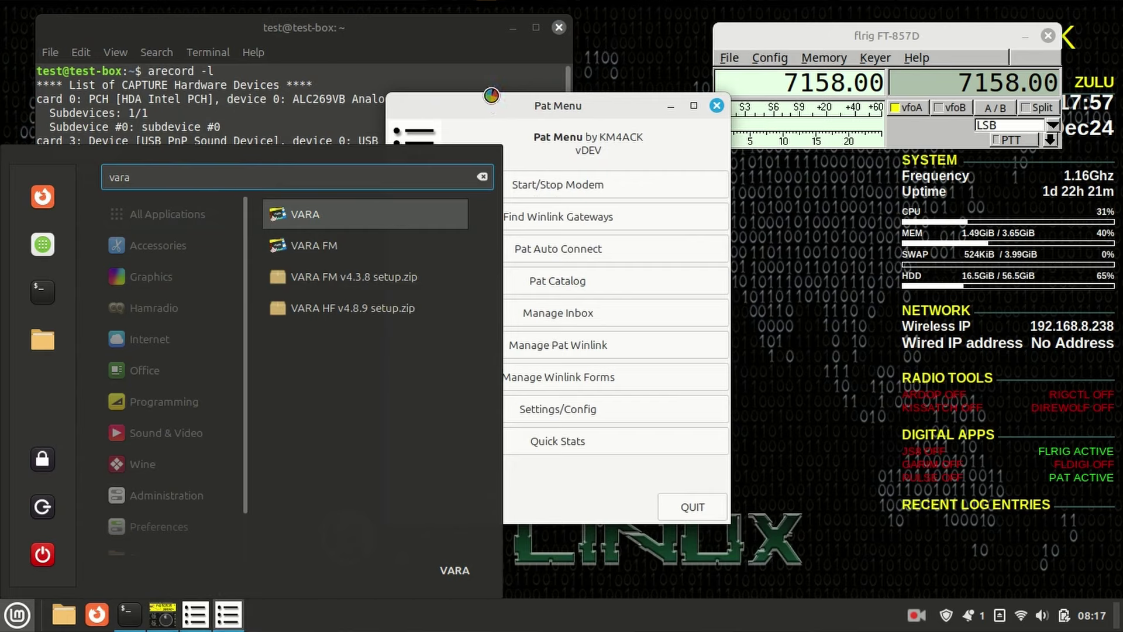
key(Return)
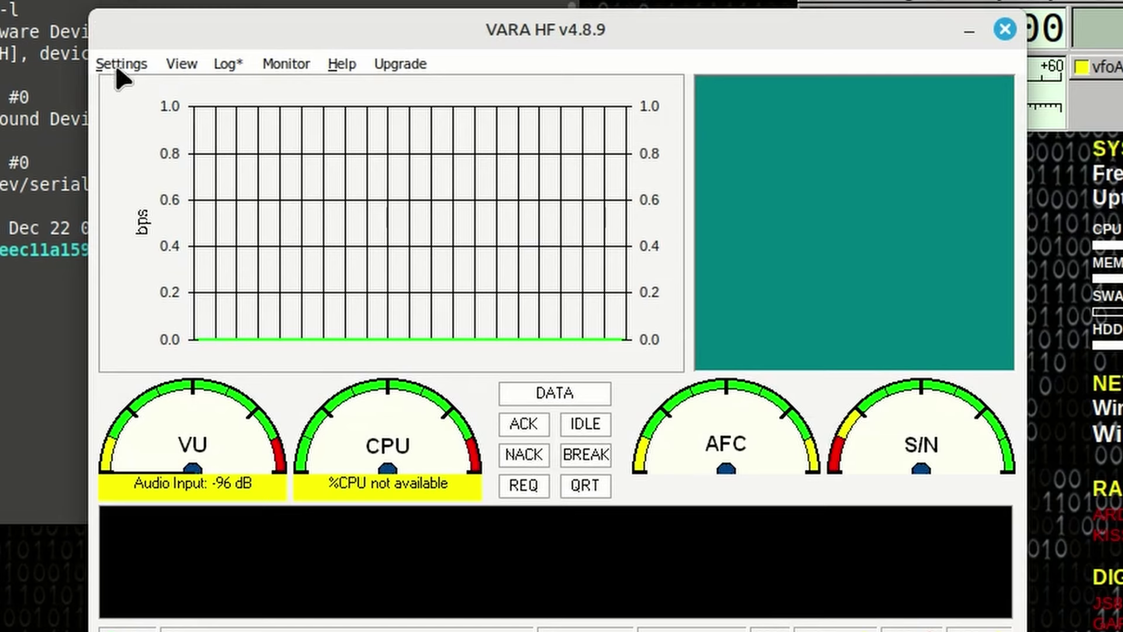
click(120, 65)
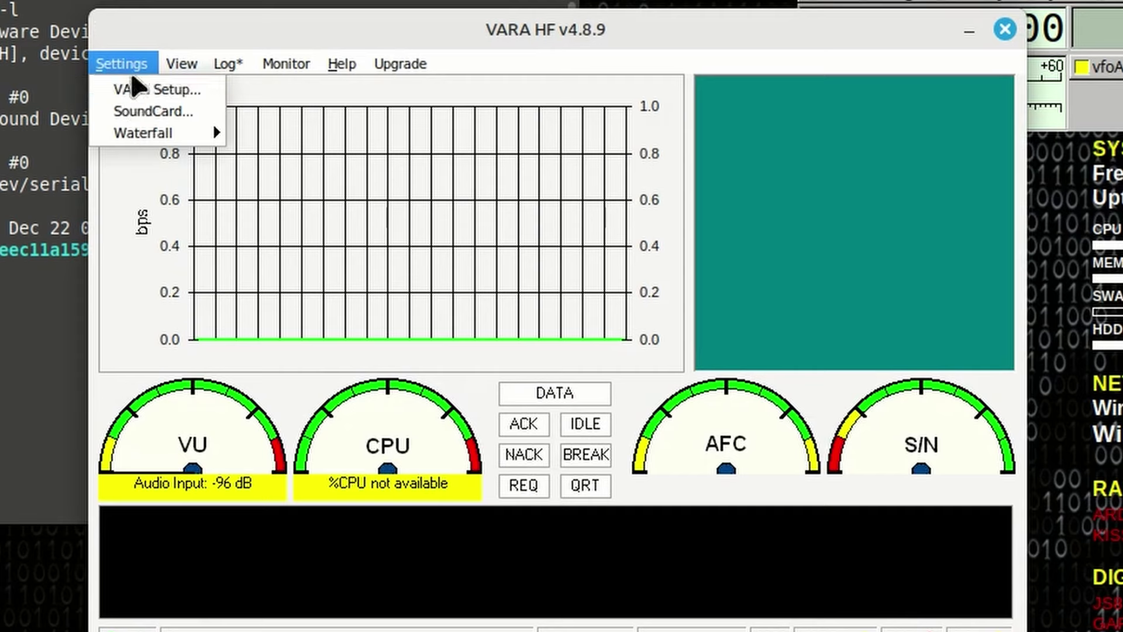
click(145, 88)
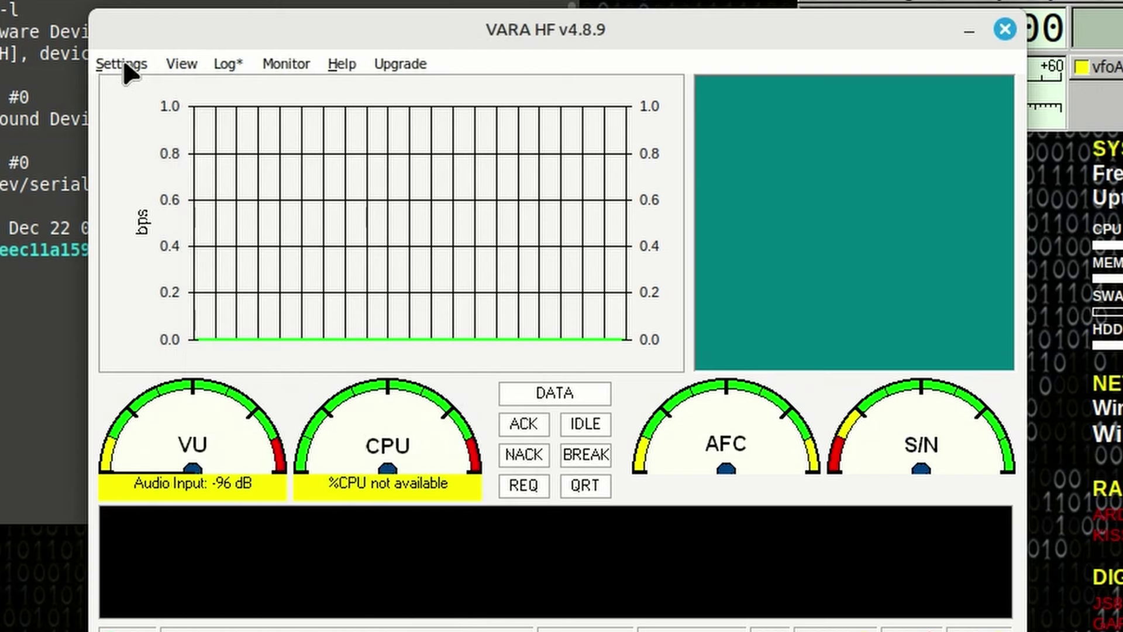
Set VARA HF's sound card input and output to USB PnP Sound Device - USB, and close VARA HF.
click(124, 64)
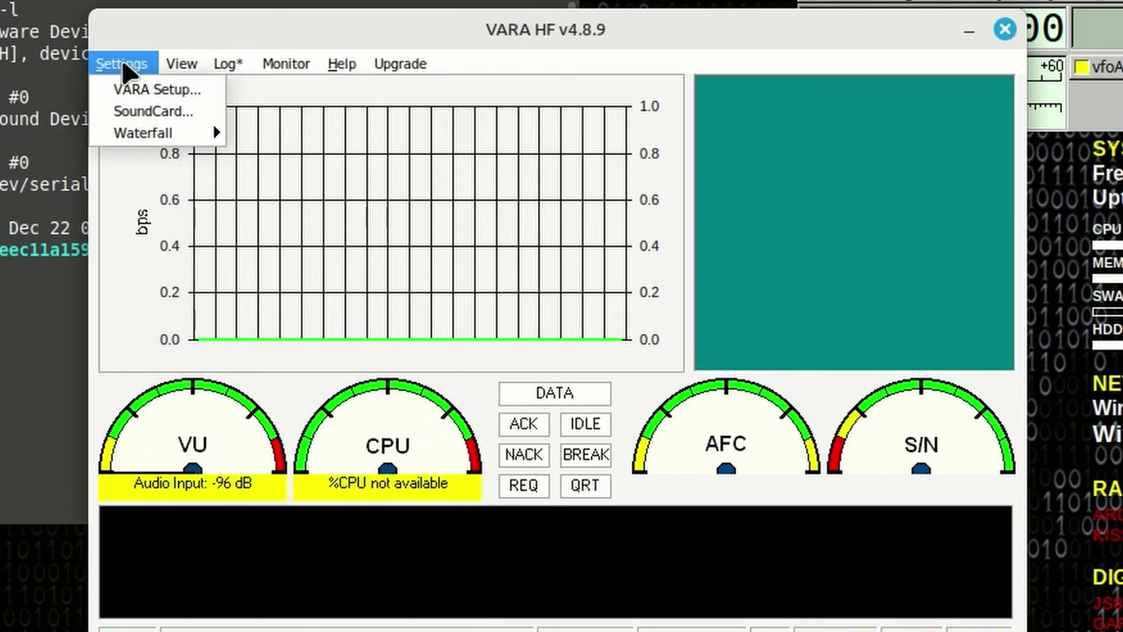
click(146, 111)
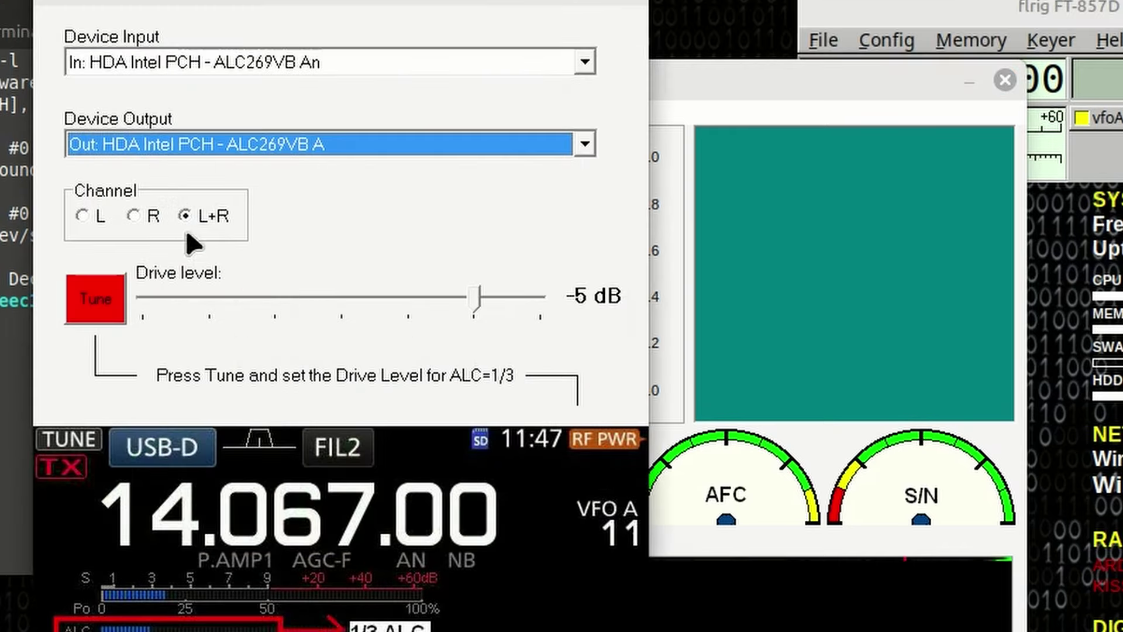
click(584, 62)
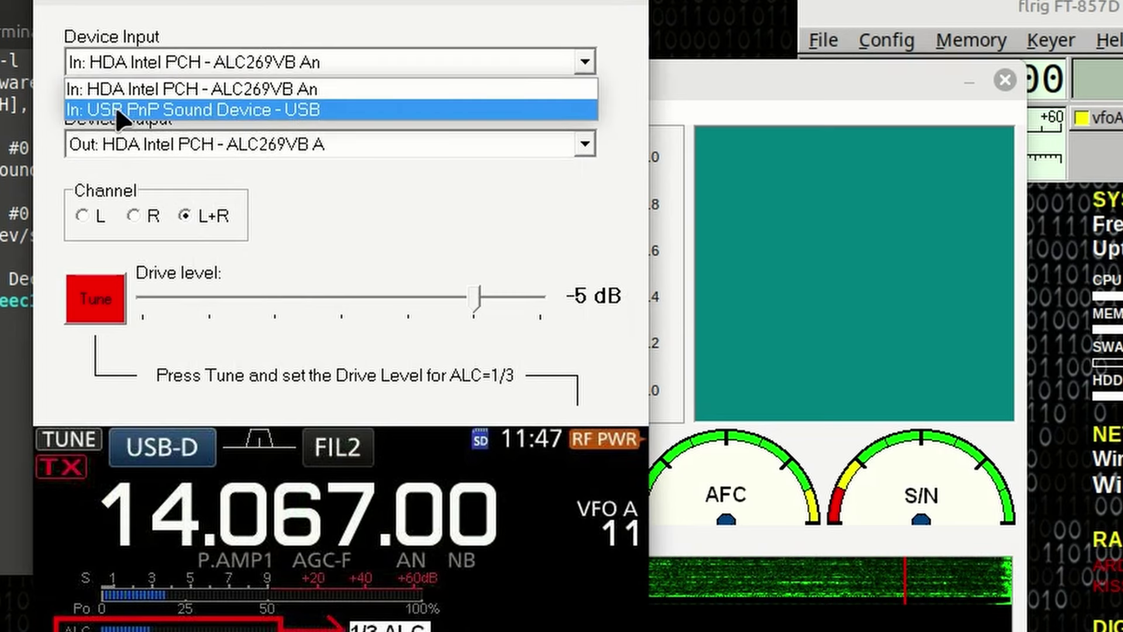
click(226, 110)
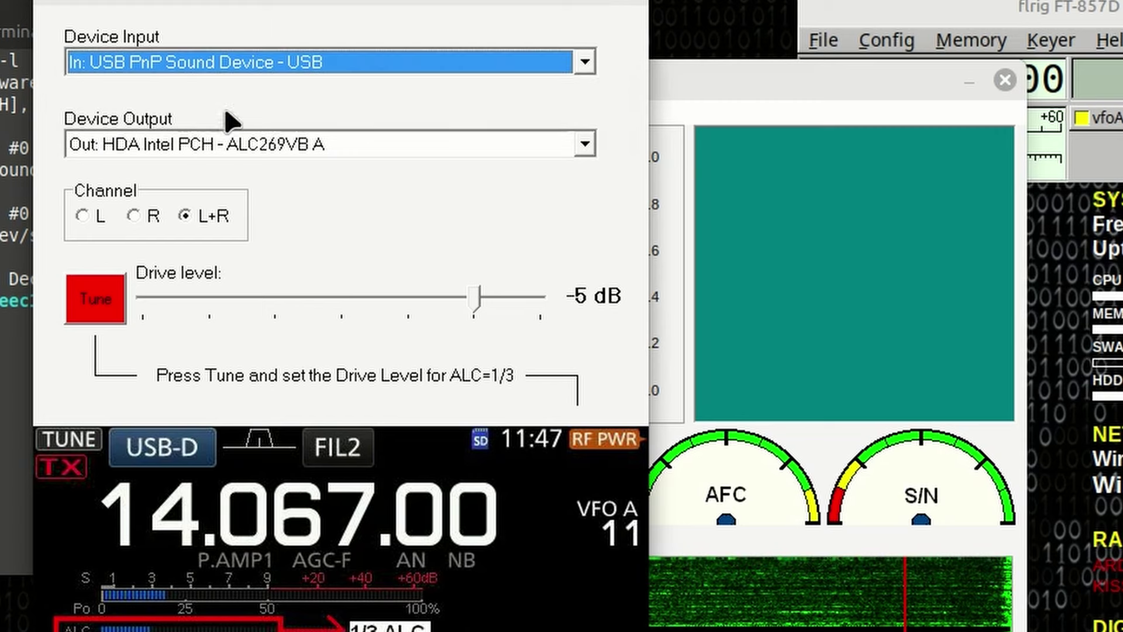
click(583, 143)
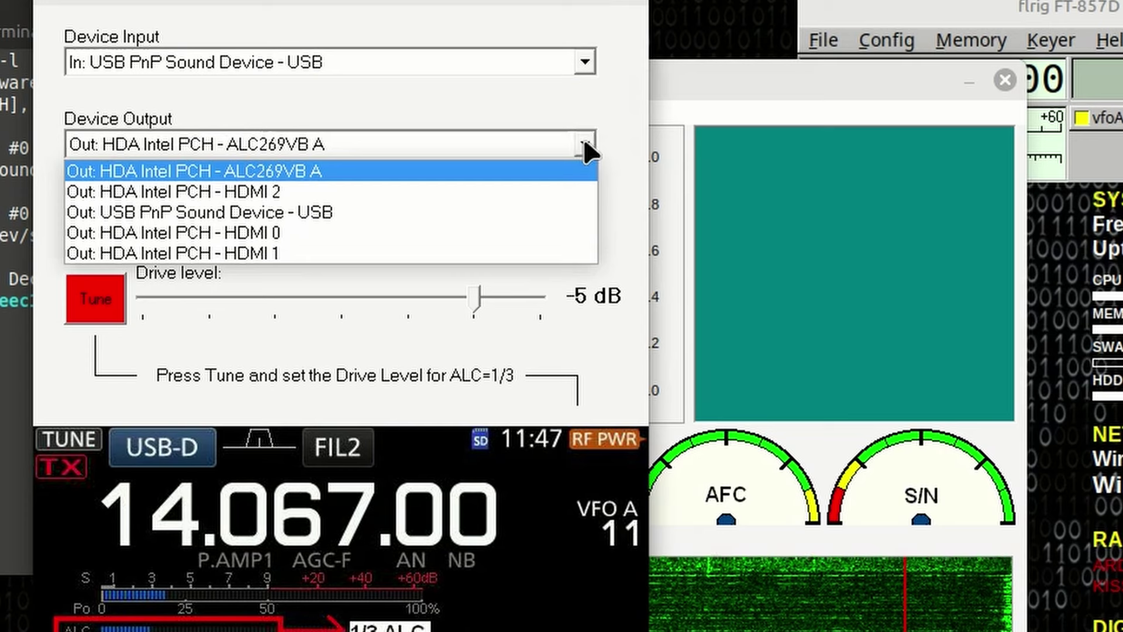
click(384, 214)
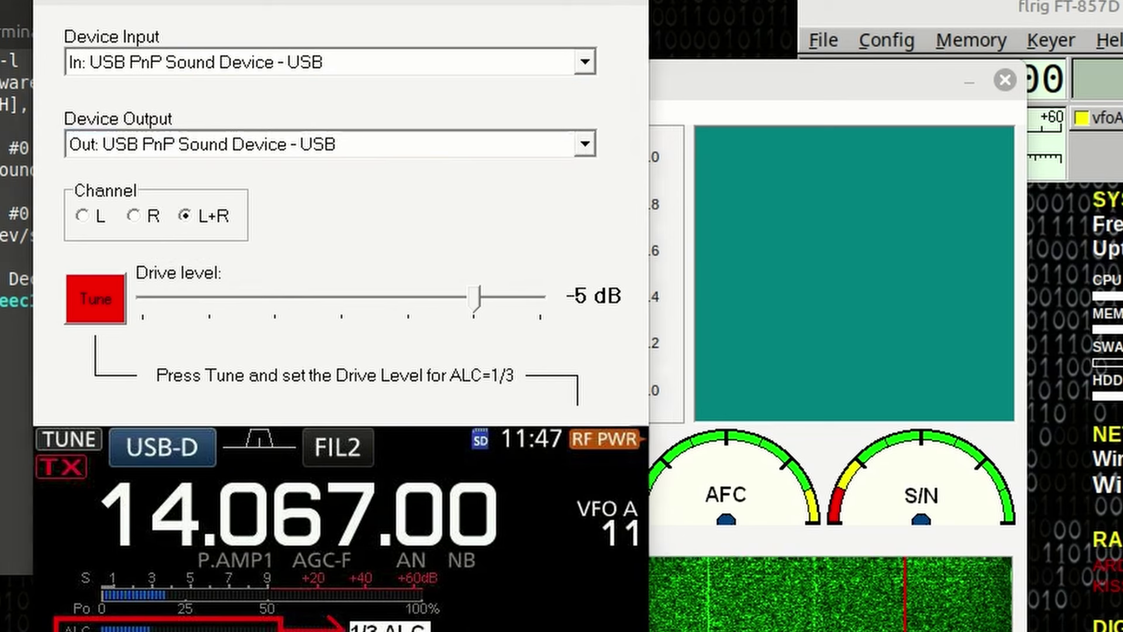
key(alt+F4)
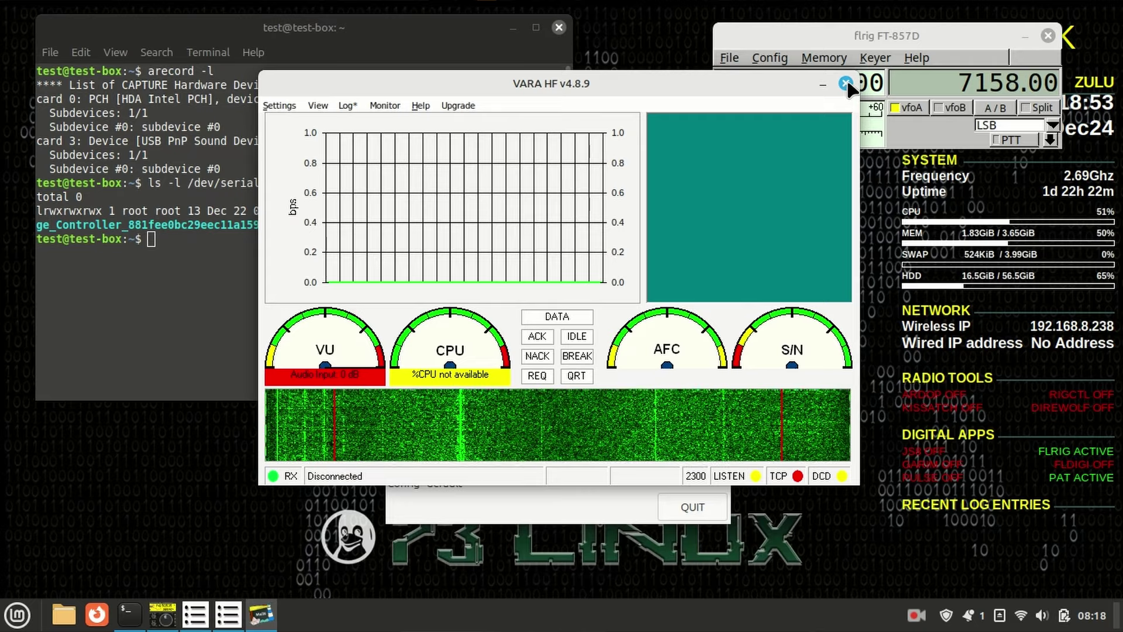
click(846, 84)
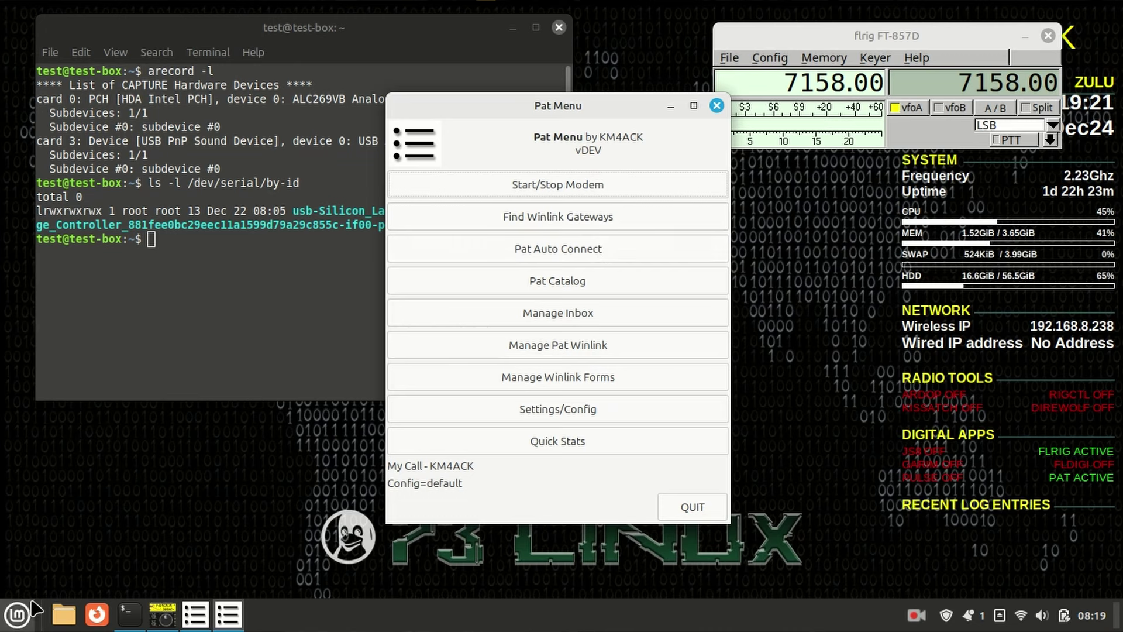
Launch VARA FM and open its SoundCard settings.
click(17, 614)
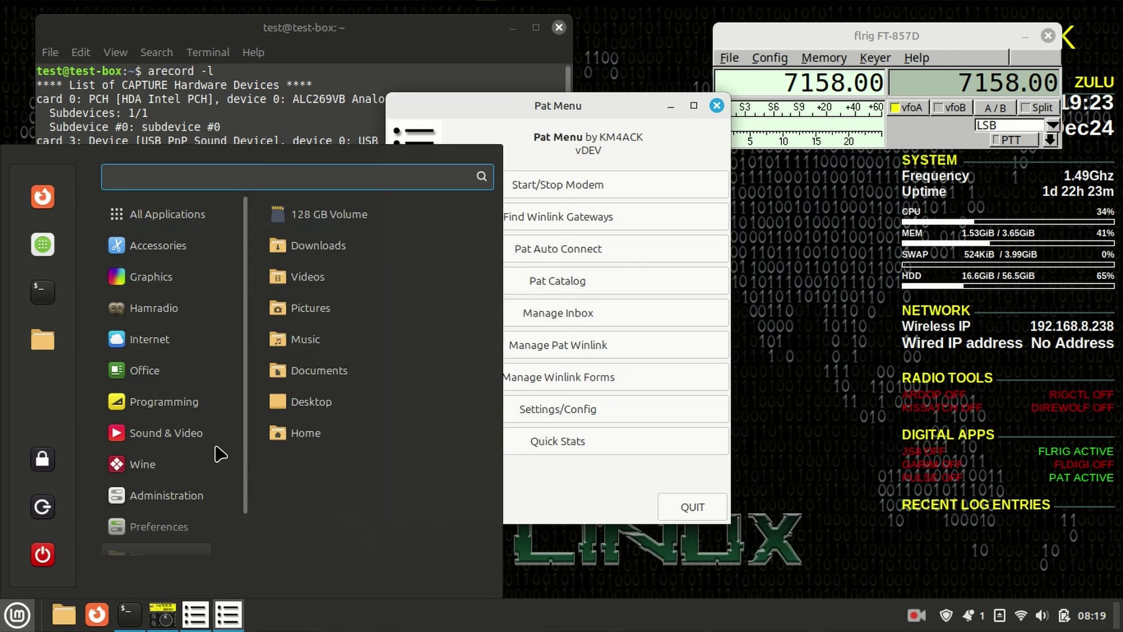
text(vara)
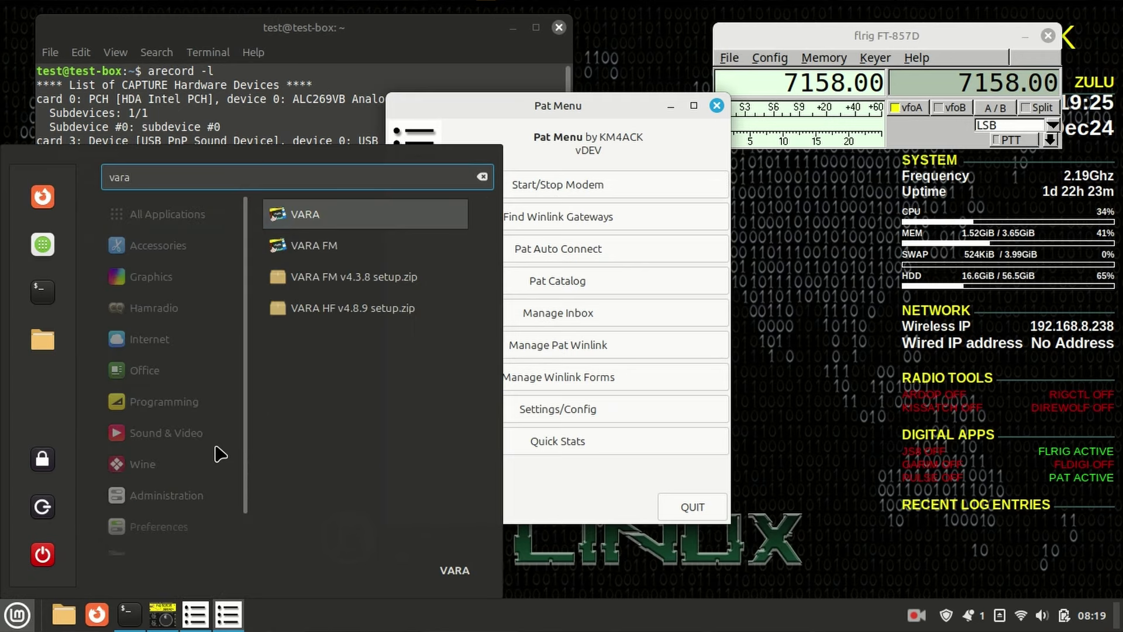
key(Down)
key(Return)
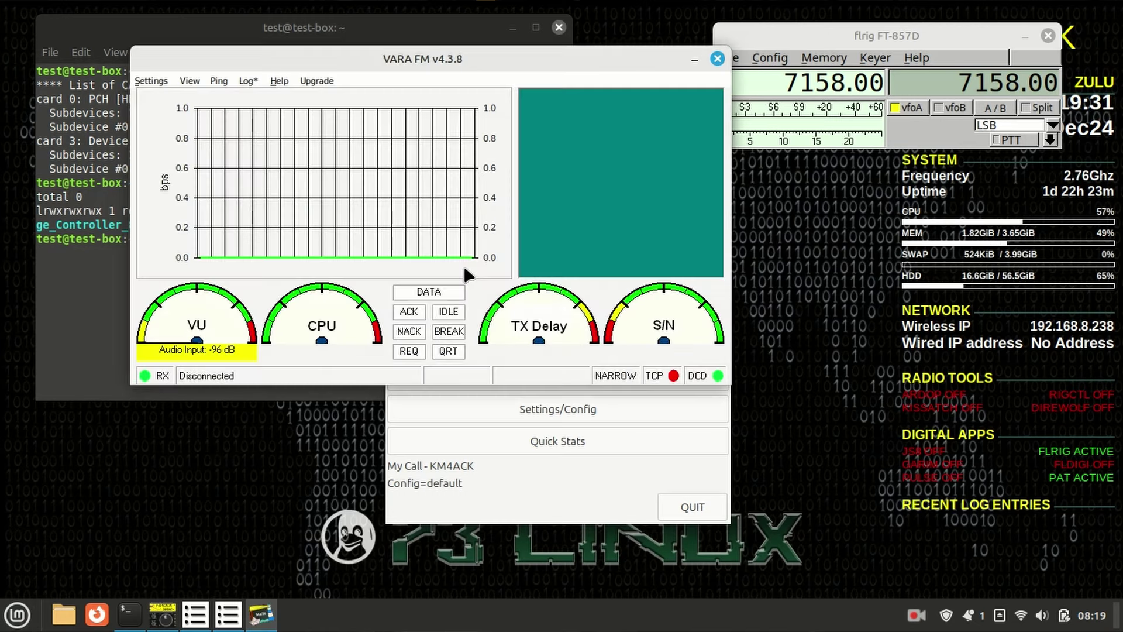
click(154, 82)
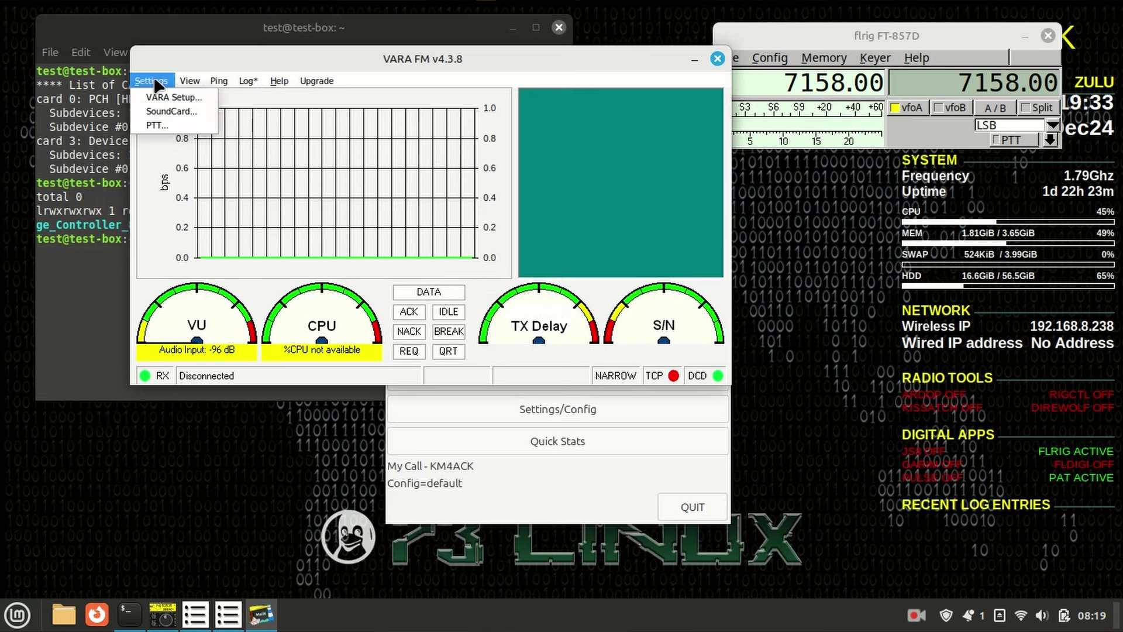
click(172, 112)
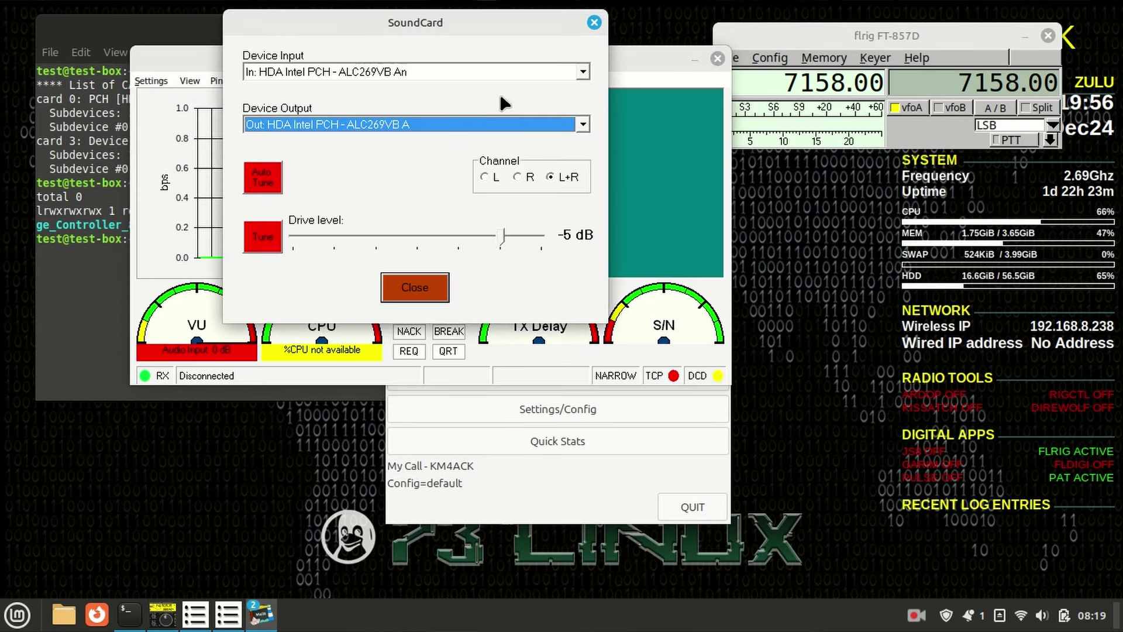
Set VARA FM's device input and device output to USB PnP Sound Device - USB, and close the sound card settings.
click(583, 72)
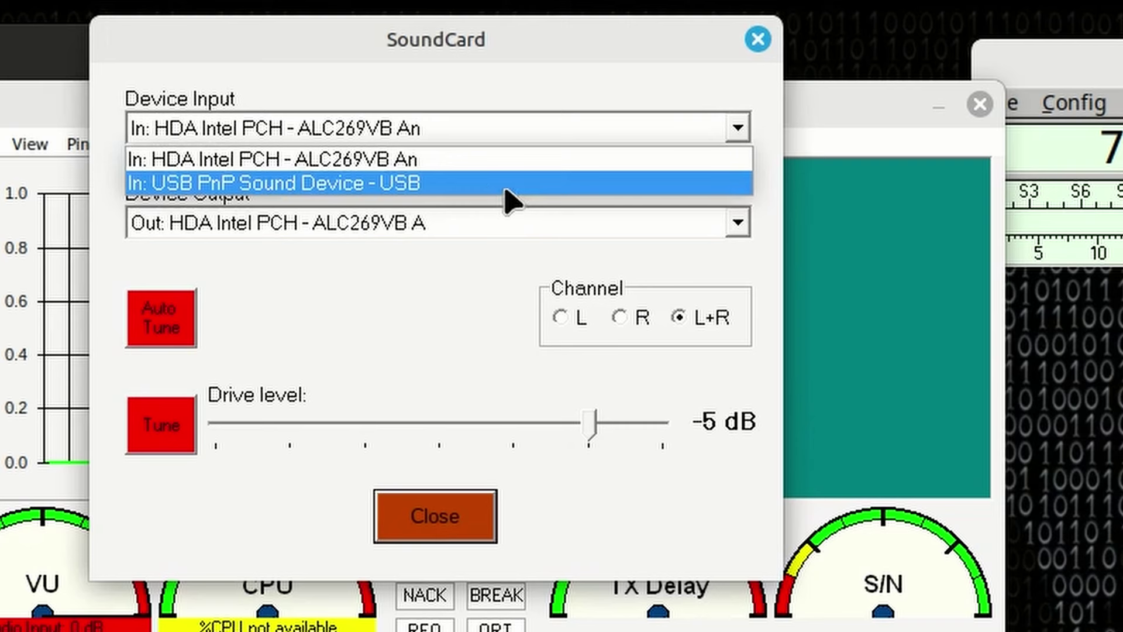
click(452, 102)
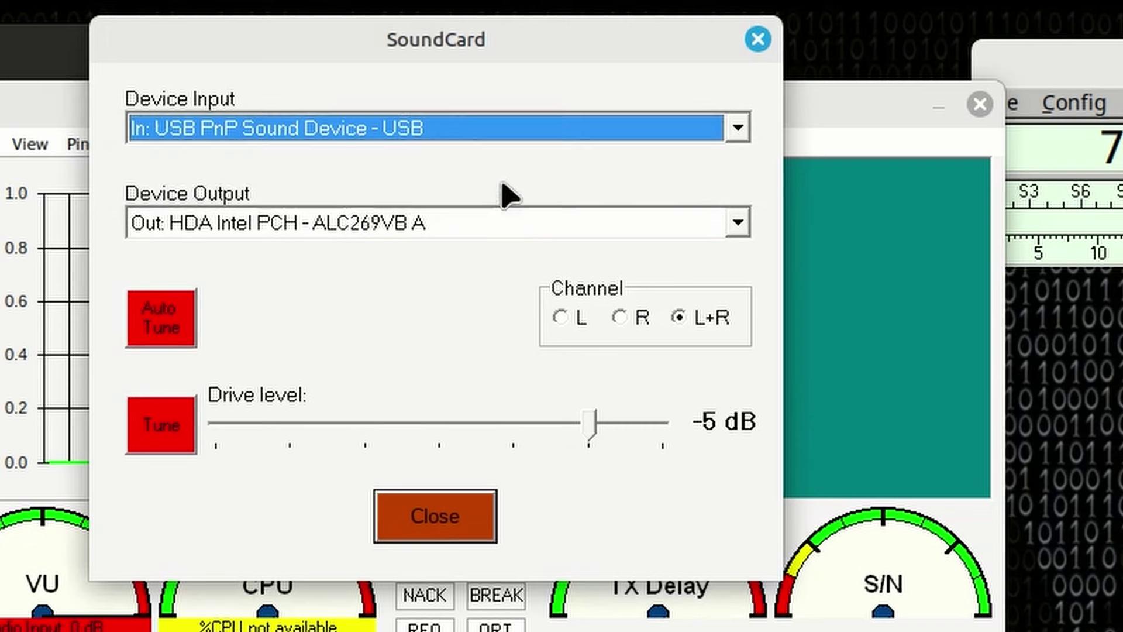
click(737, 223)
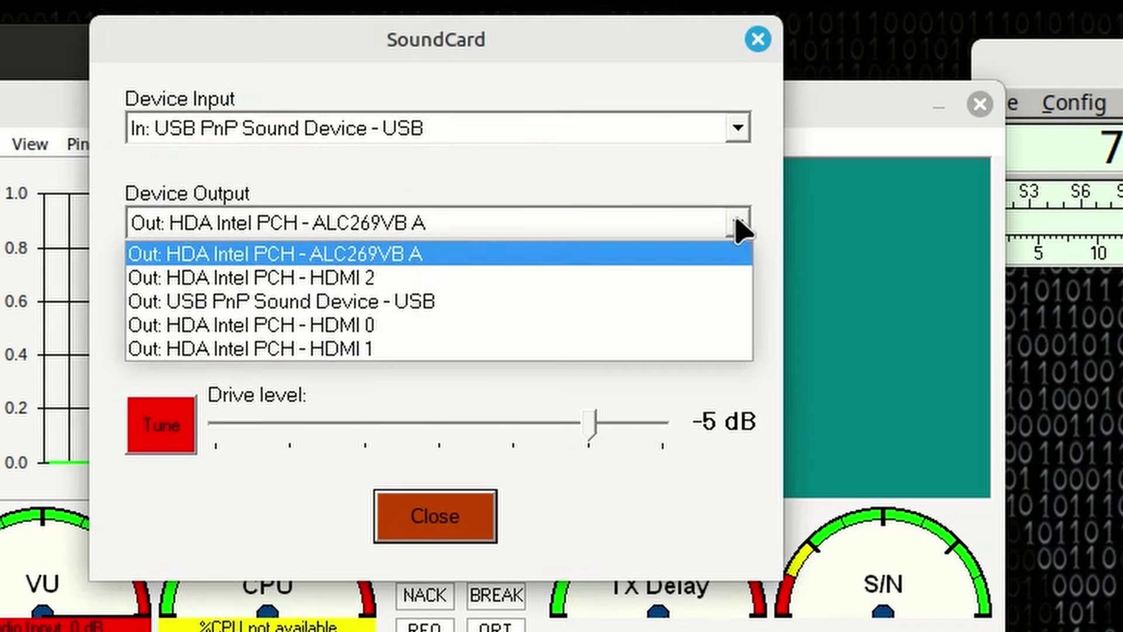
click(403, 302)
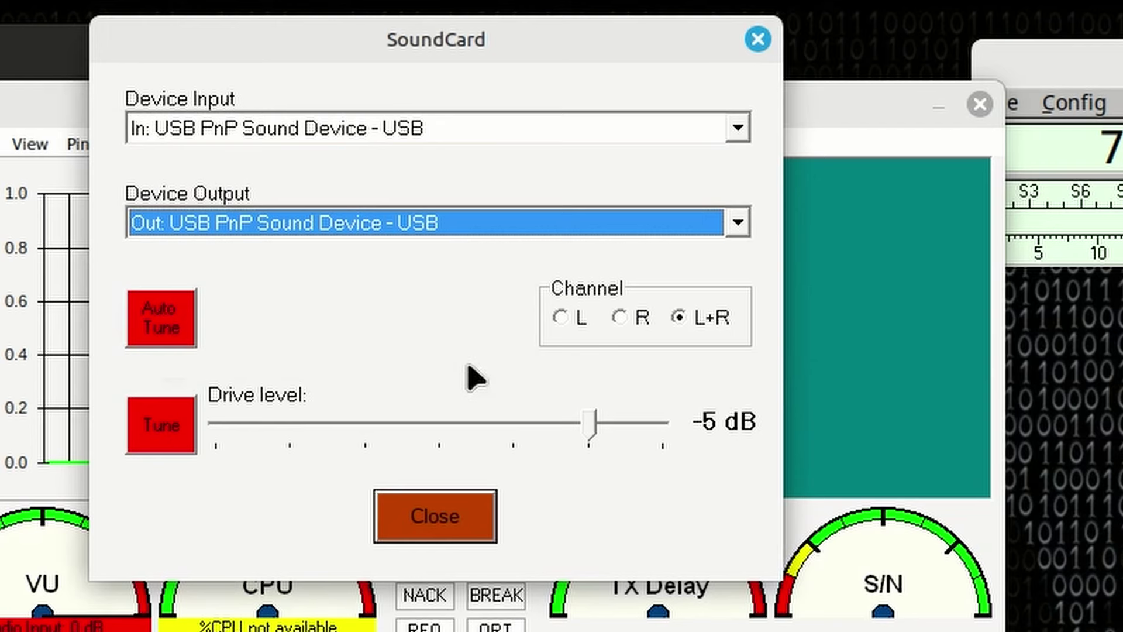
click(456, 517)
Check the PTT method in VARA FM's PTT settings, and close VARA FM.
click(2, 144)
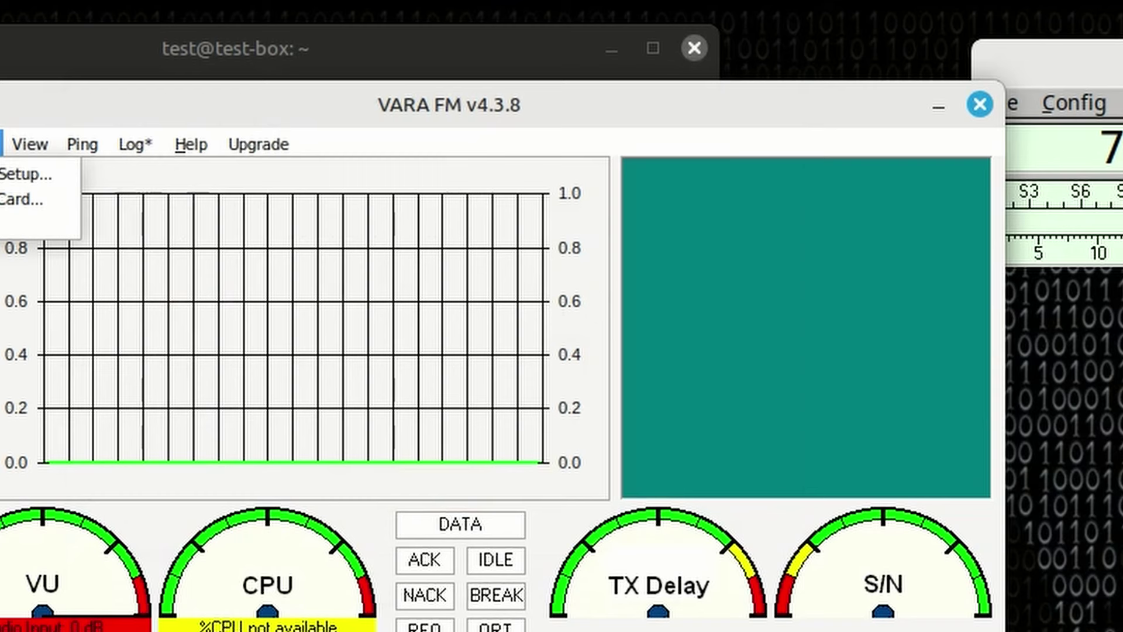
click(6, 222)
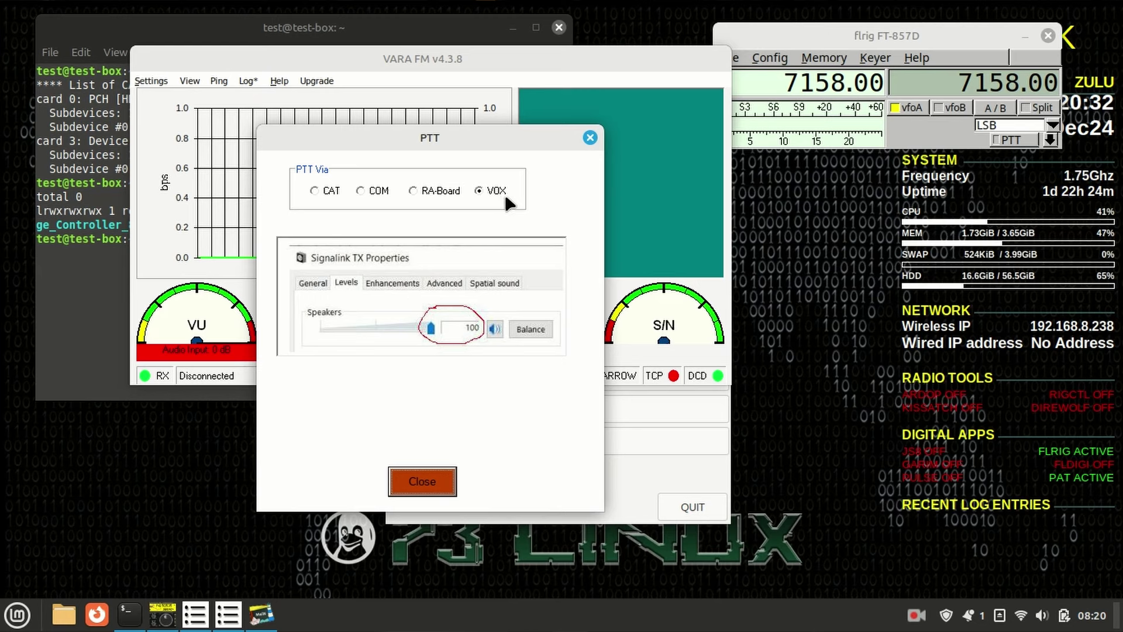
click(422, 481)
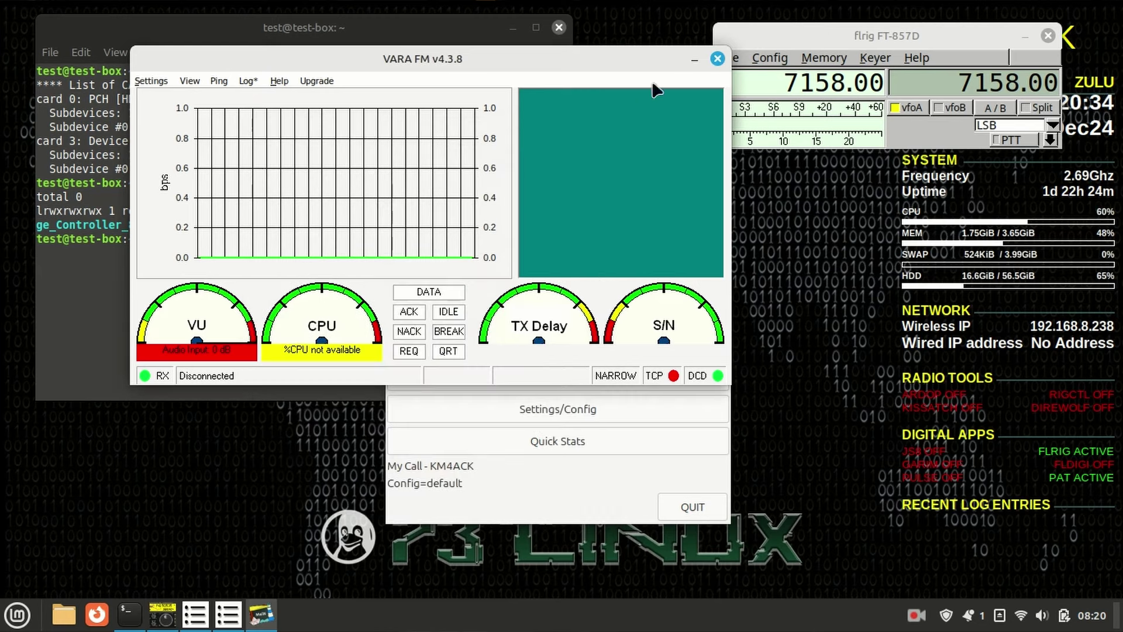
drag(494, 56, 496, 74)
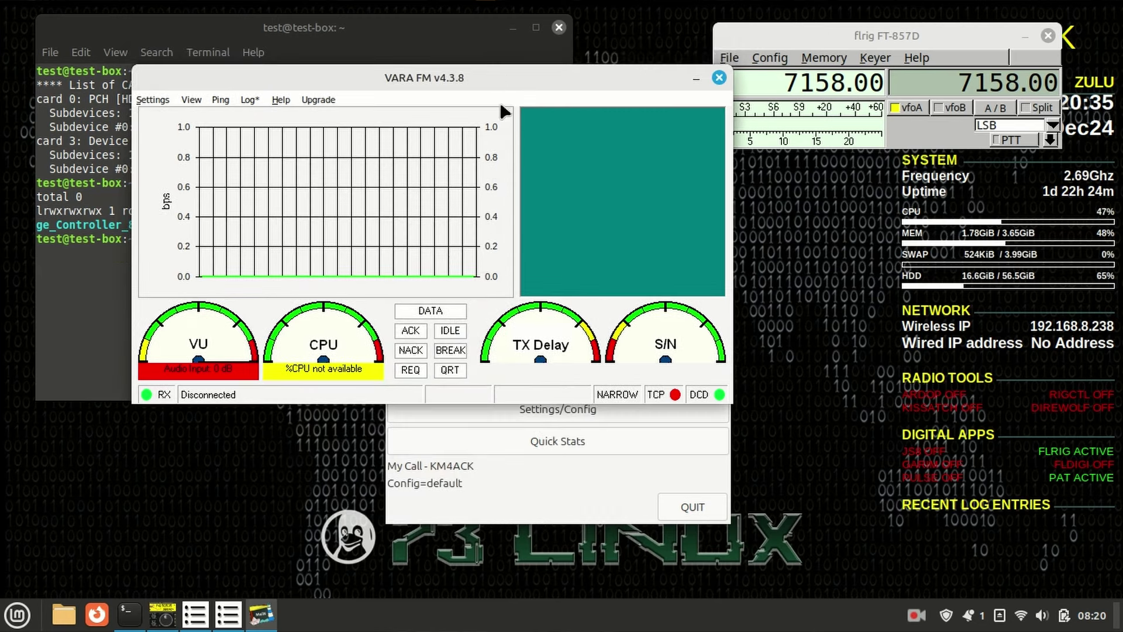
click(719, 79)
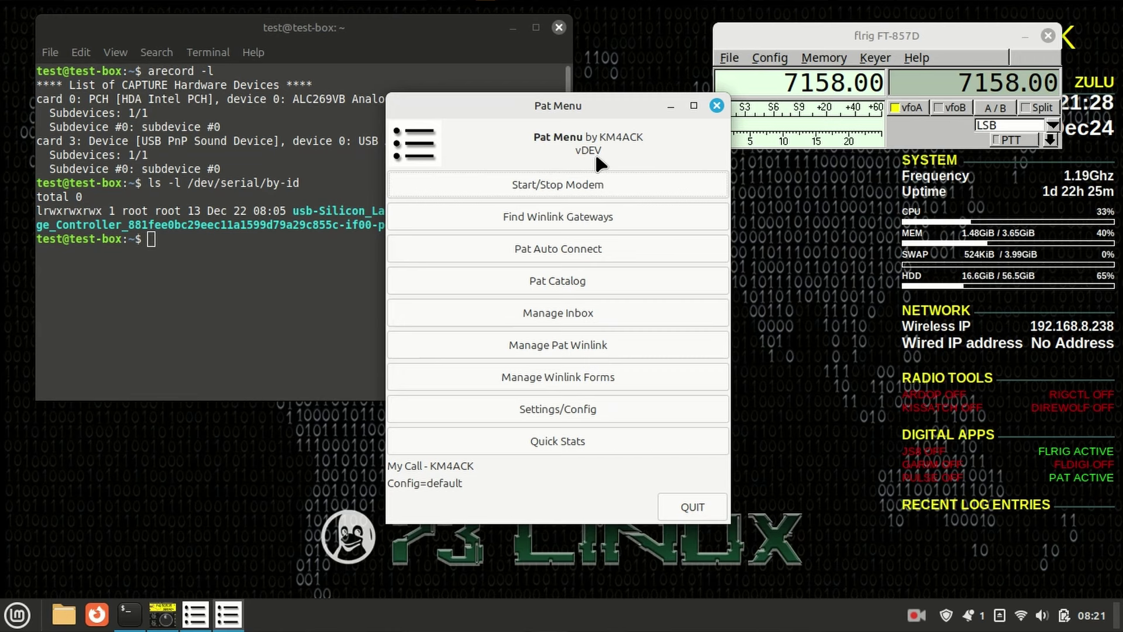
Start the VARA Modem (BETA) from Pat Menu, reposition the VARA HF window, and acknowledge the modem start notice.
click(552, 186)
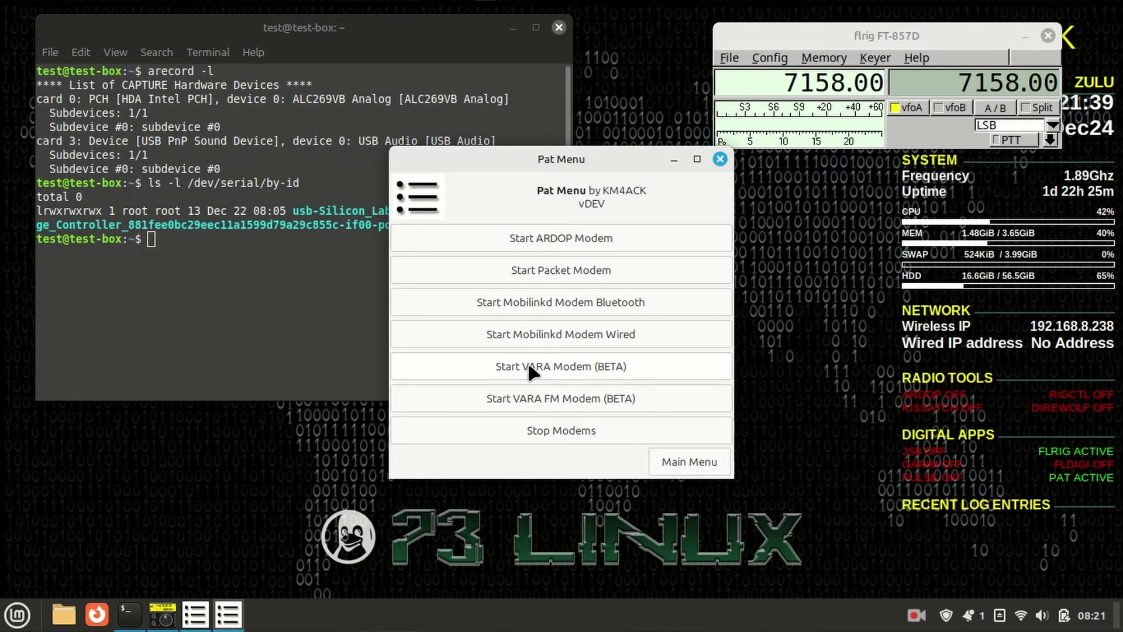
click(561, 358)
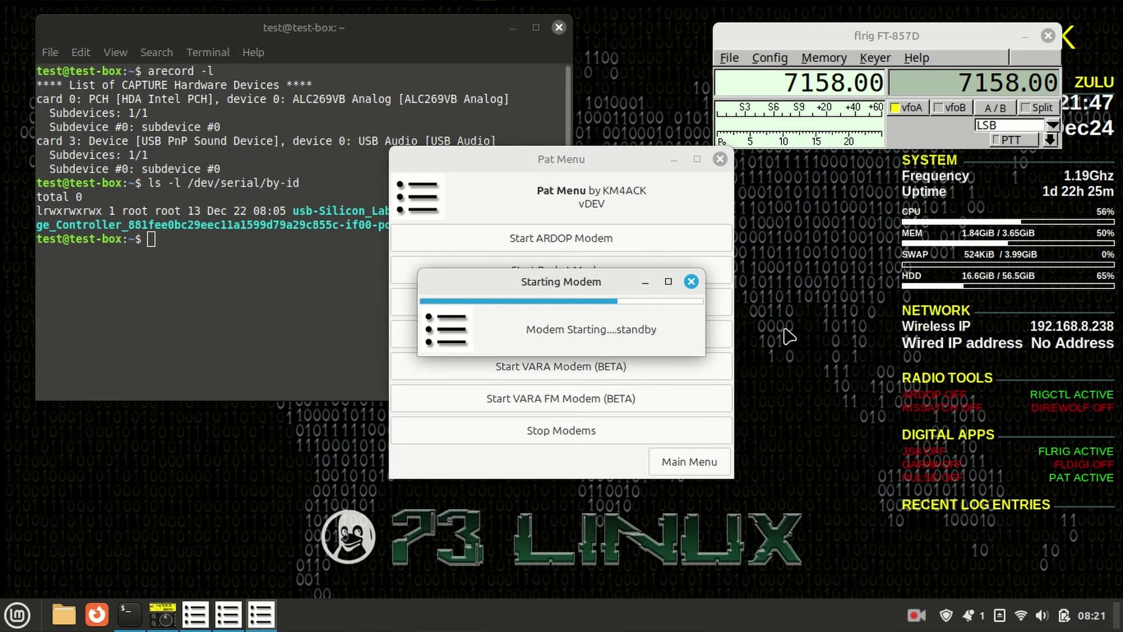
drag(574, 71, 380, 81)
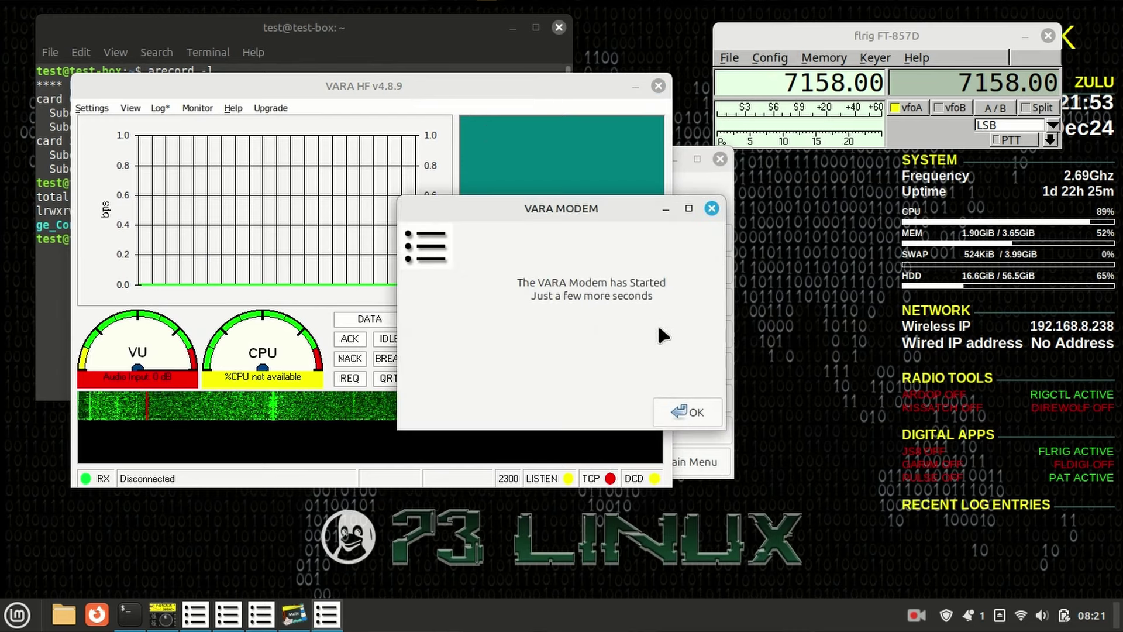
click(689, 409)
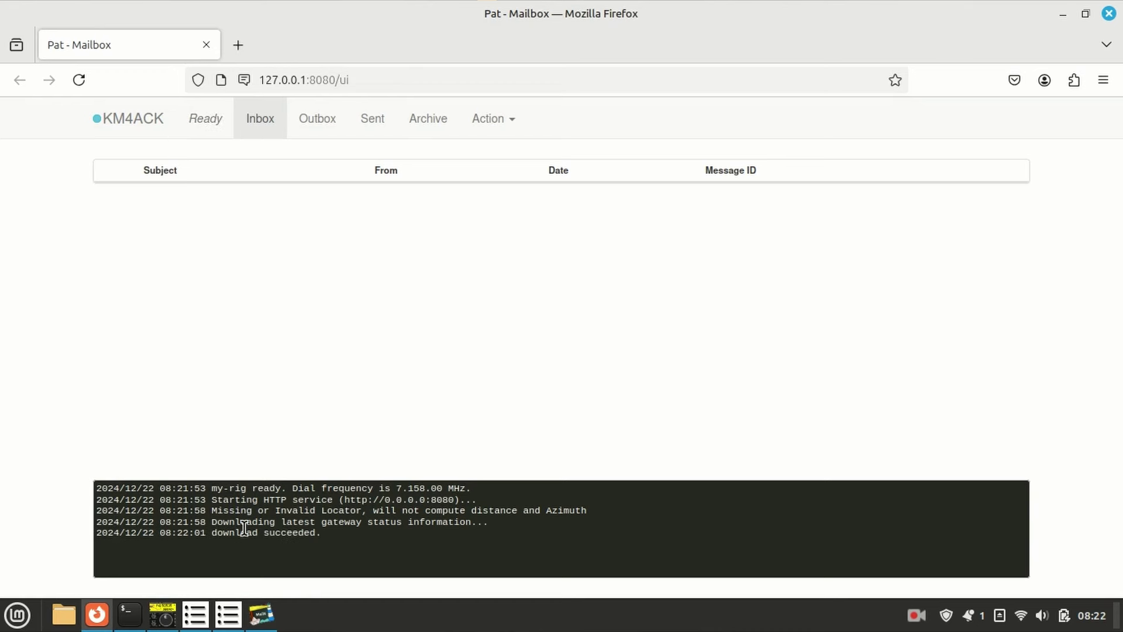
Examine the Pat mailbox log entries on the gateway status download and the station locator.
drag(212, 522, 463, 522)
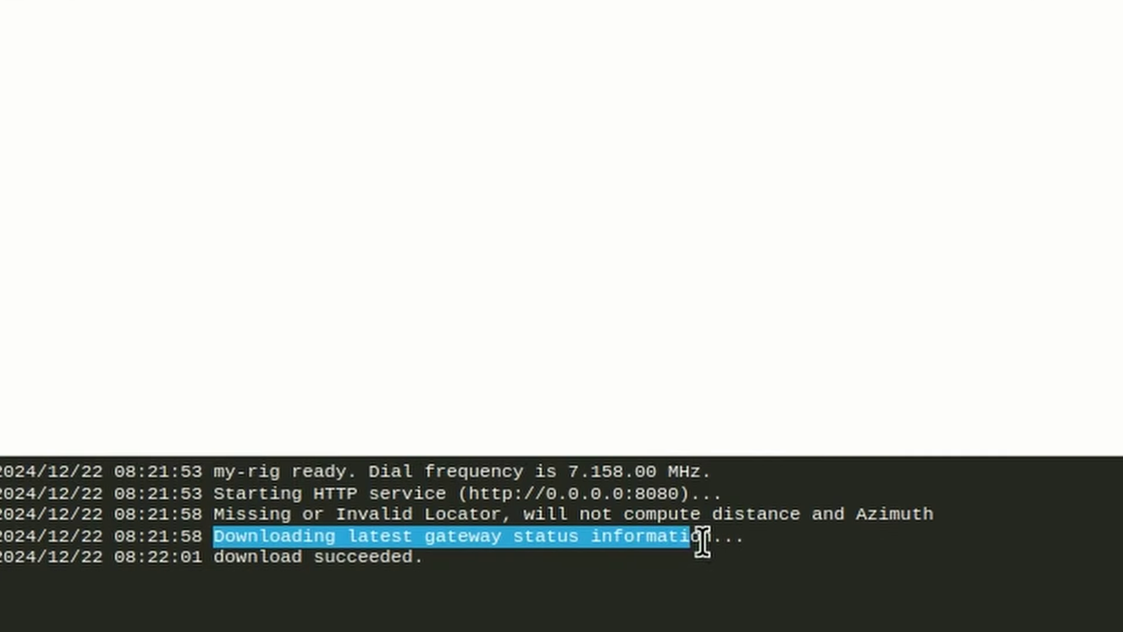
drag(702, 543, 705, 542)
drag(424, 566, 213, 556)
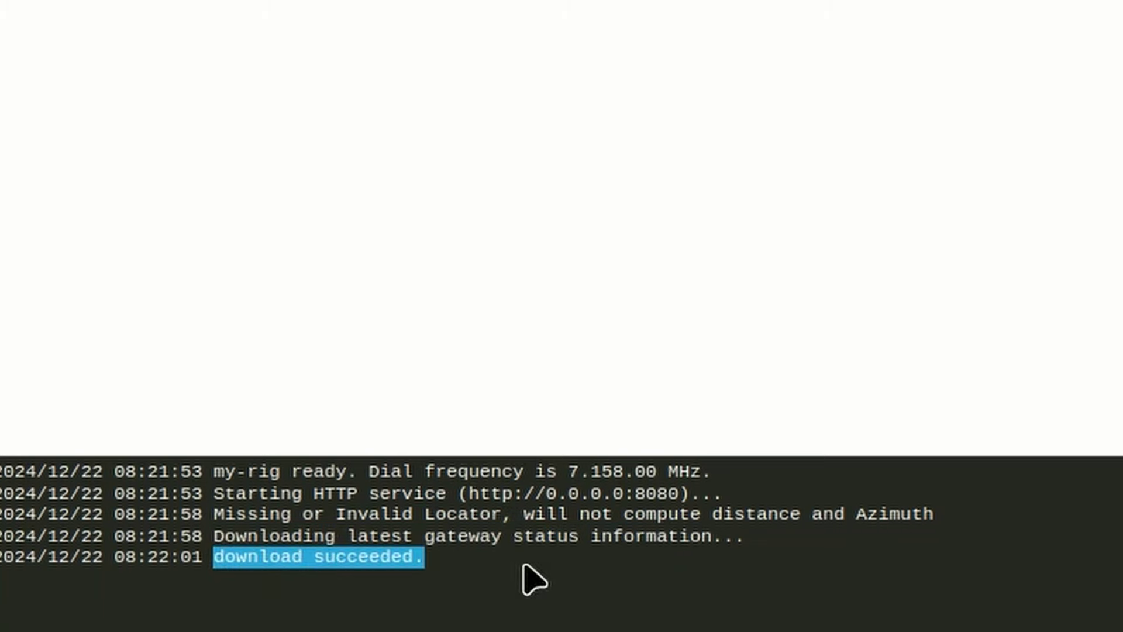
click(214, 513)
drag(213, 514, 503, 515)
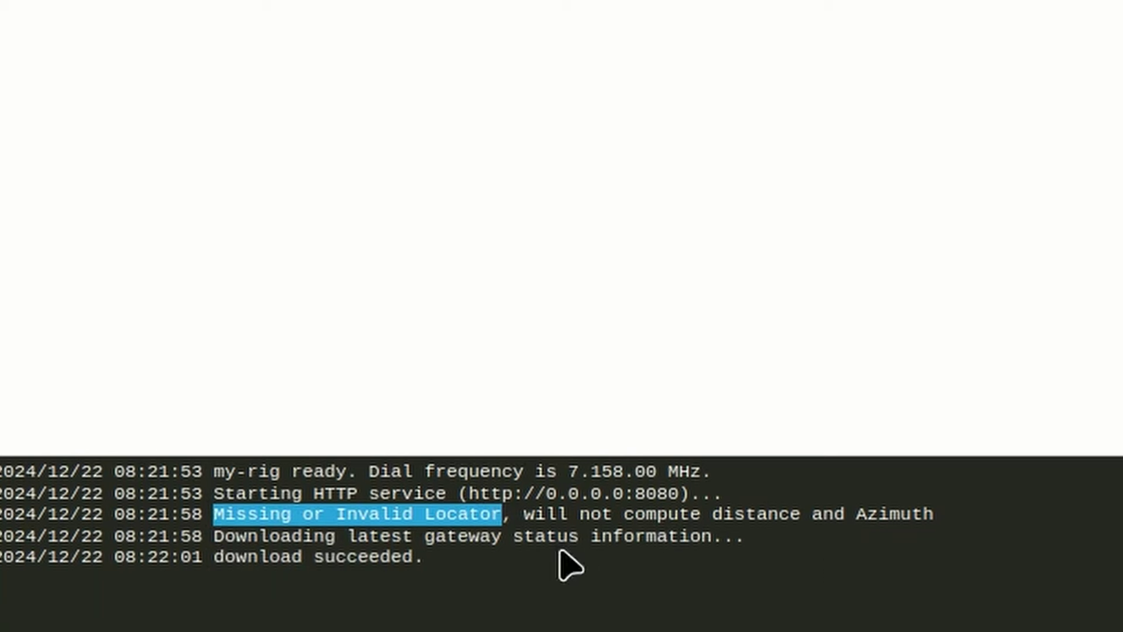
drag(524, 514, 930, 517)
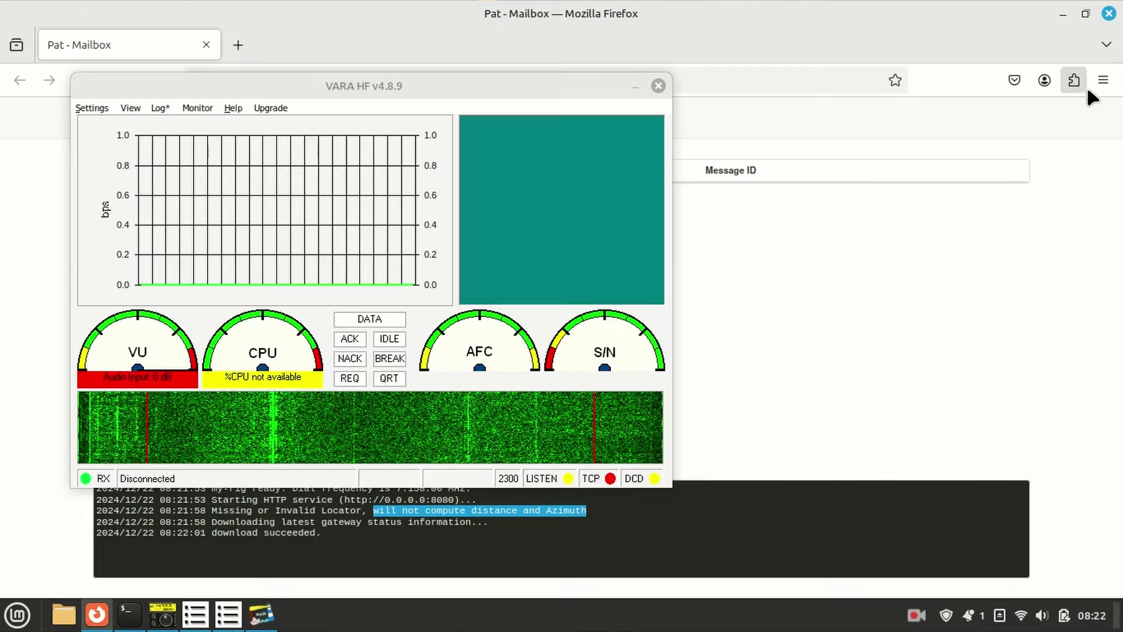
Update Pat's six-character grid manually to EM65tv through Pat Menu's Manage Pat Winlink options.
click(231, 615)
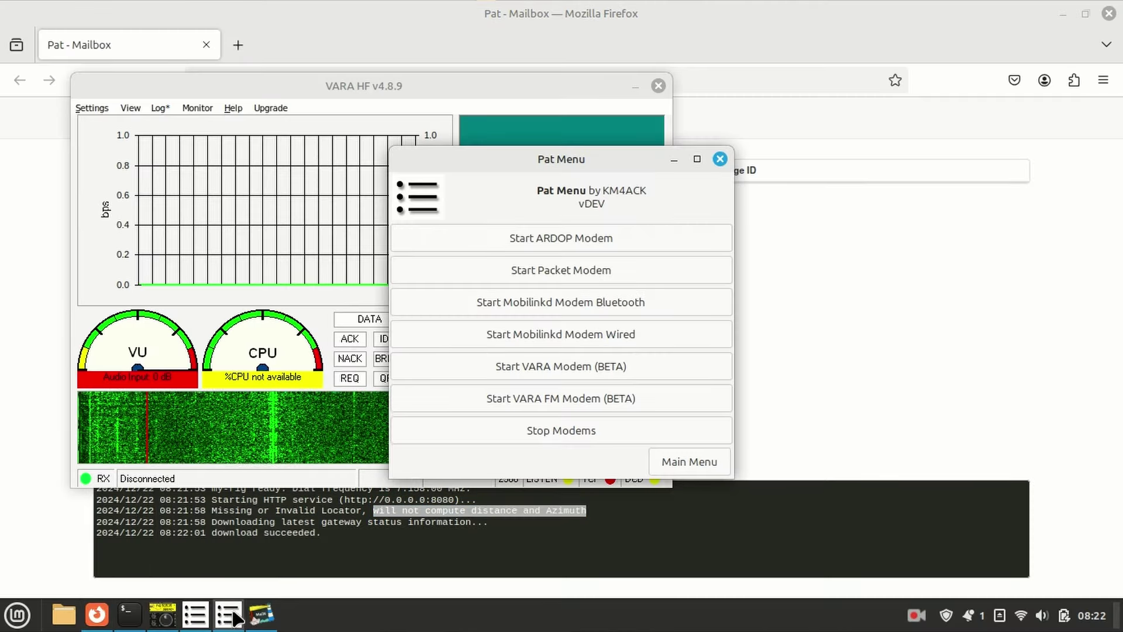
click(679, 462)
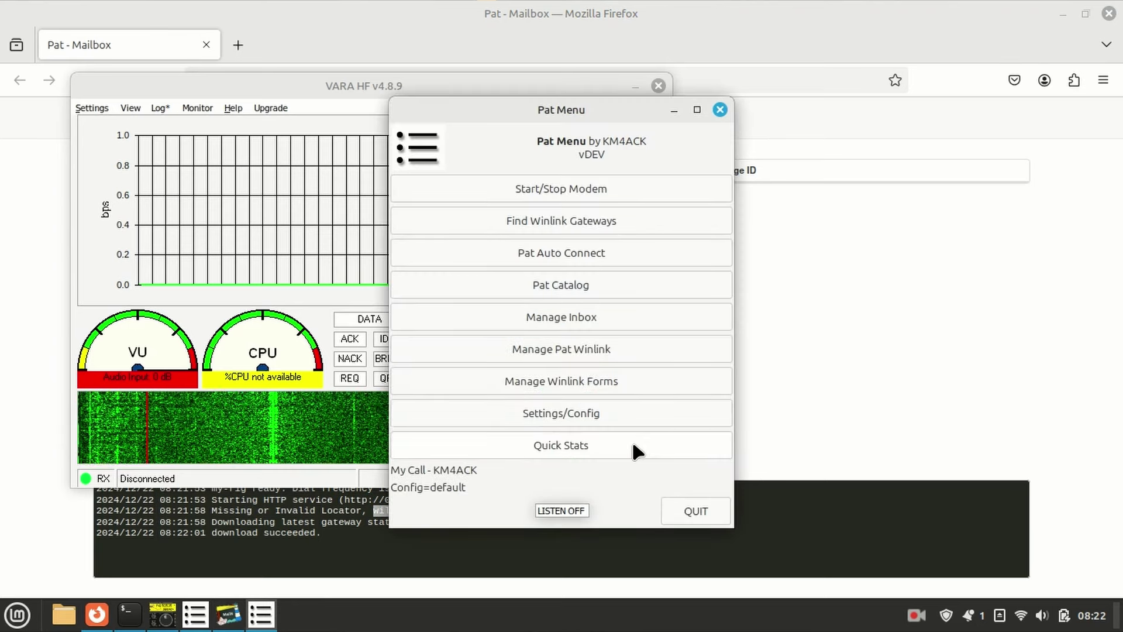
click(553, 343)
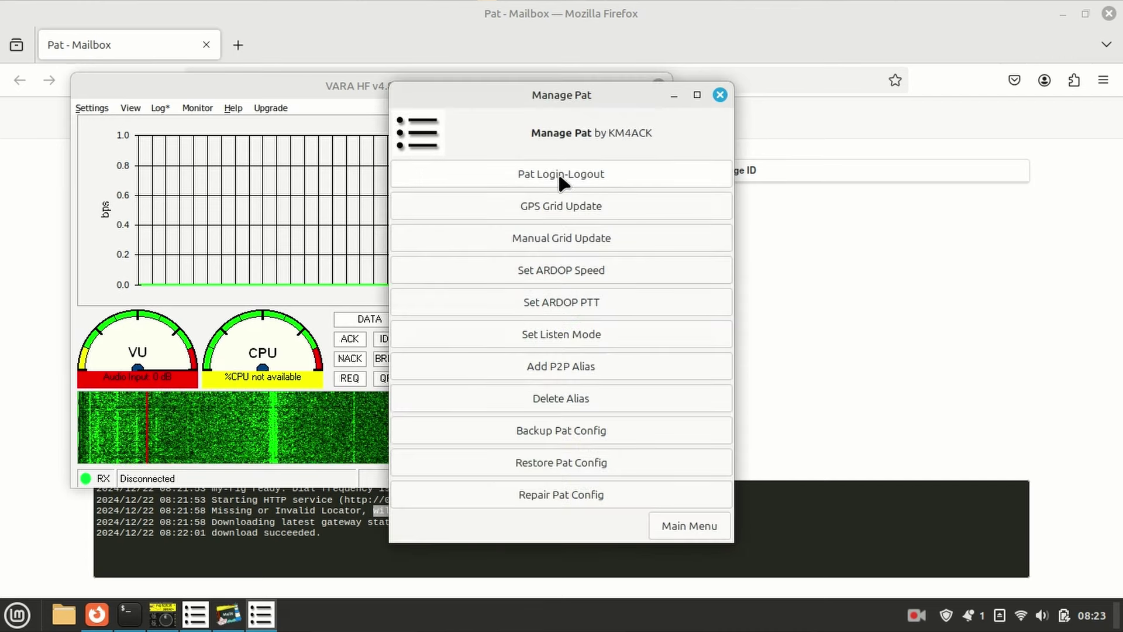
click(565, 237)
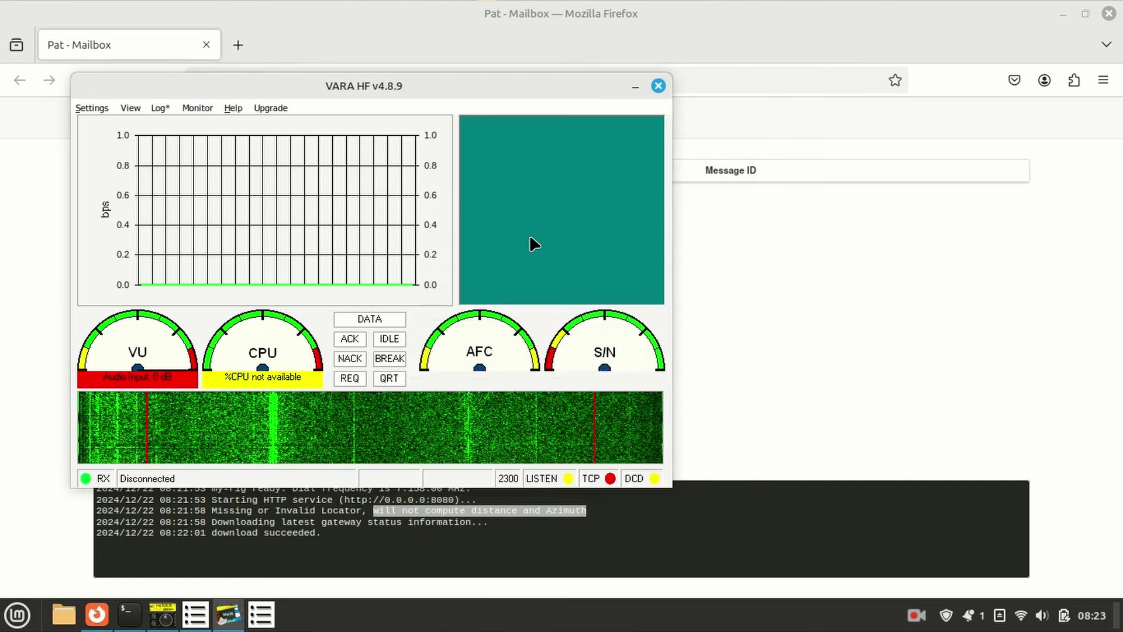
text(EM65tv)
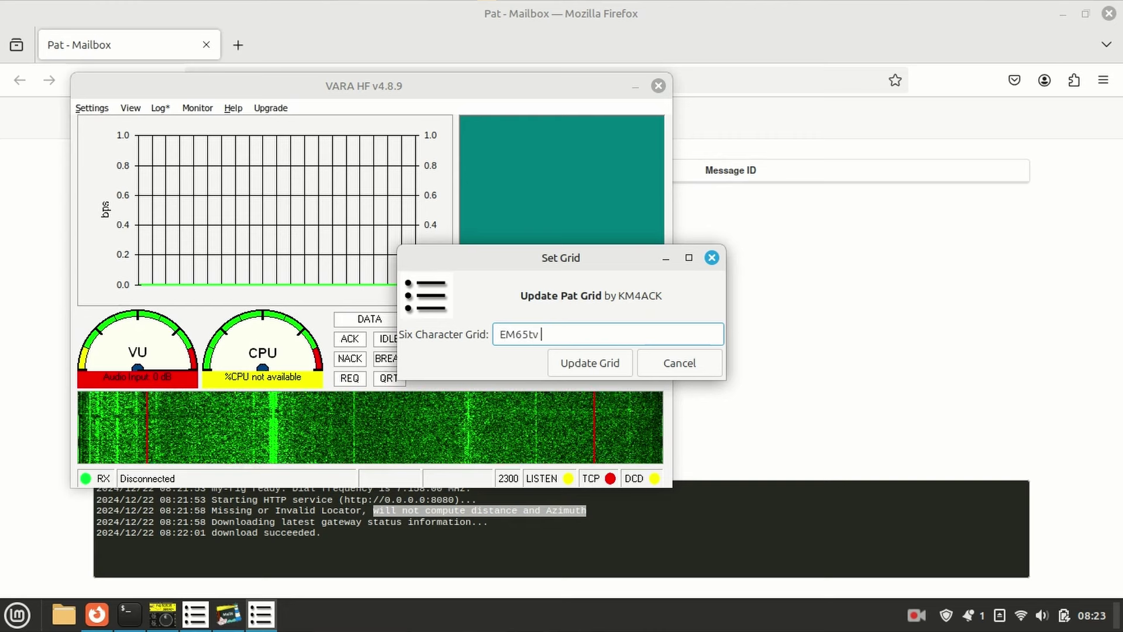
click(583, 364)
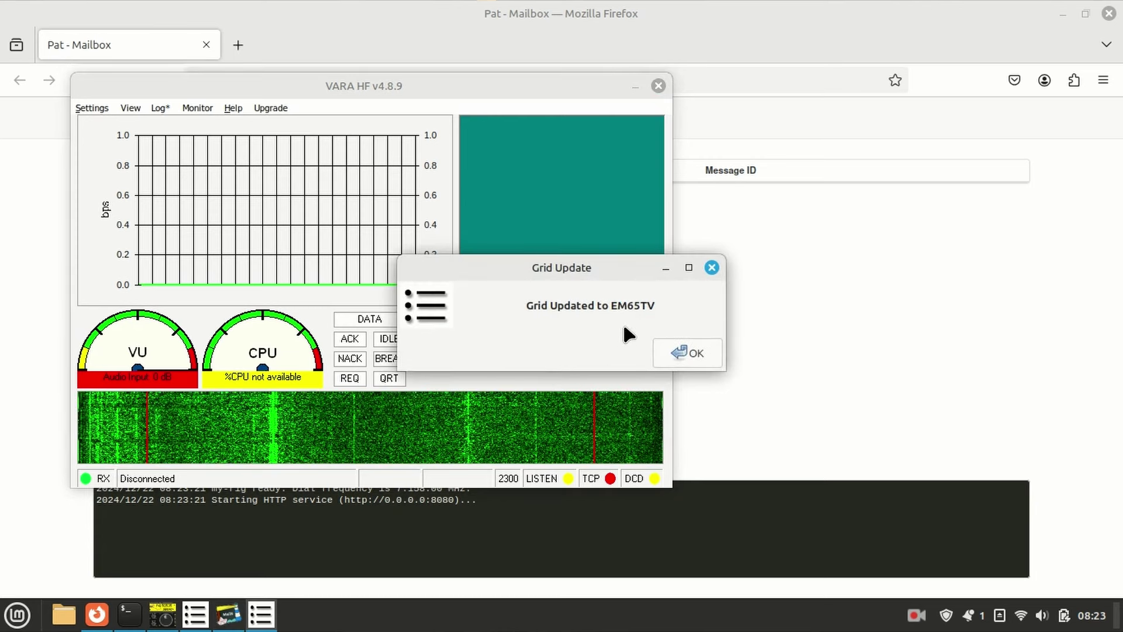
click(696, 351)
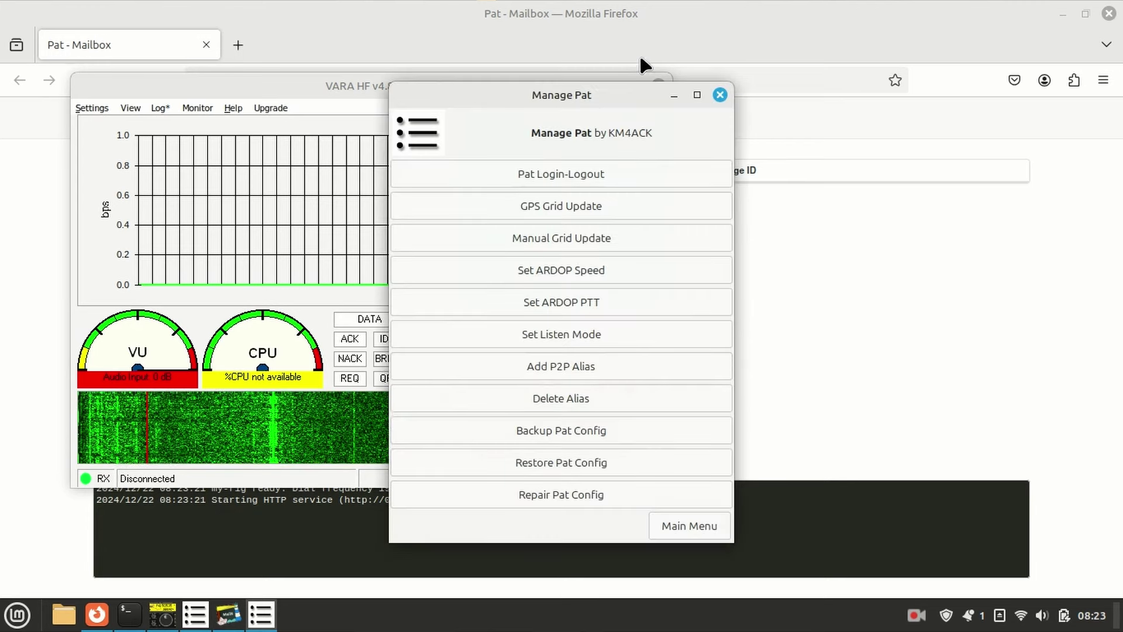
Minimize the Manage Pat window, bring the Pat mailbox forward, and examine its restarted log.
click(674, 94)
click(690, 29)
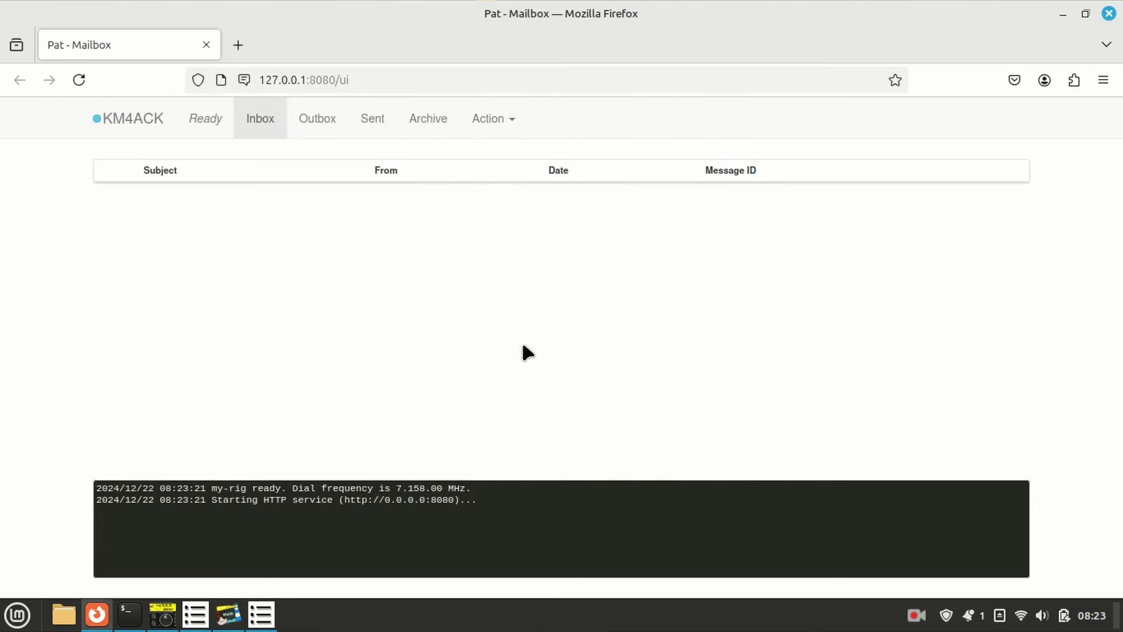
drag(473, 500, 117, 502)
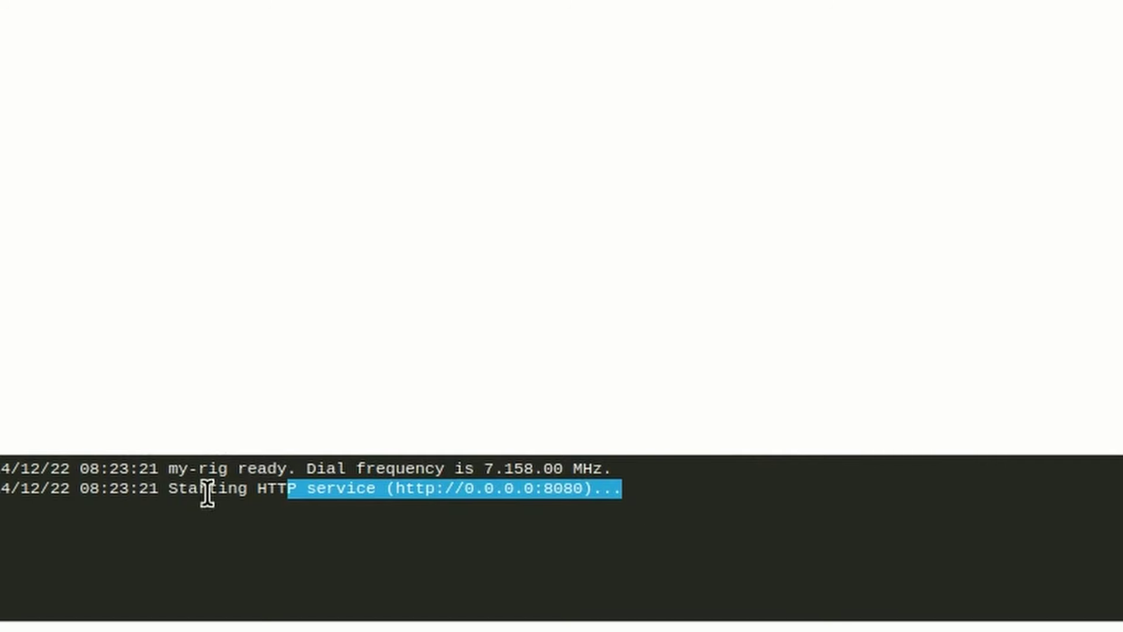
drag(5, 493, 0, 468)
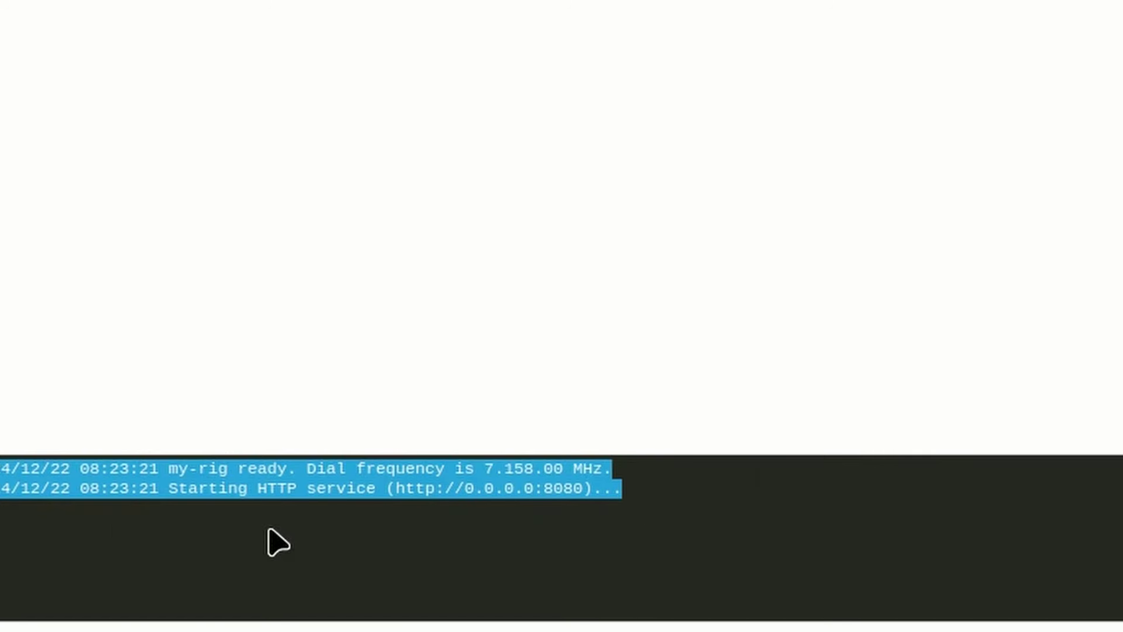
click(702, 491)
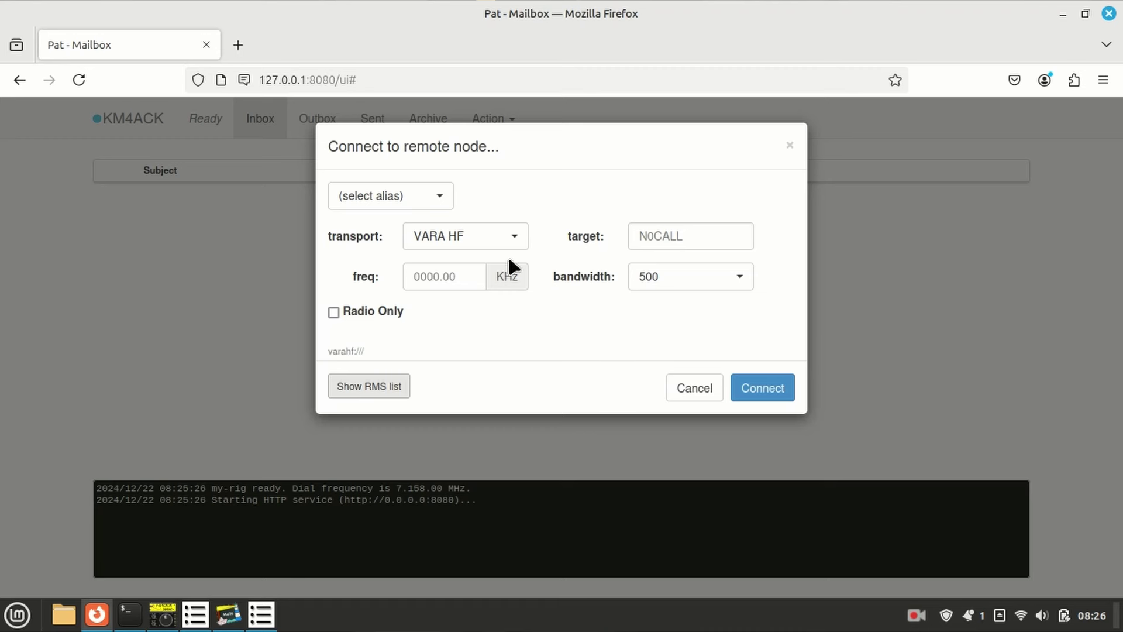
List the VARA HF gateways on the 40m band in Pat's RMS list and choose K4MSU on 7.101.00 MHz.
click(384, 390)
click(384, 388)
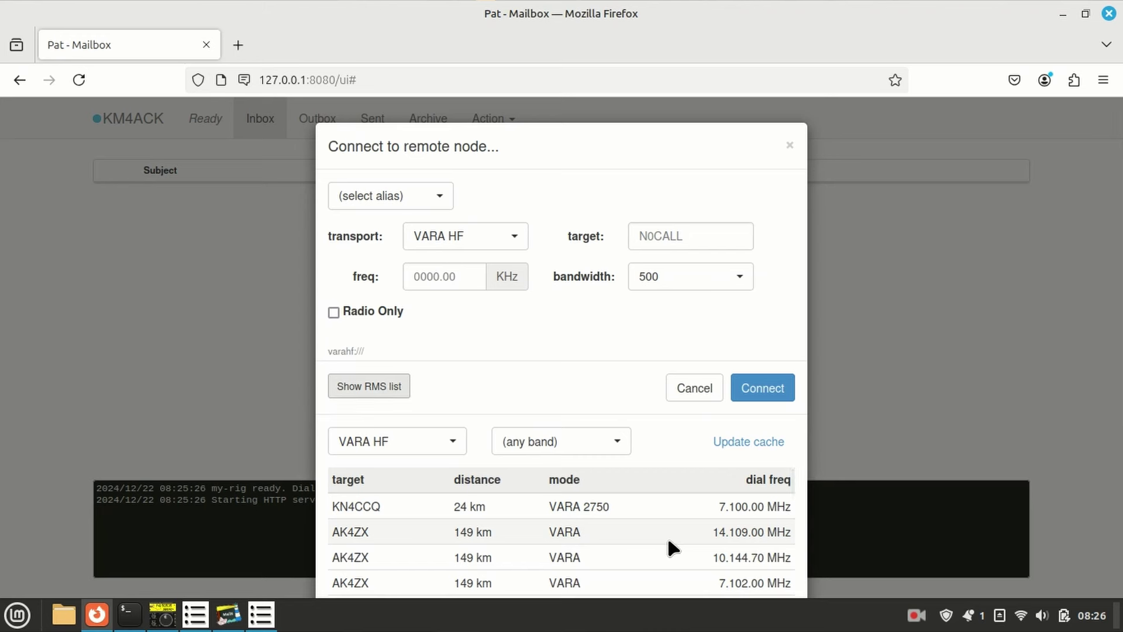
click(563, 443)
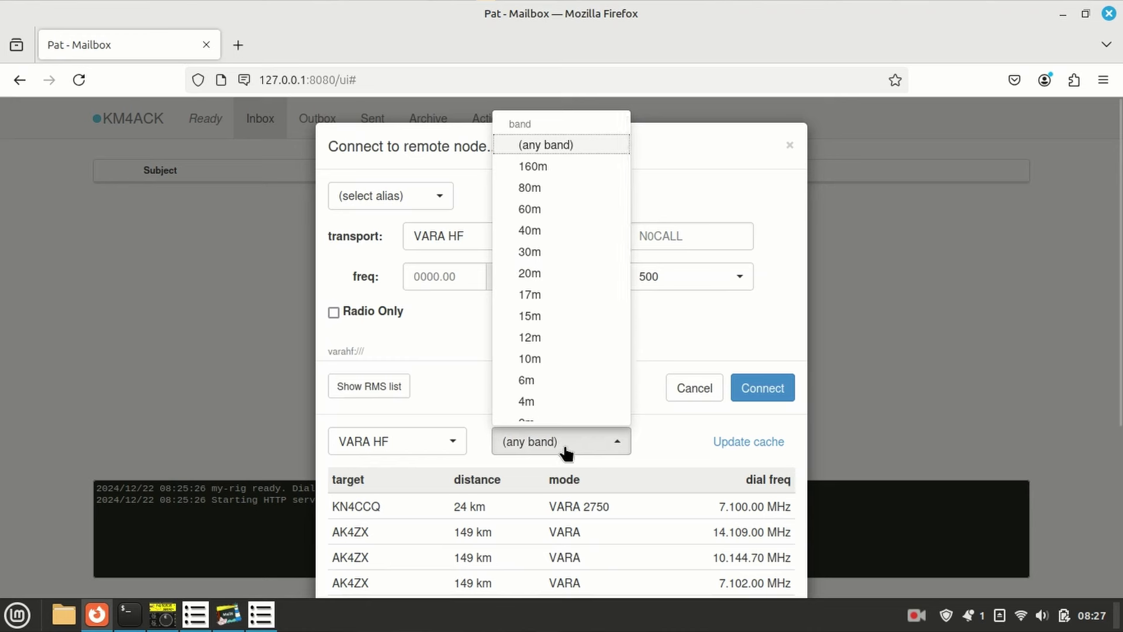
click(560, 236)
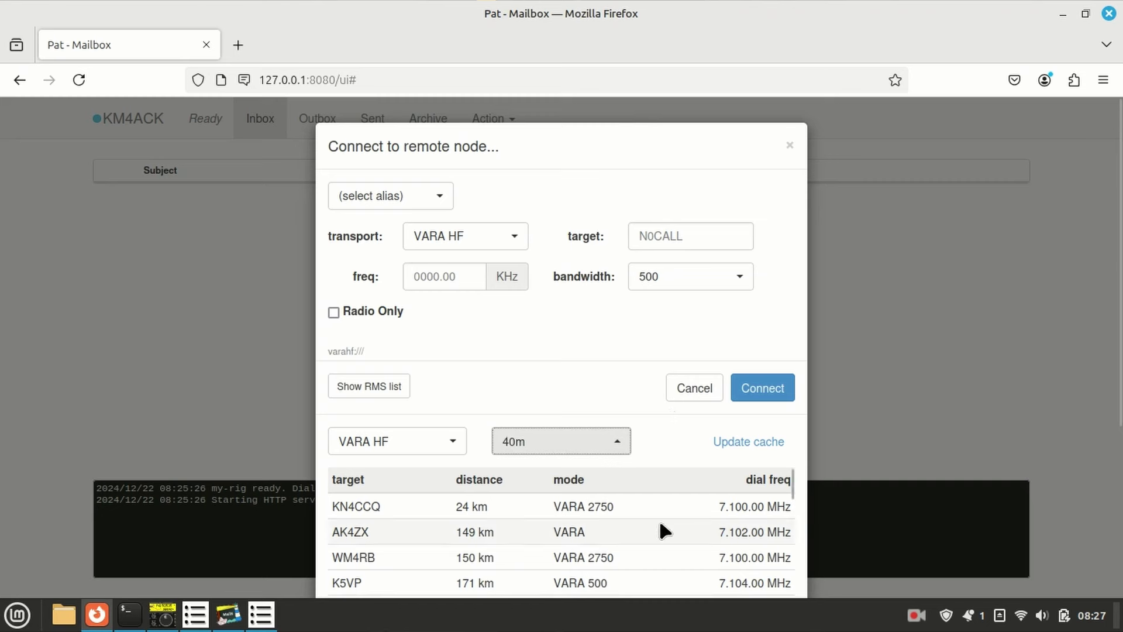
scroll(663, 543, down, 3)
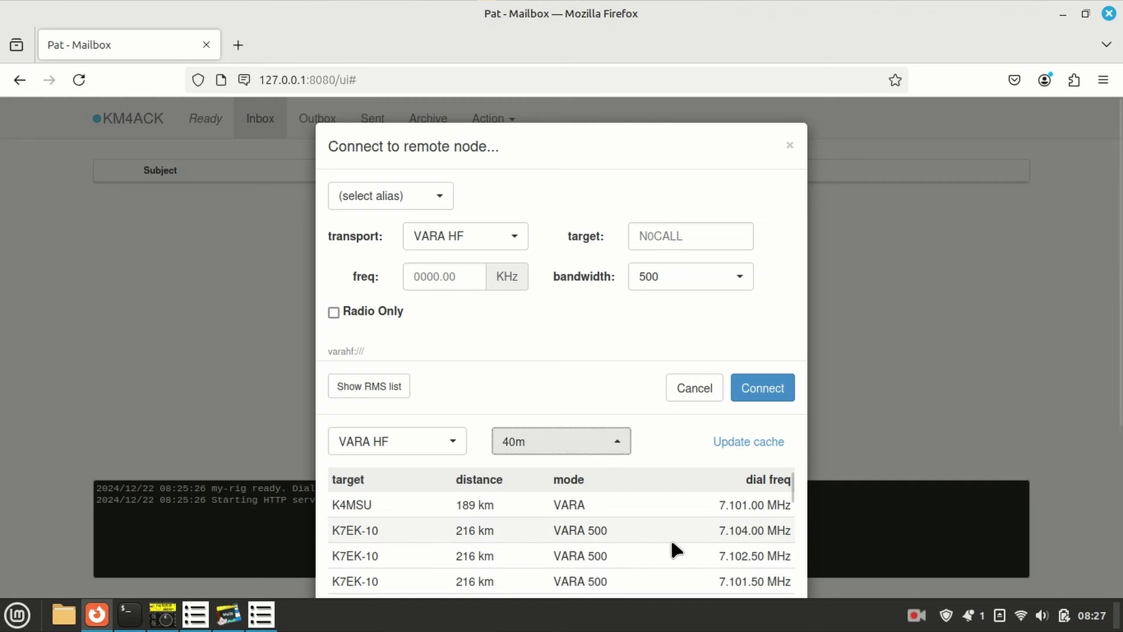
click(356, 505)
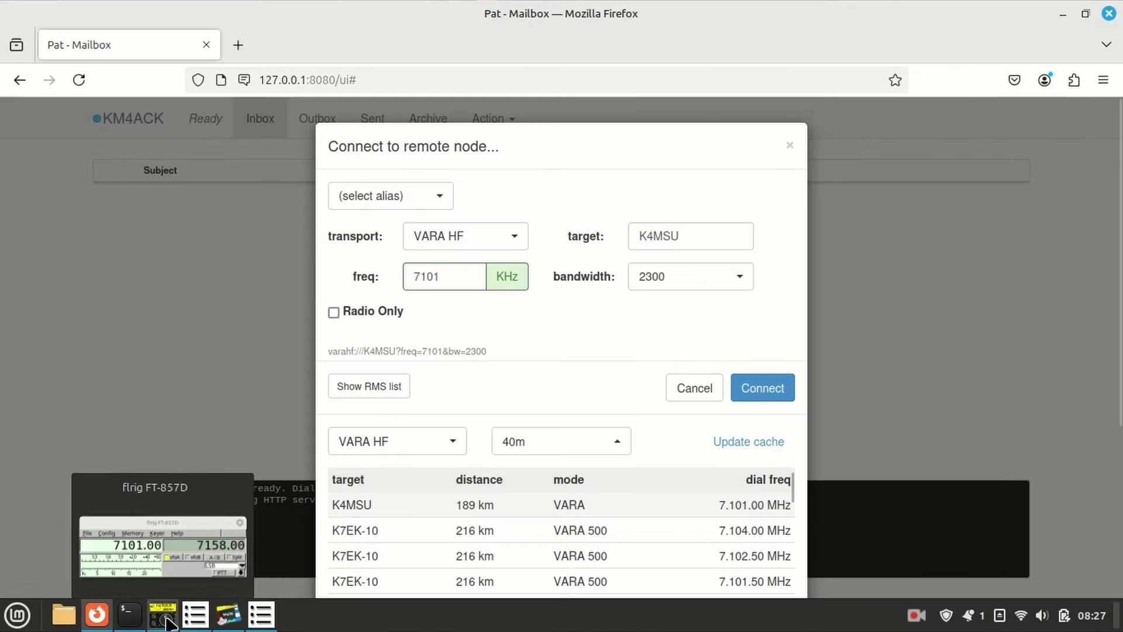
Bring Flrig forward to check the radio's tuned frequency and set its operating mode to DIG.
click(166, 618)
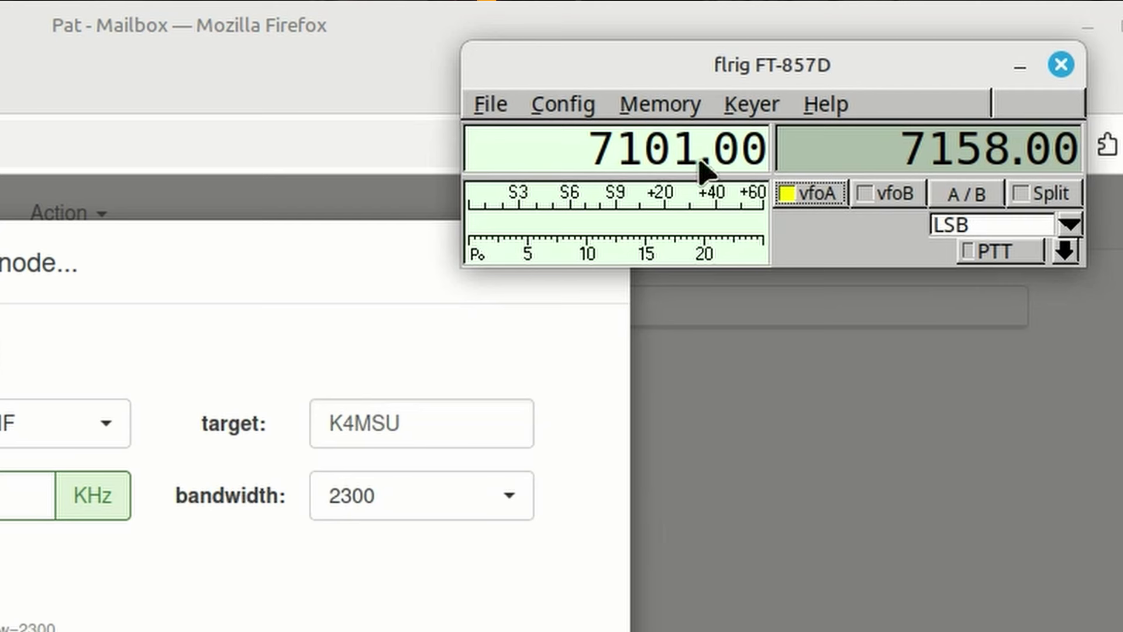
click(1068, 225)
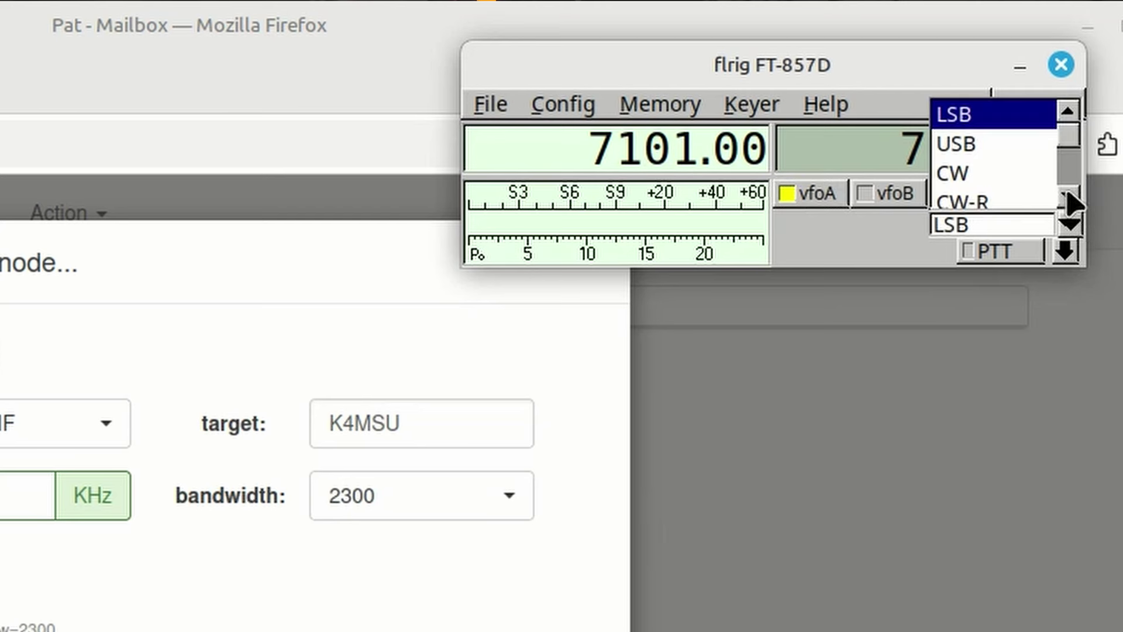
click(1070, 201)
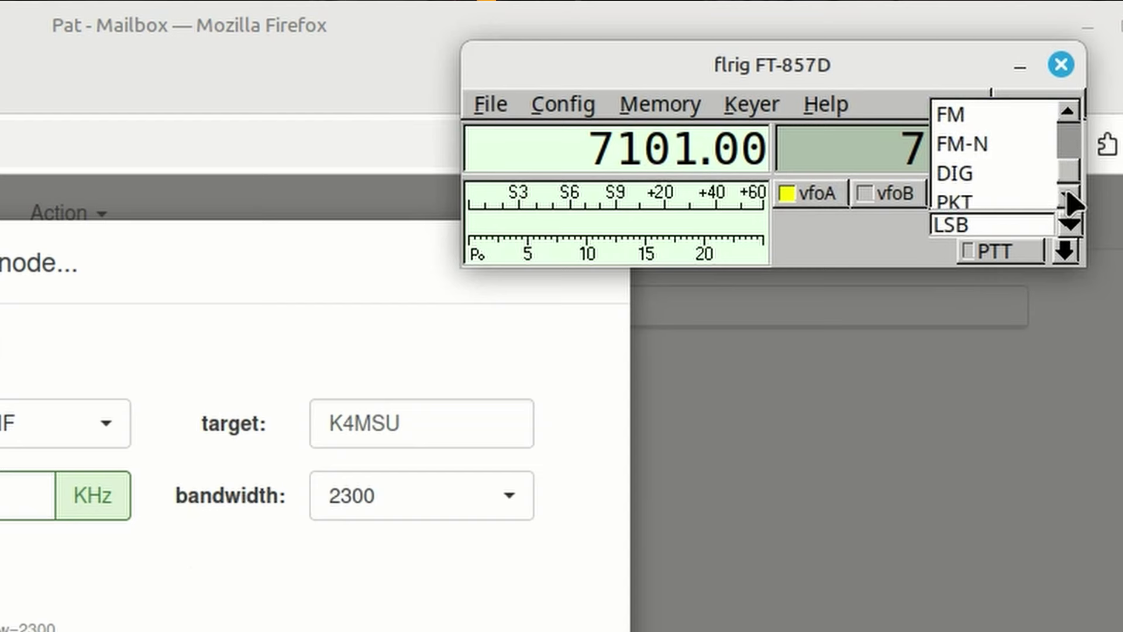
click(966, 172)
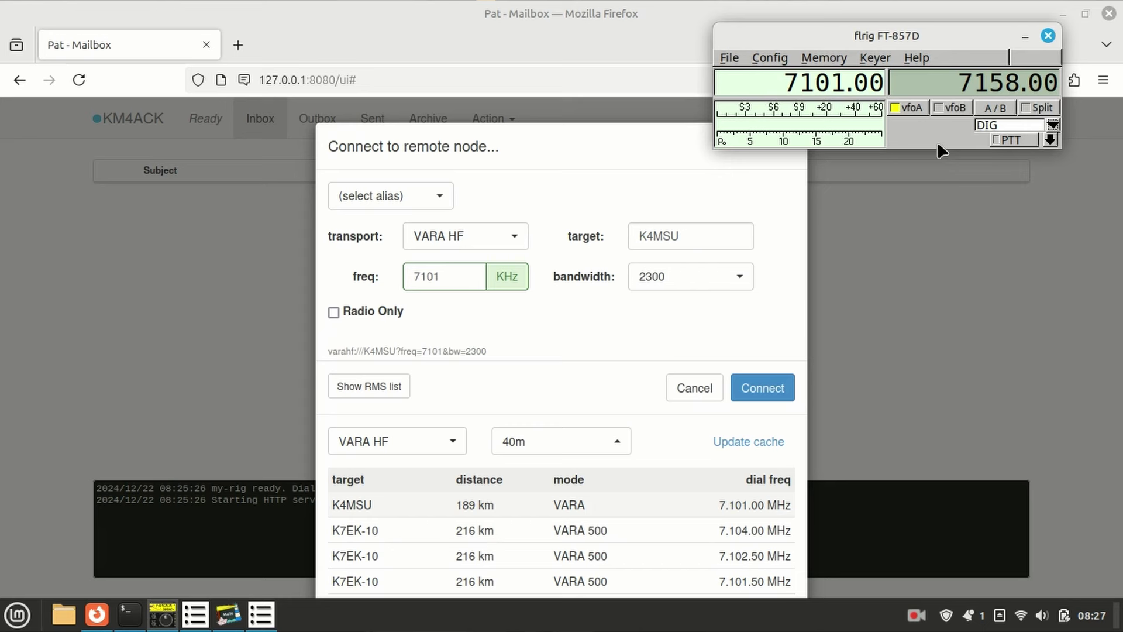
Connect Pat to the K4MSU gateway, then monitor the session in VARA HF and dismiss the Free Trial Version Restriction notice.
click(763, 388)
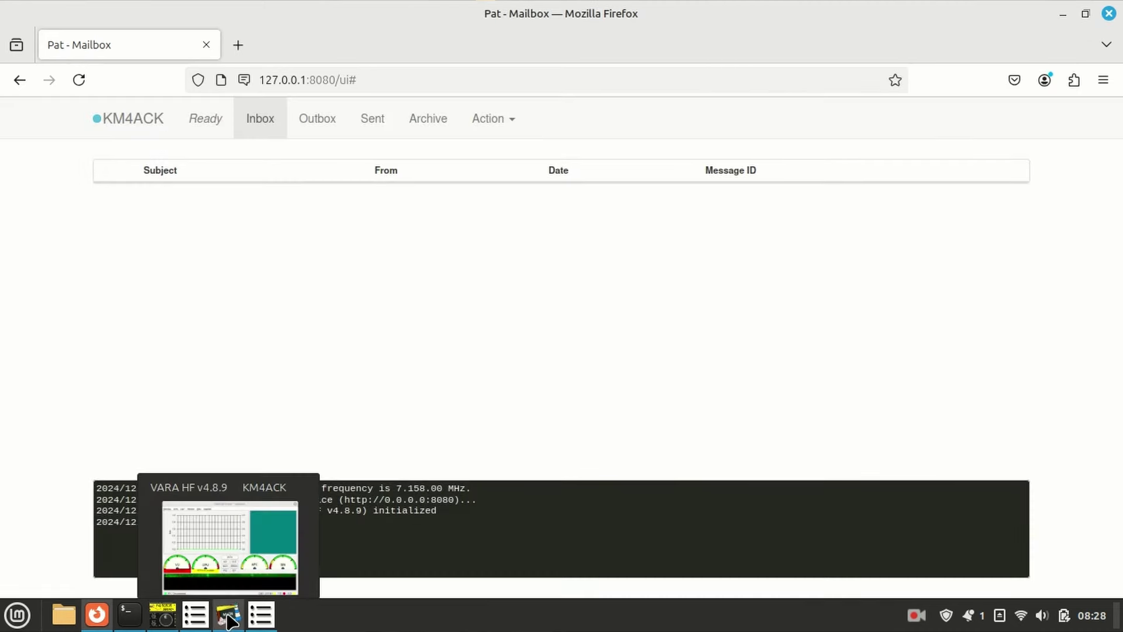
click(229, 619)
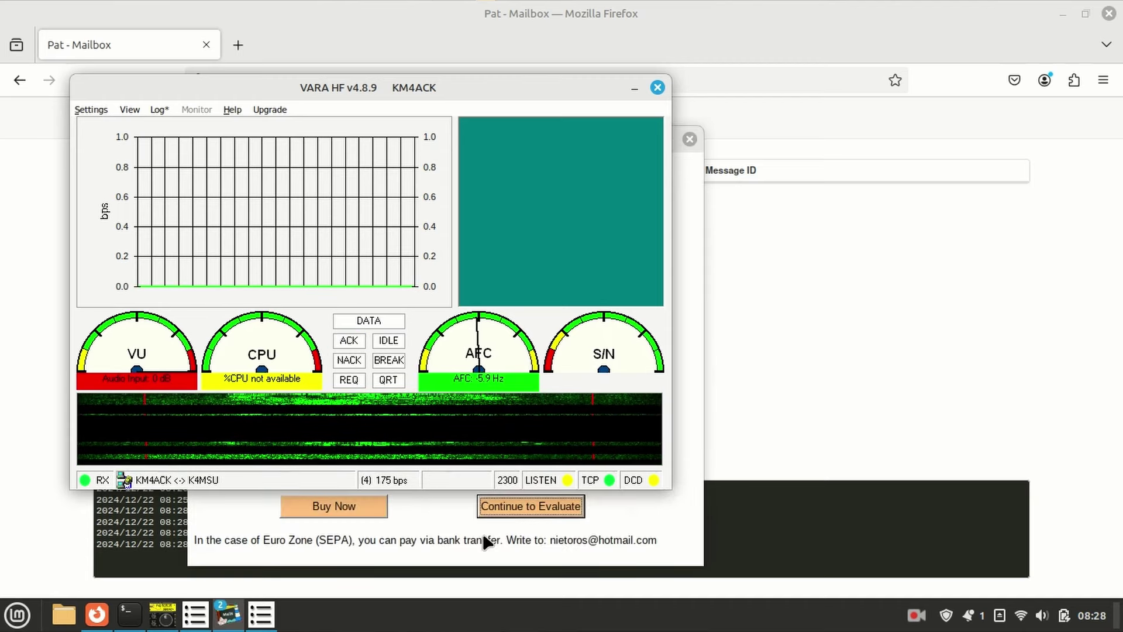
click(684, 507)
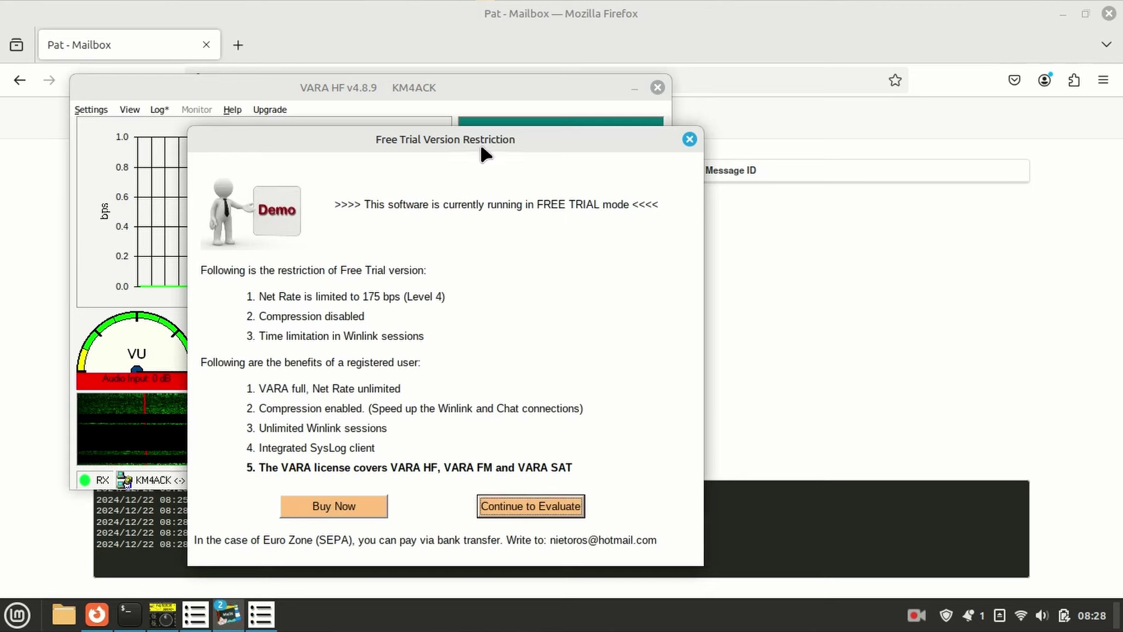
drag(515, 142, 806, 120)
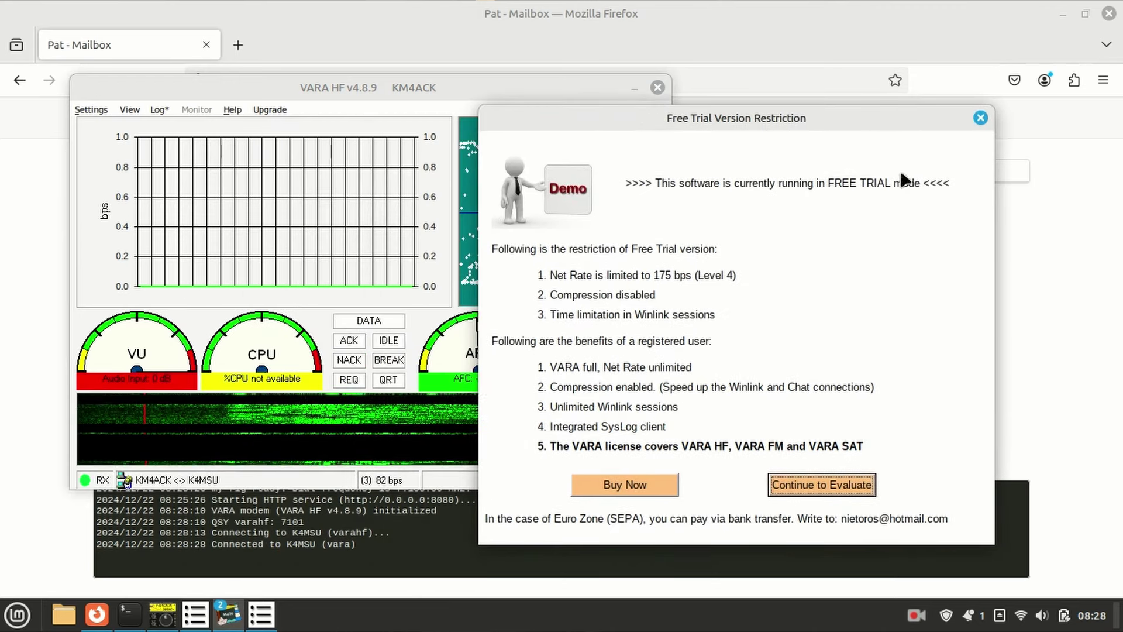
click(981, 119)
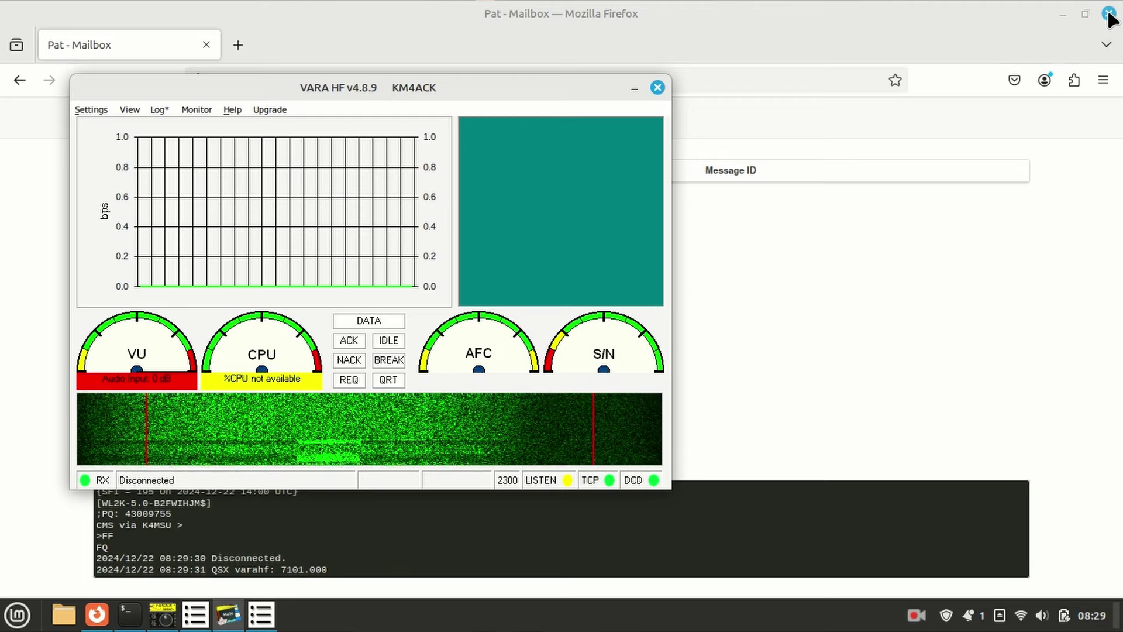
Close the Pat mailbox browser window and stop the running modems through Pat Menu.
click(1109, 14)
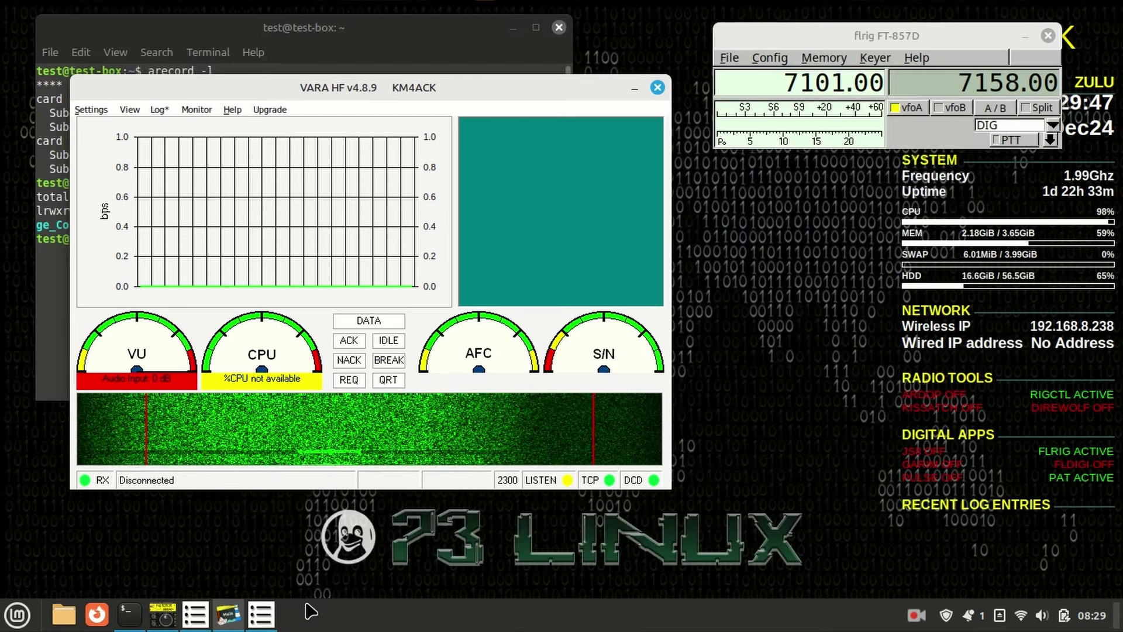
click(261, 614)
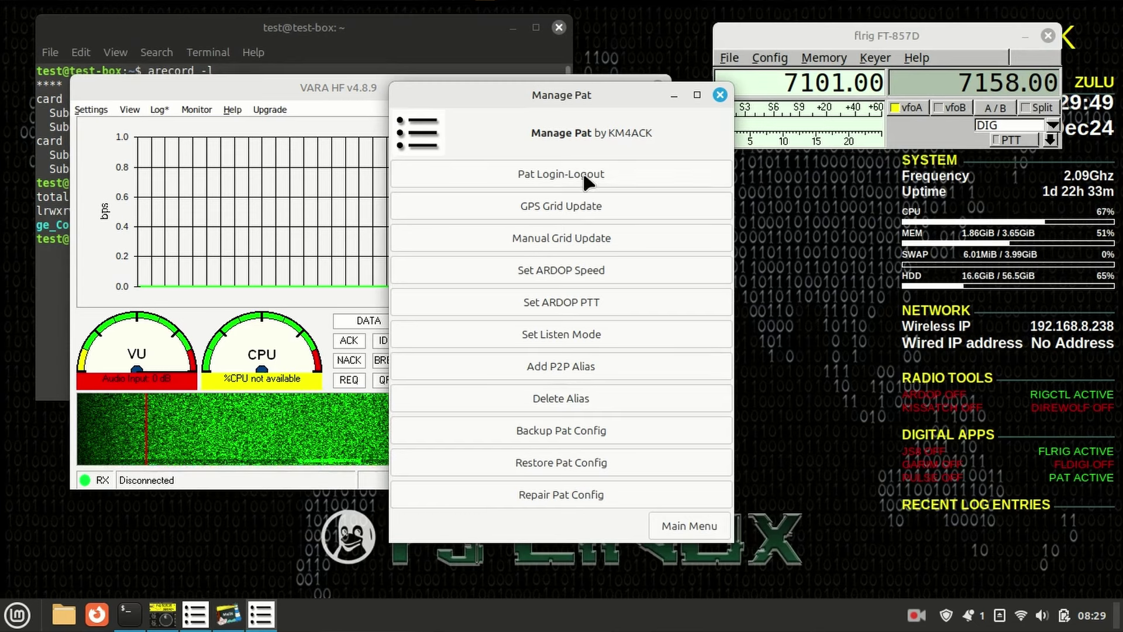
click(684, 529)
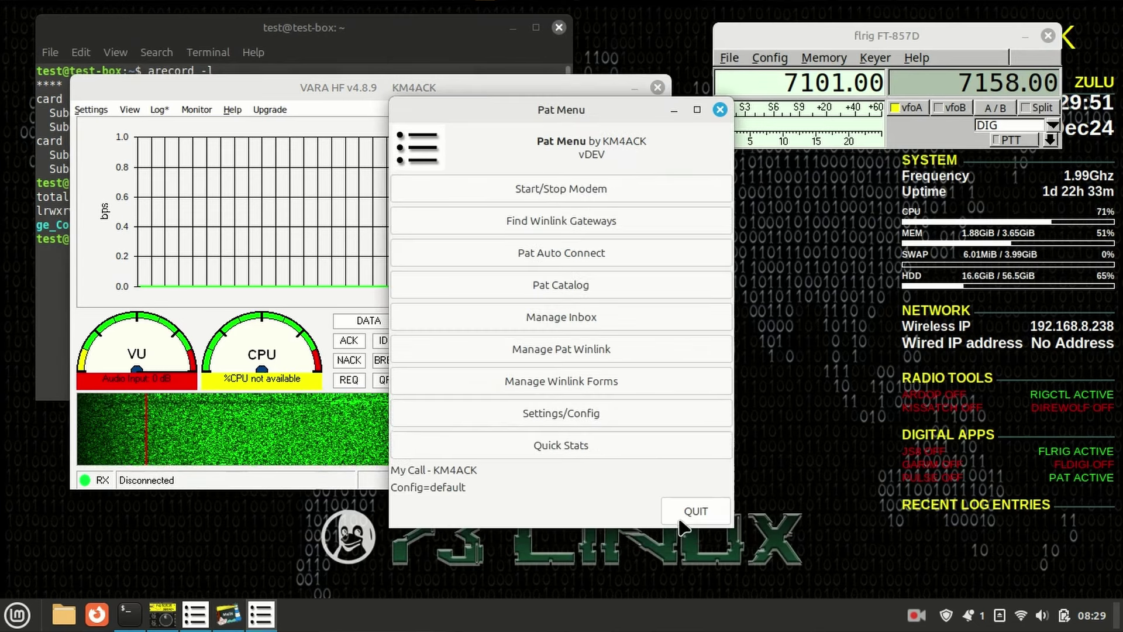
click(545, 183)
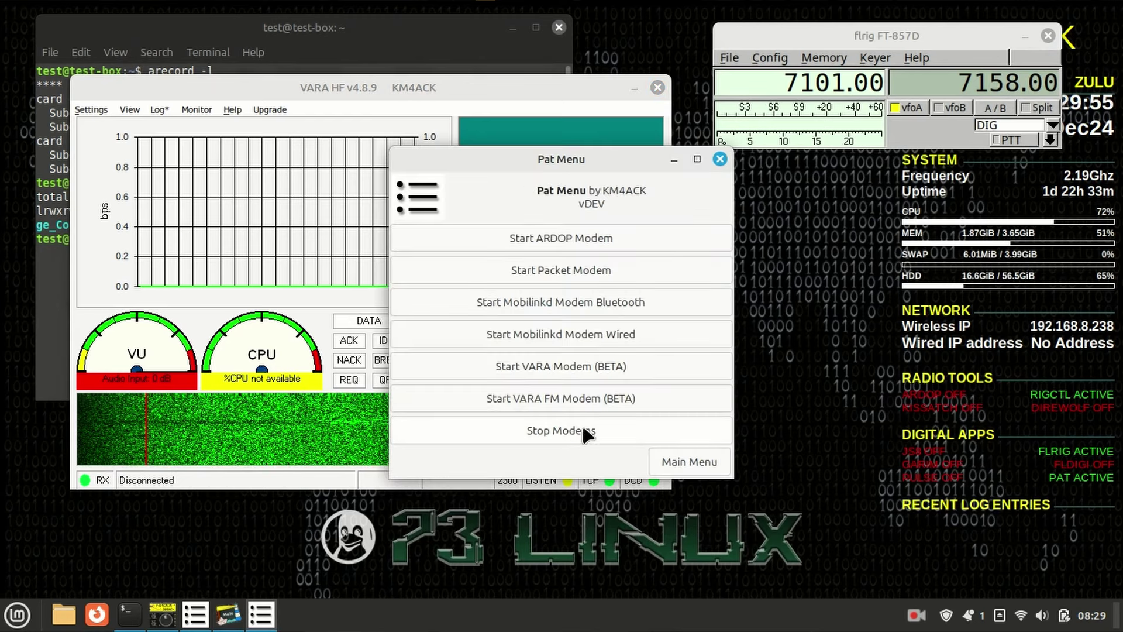
click(557, 433)
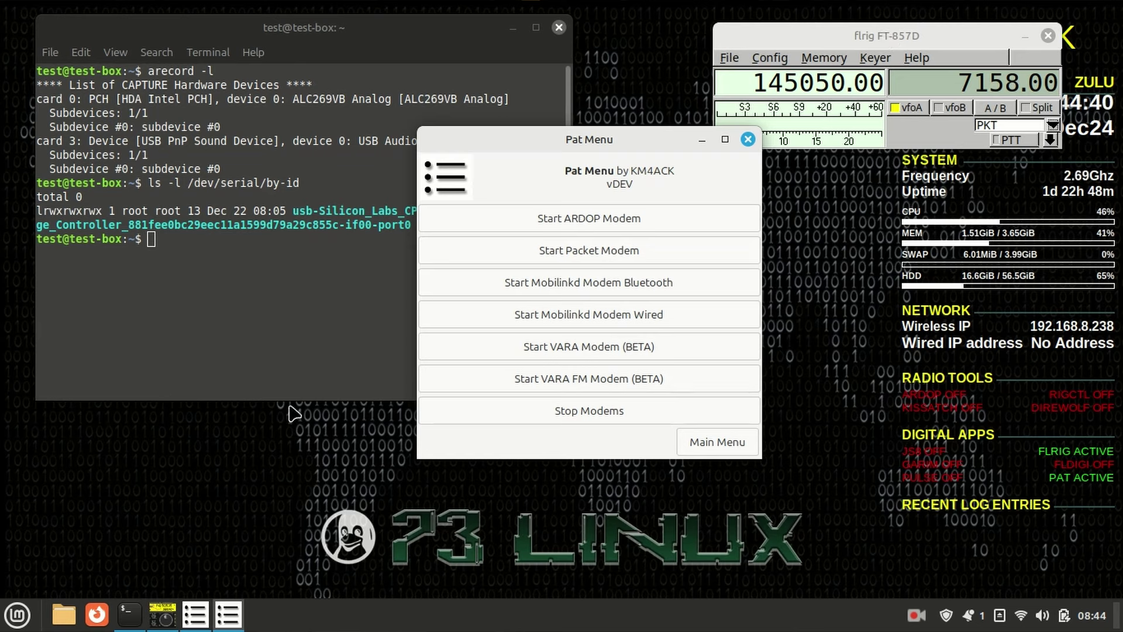
Browse the home folder in the file manager and open direwolf.conf in the text editor.
key(super+e)
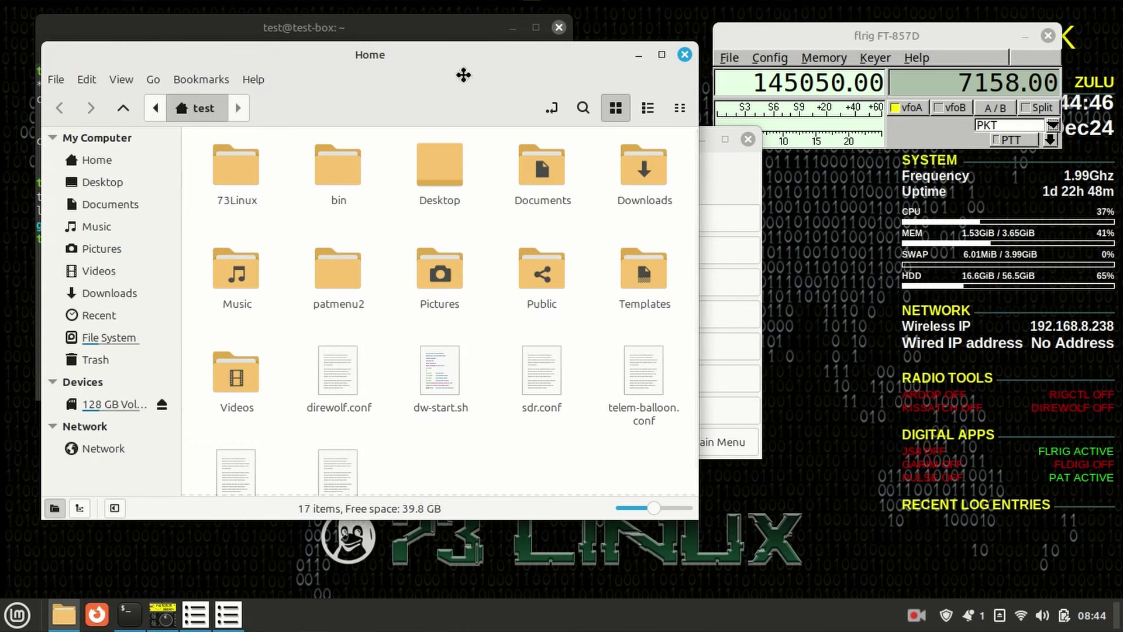
drag(427, 84, 559, 68)
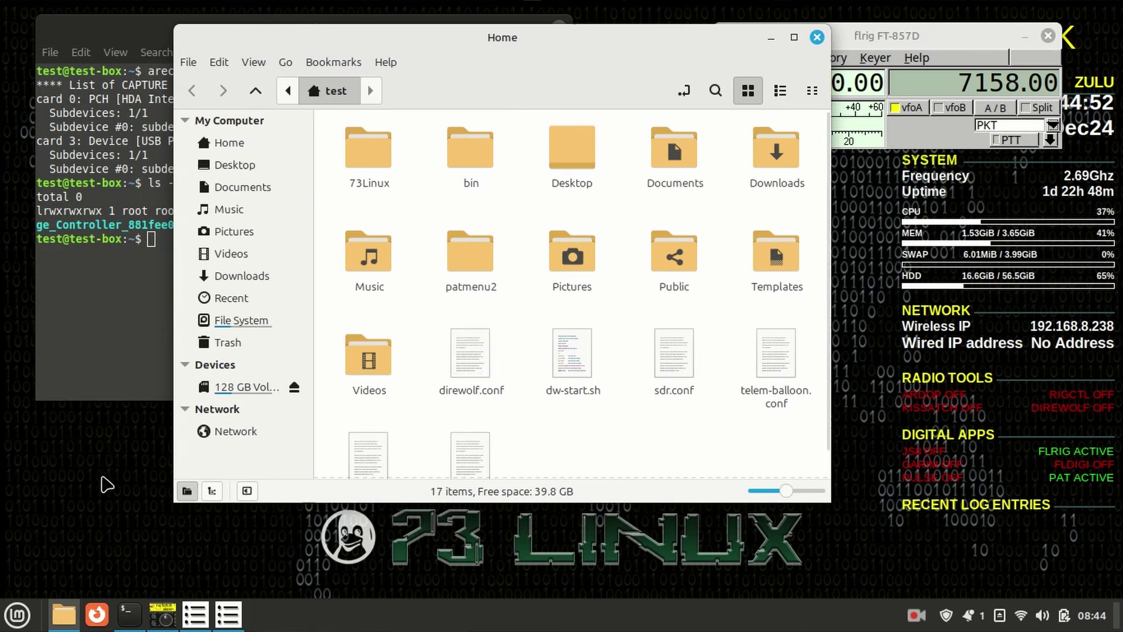
double_click(464, 347)
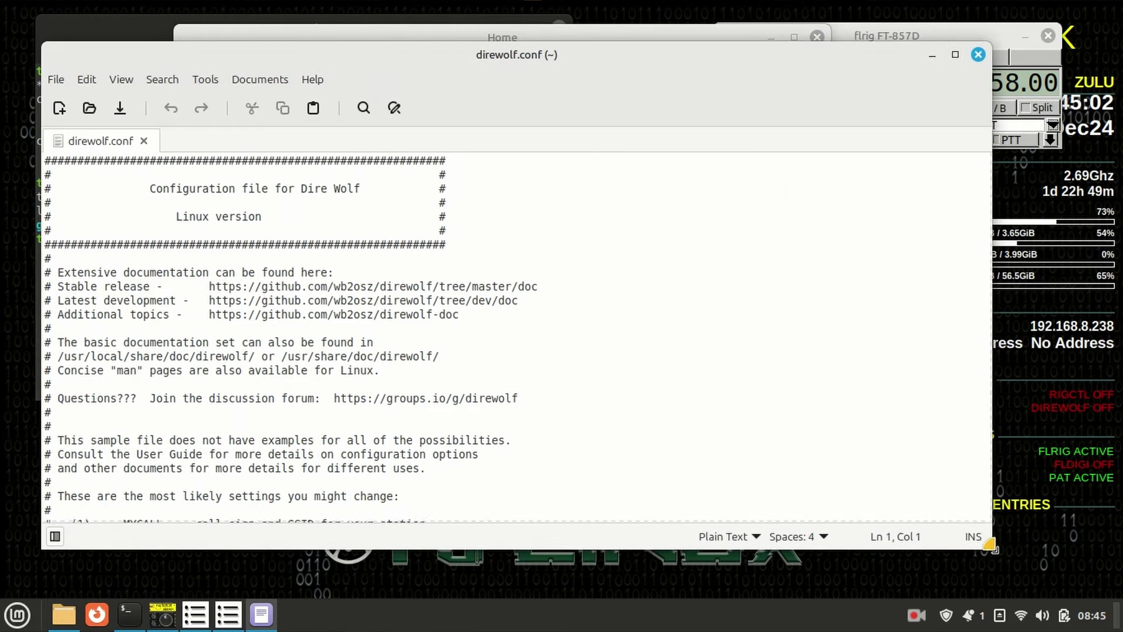
Display line numbers and turn off word wrap in the text editor's preferences.
click(117, 79)
mouse_move(86, 80)
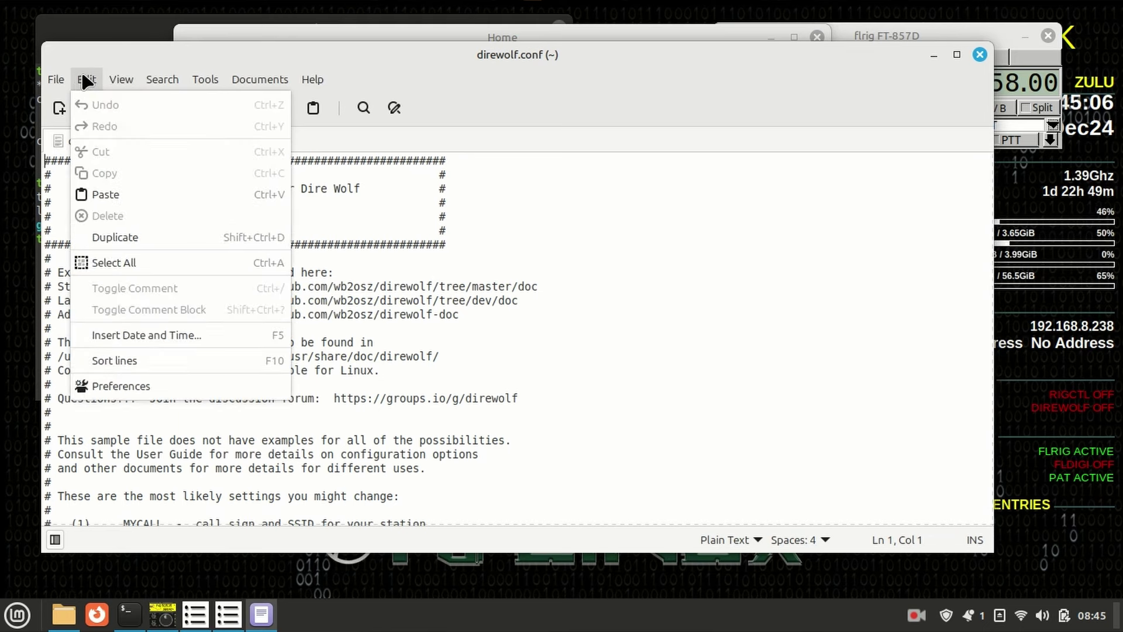
click(124, 385)
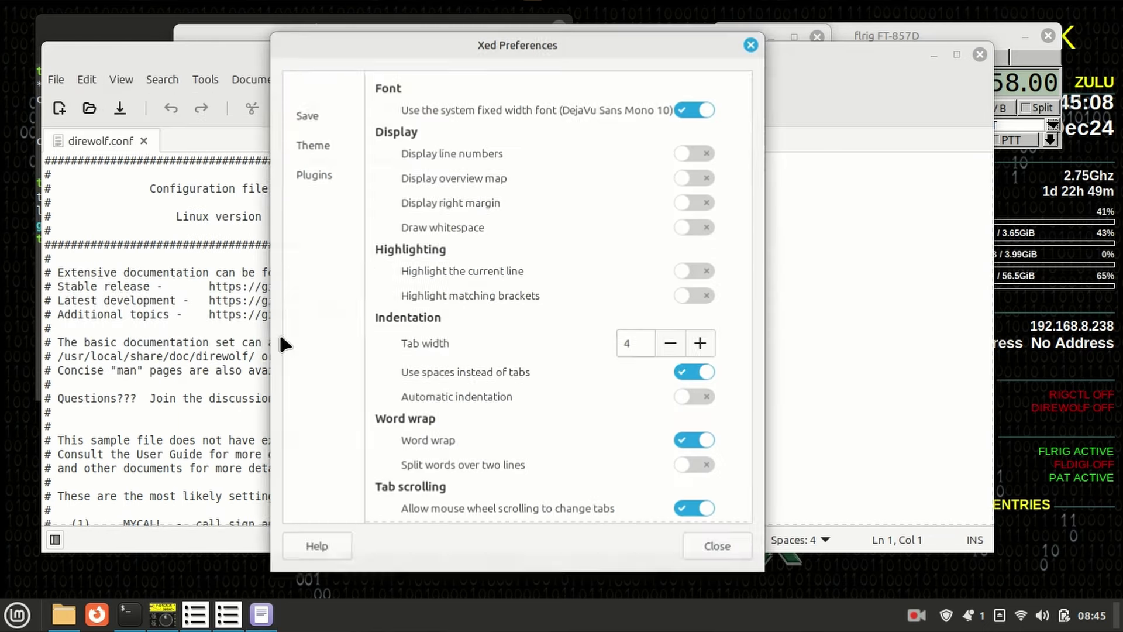
click(693, 152)
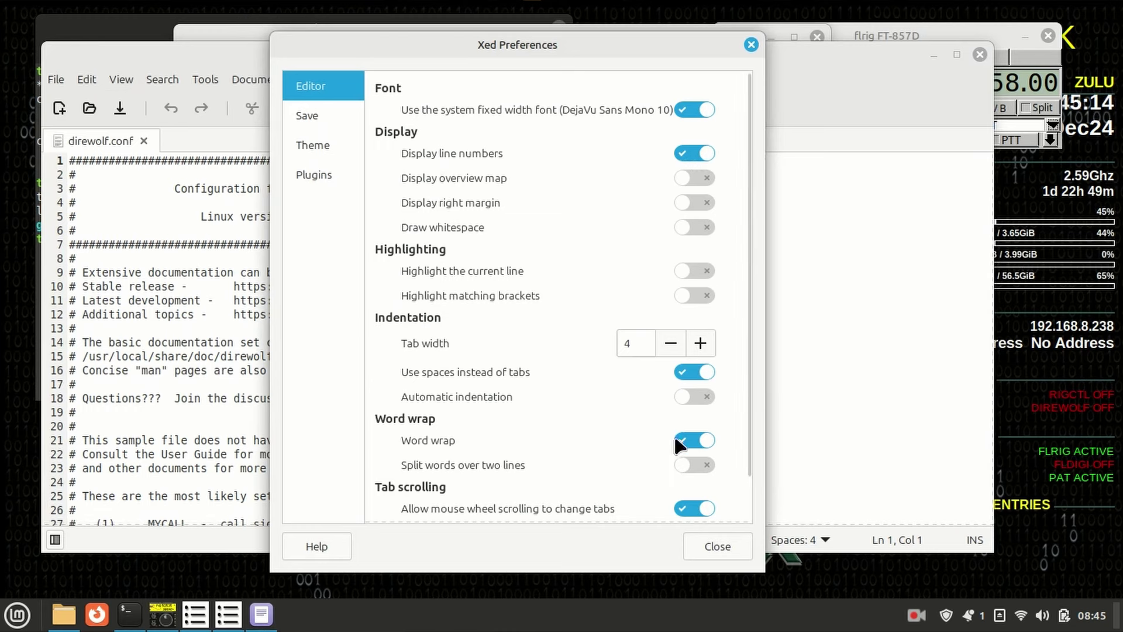
click(717, 541)
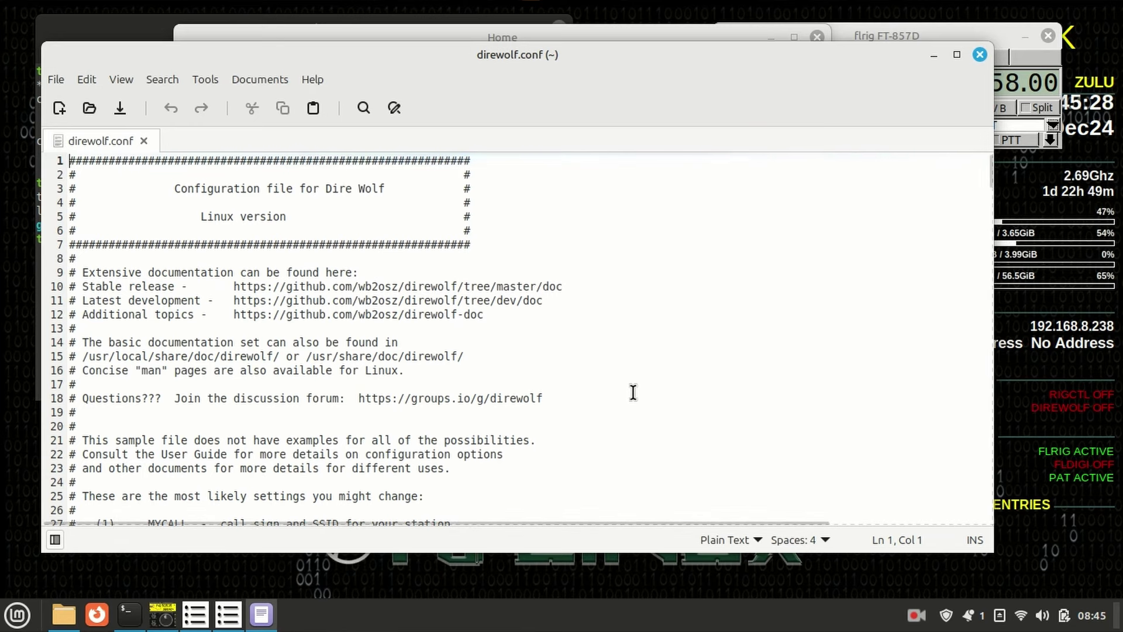
Examine the ADEVICE line under First Audio Device Properties in direwolf.conf against the USB sound card and device numbers in the terminal.
scroll(634, 392, down, 3)
scroll(632, 392, down, 10)
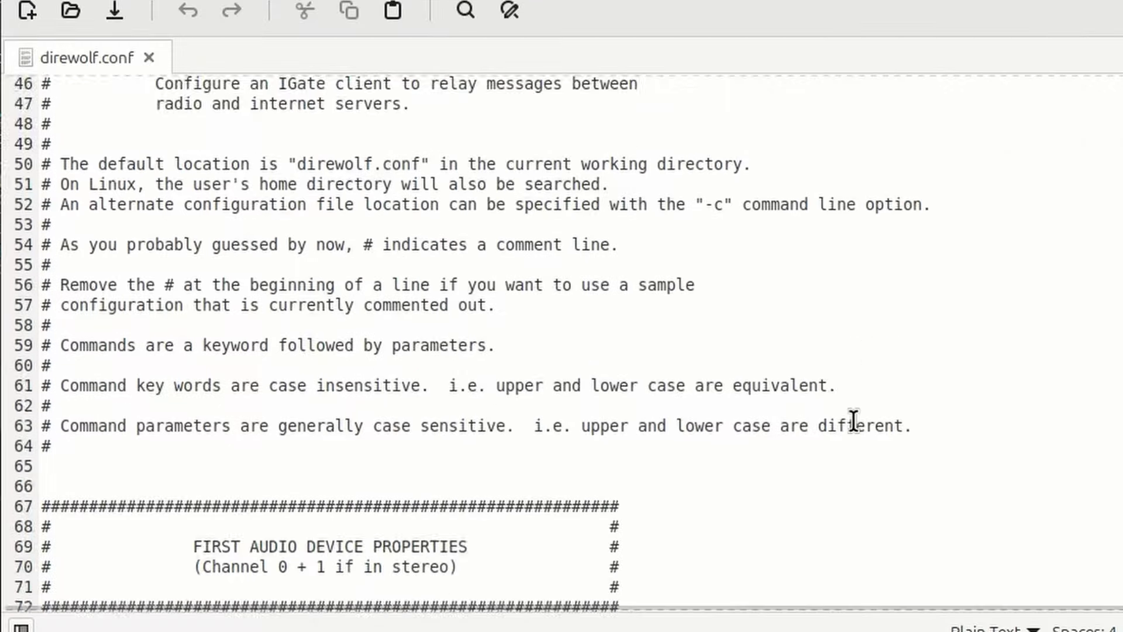
scroll(854, 421, down, 9)
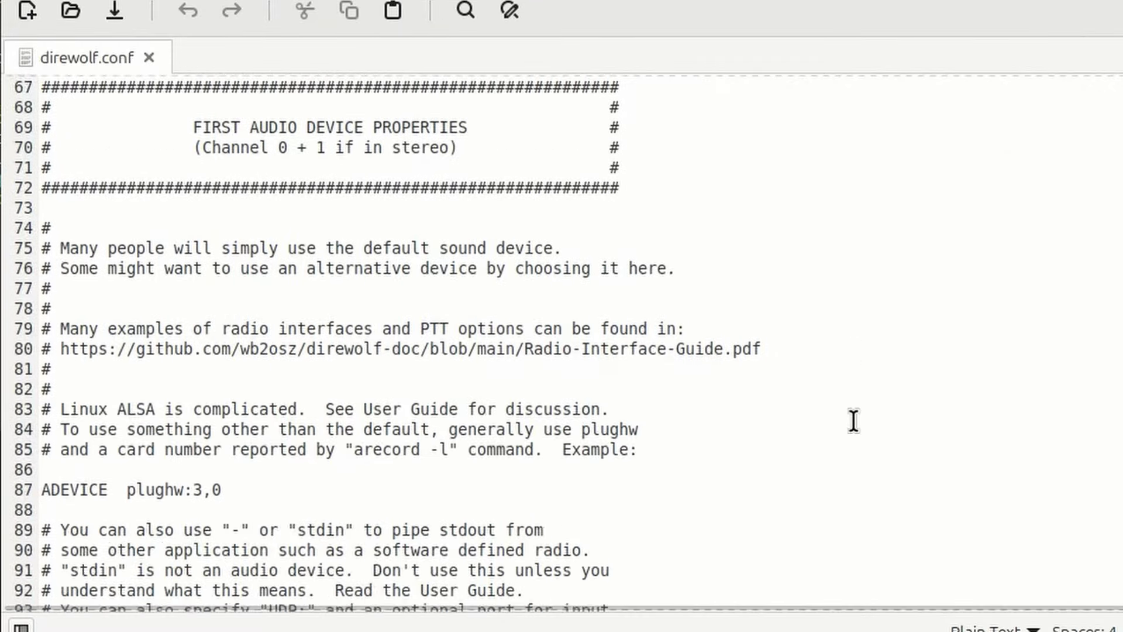
scroll(854, 421, down, 1)
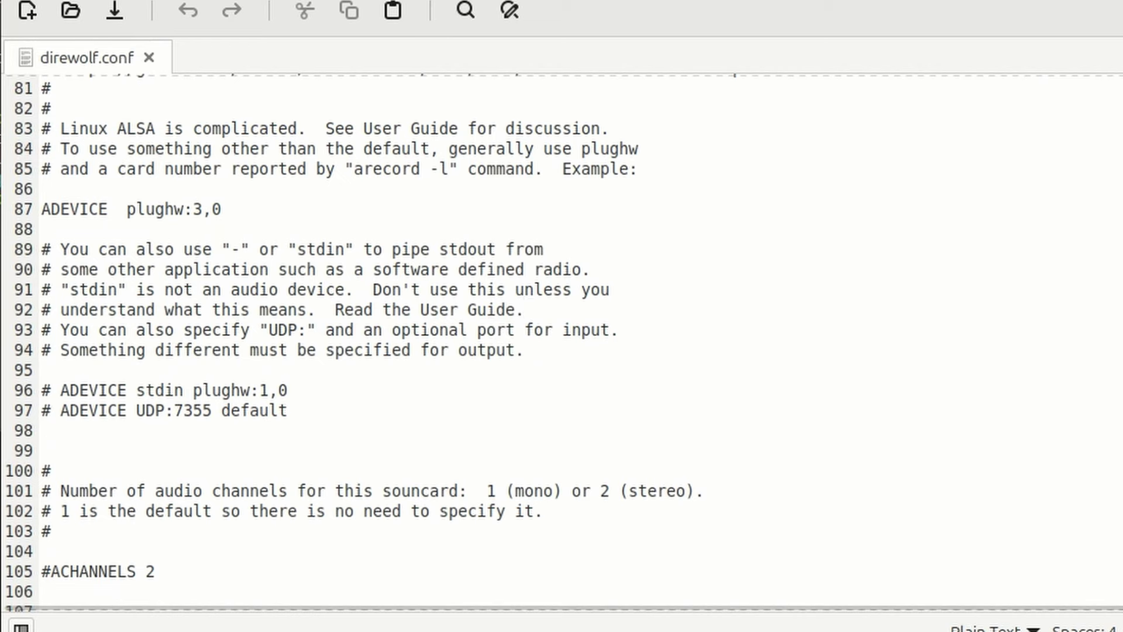
drag(543, 0, 627, 7)
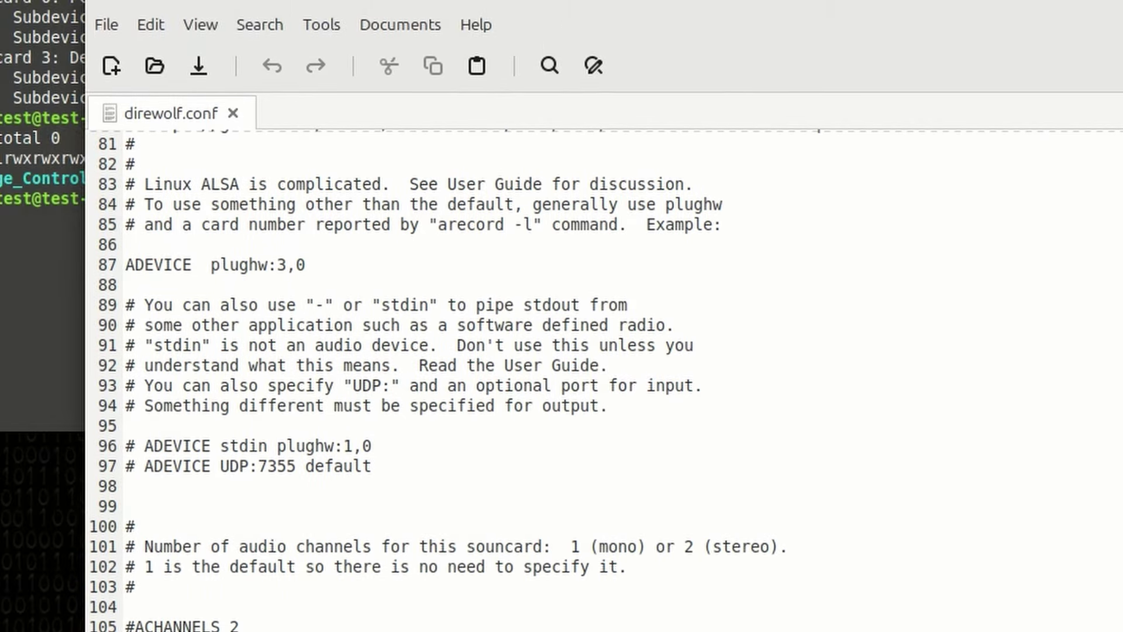
key(alt+Tab)
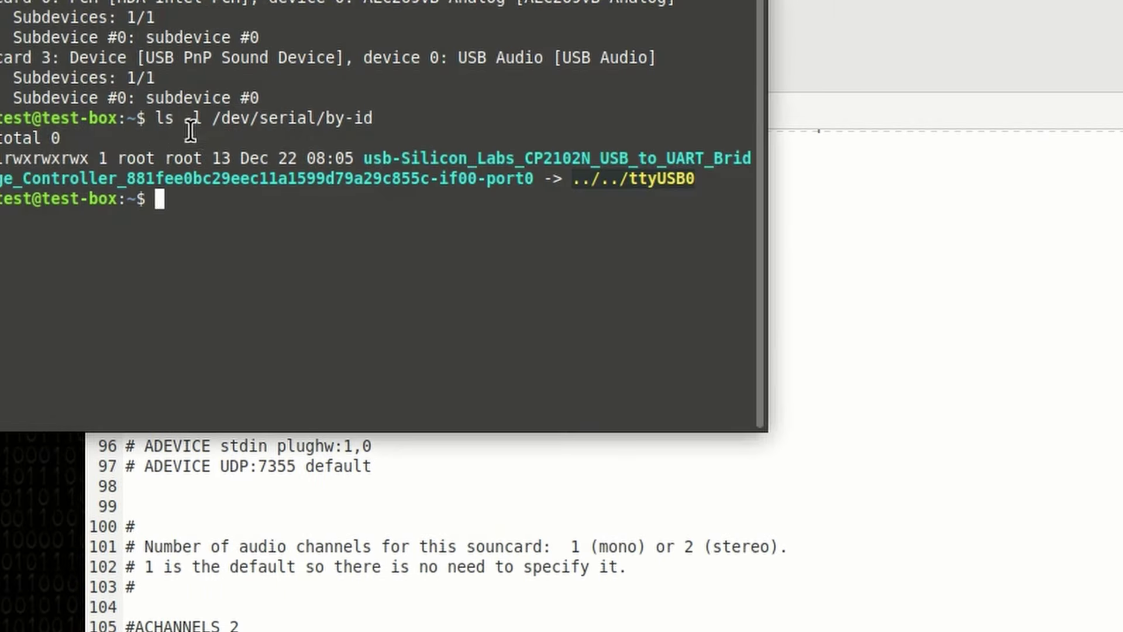
drag(3, 57, 72, 57)
drag(363, 57, 436, 56)
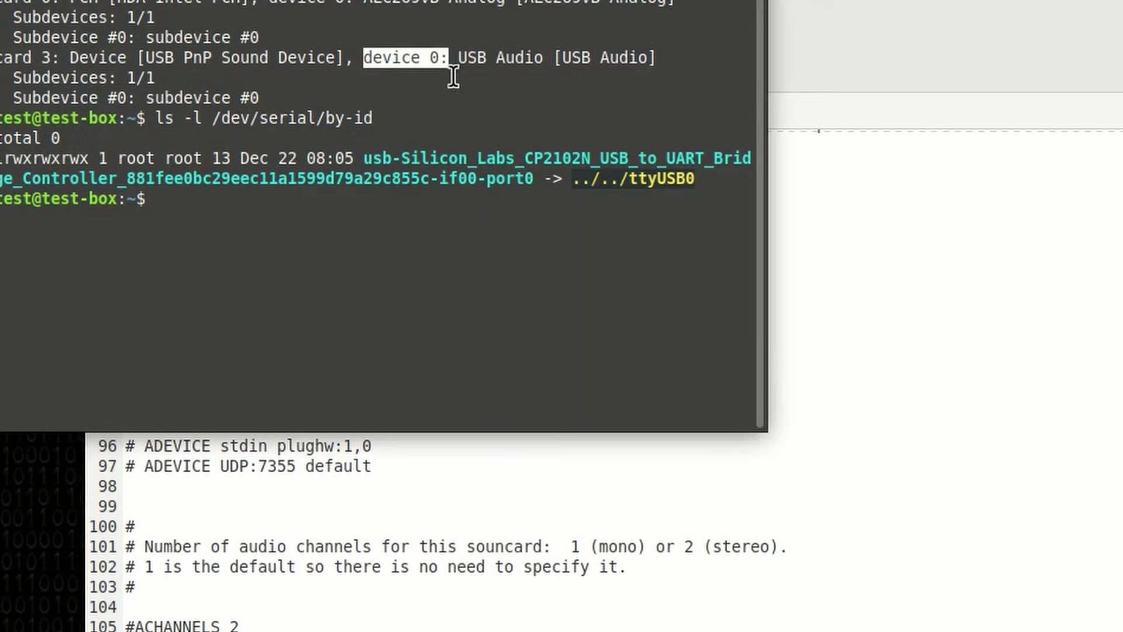
click(880, 12)
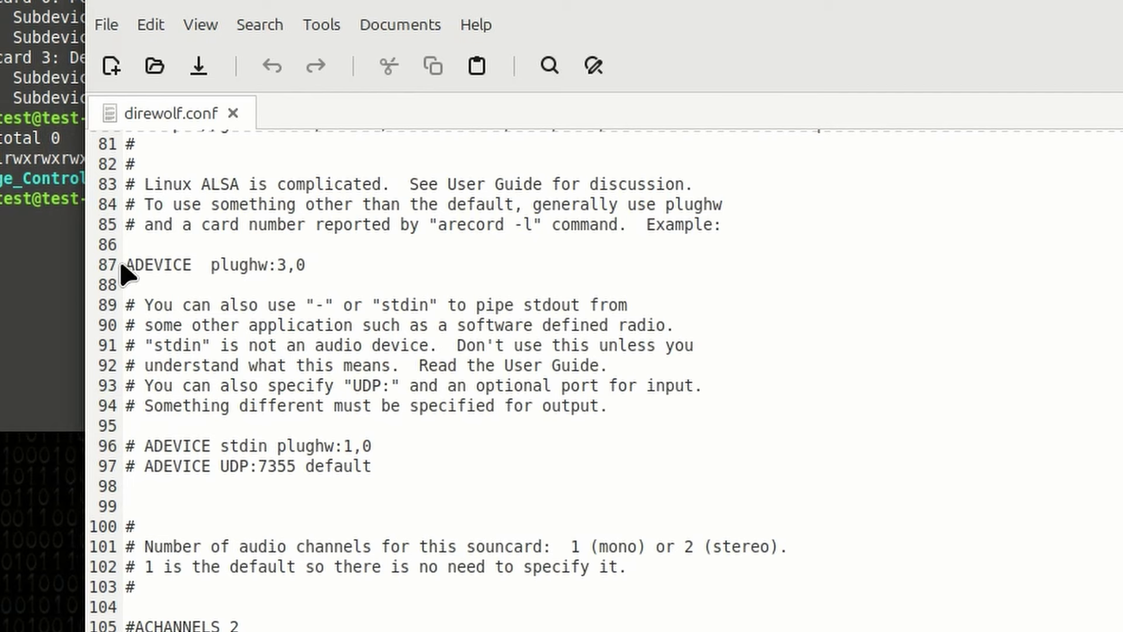
drag(126, 264, 317, 265)
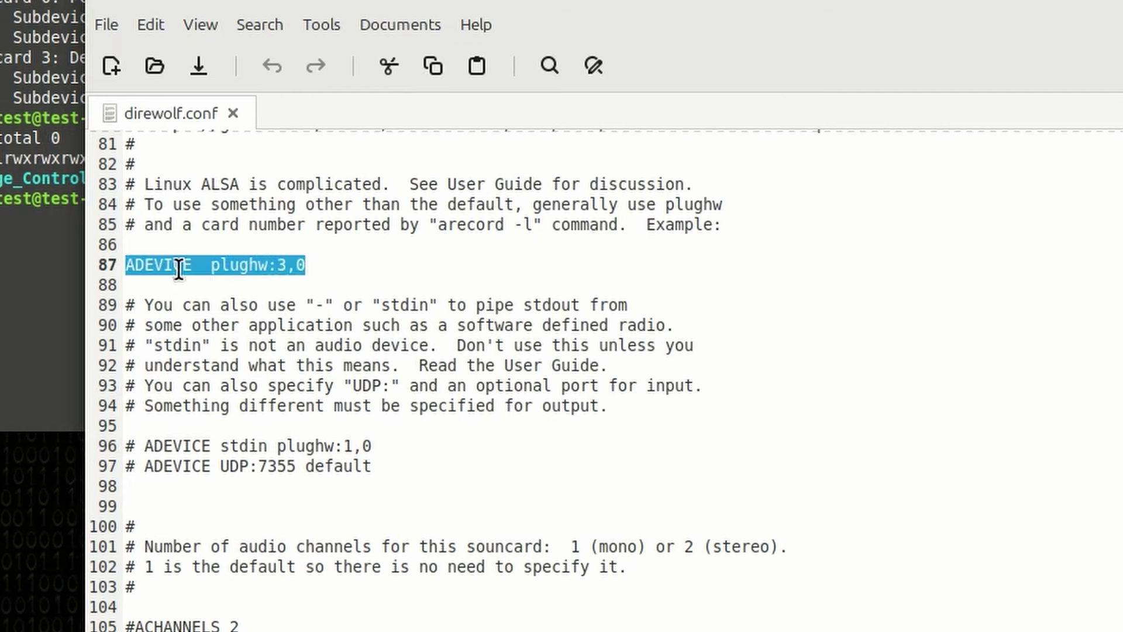
click(292, 263)
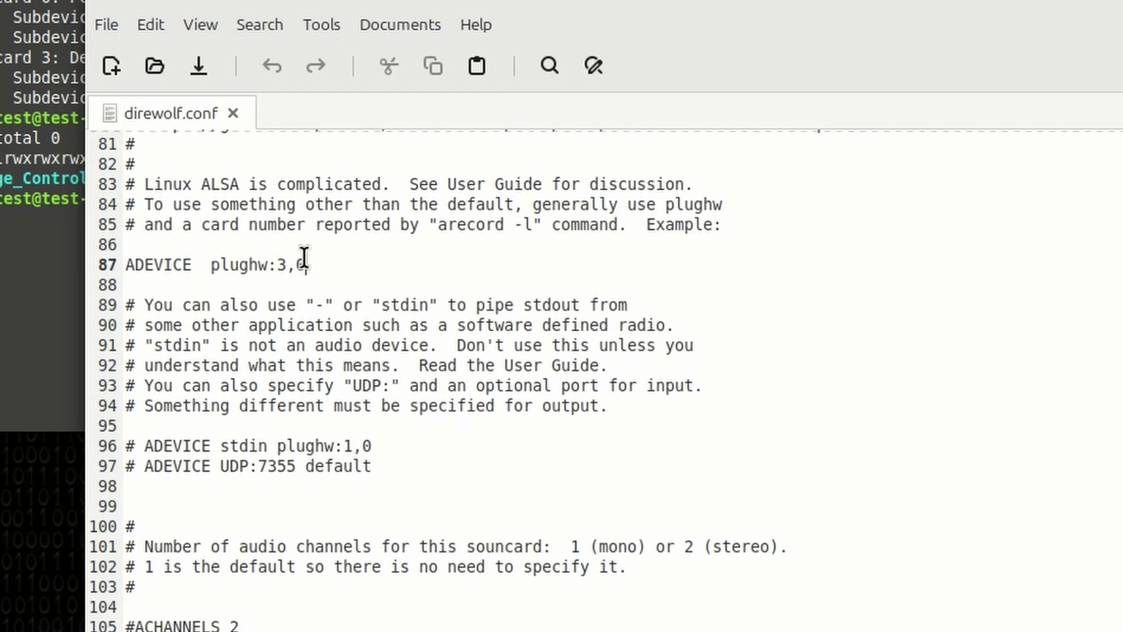
Review the audio channel, station identifier and modem speed settings in direwolf.conf, down to the serial PTT lines.
key(alt+Tab)
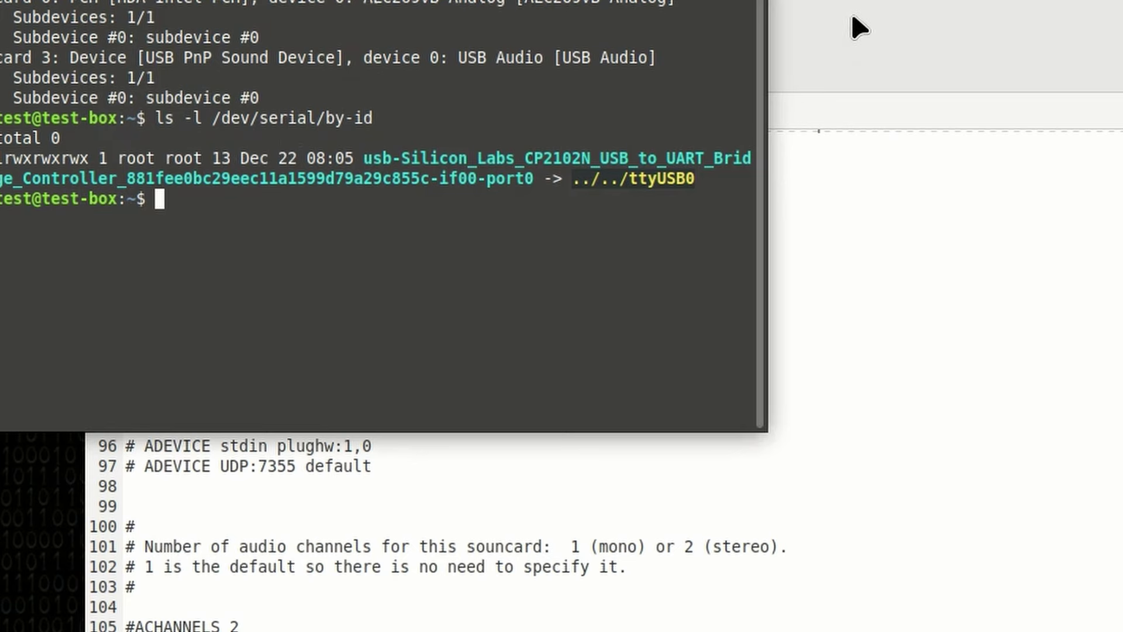
click(859, 26)
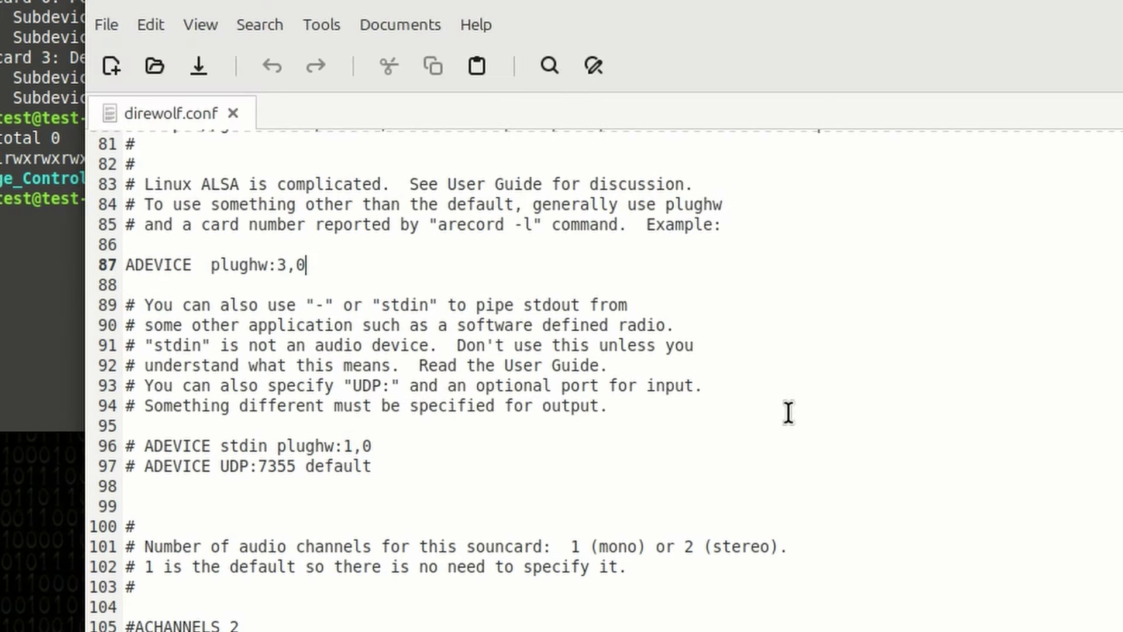
scroll(784, 419, down, 9)
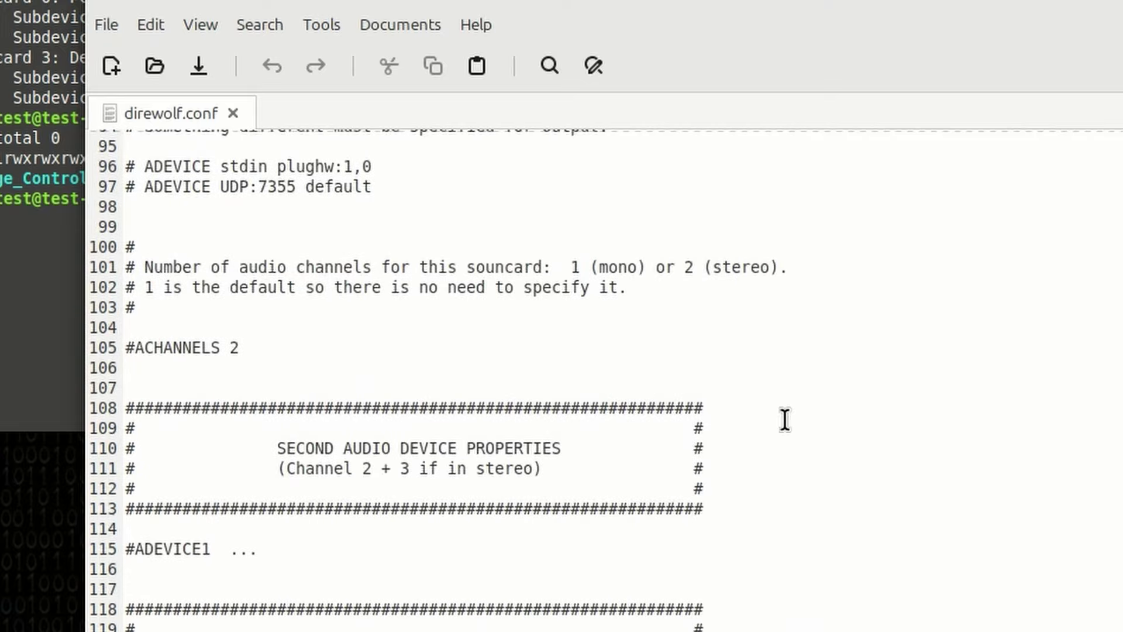
scroll(785, 419, down, 12)
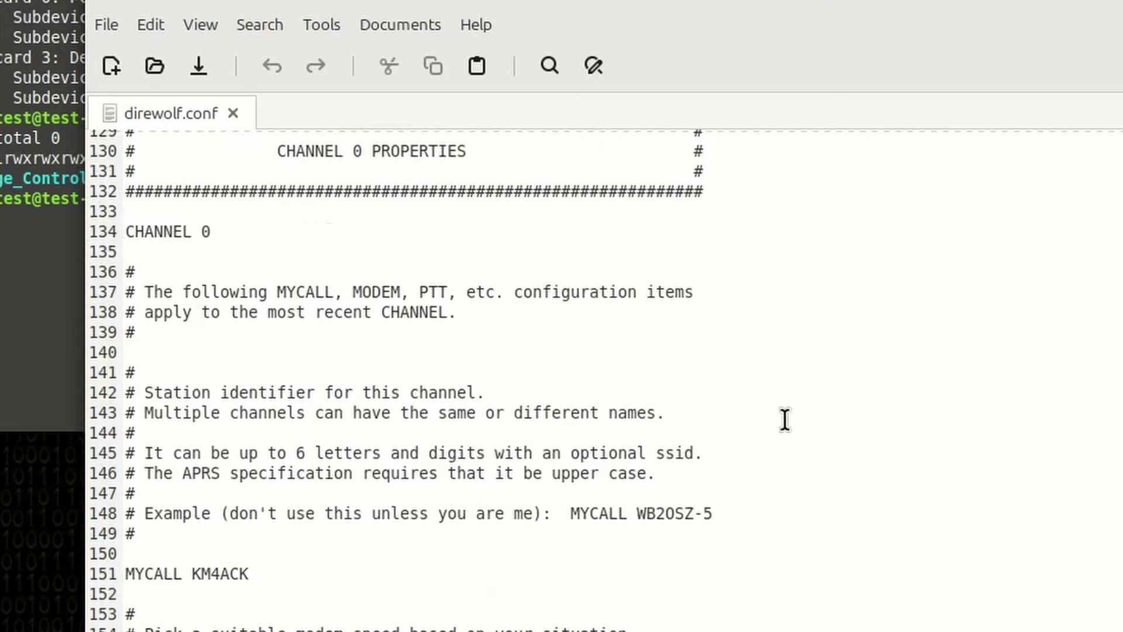
scroll(784, 419, down, 4)
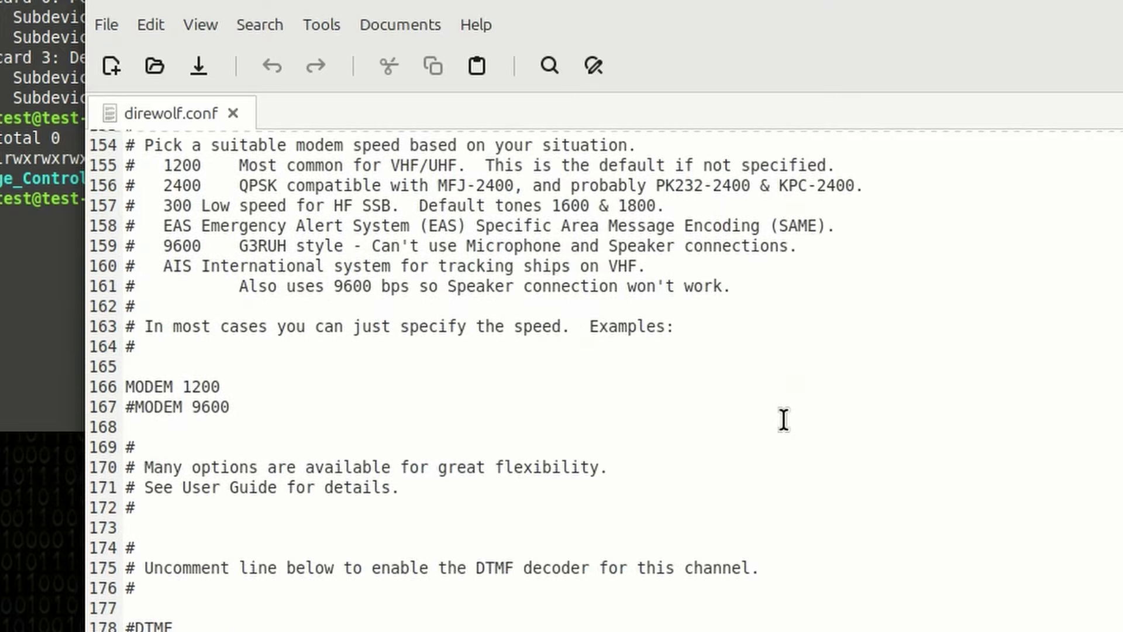
scroll(785, 420, down, 3)
scroll(784, 419, down, 4)
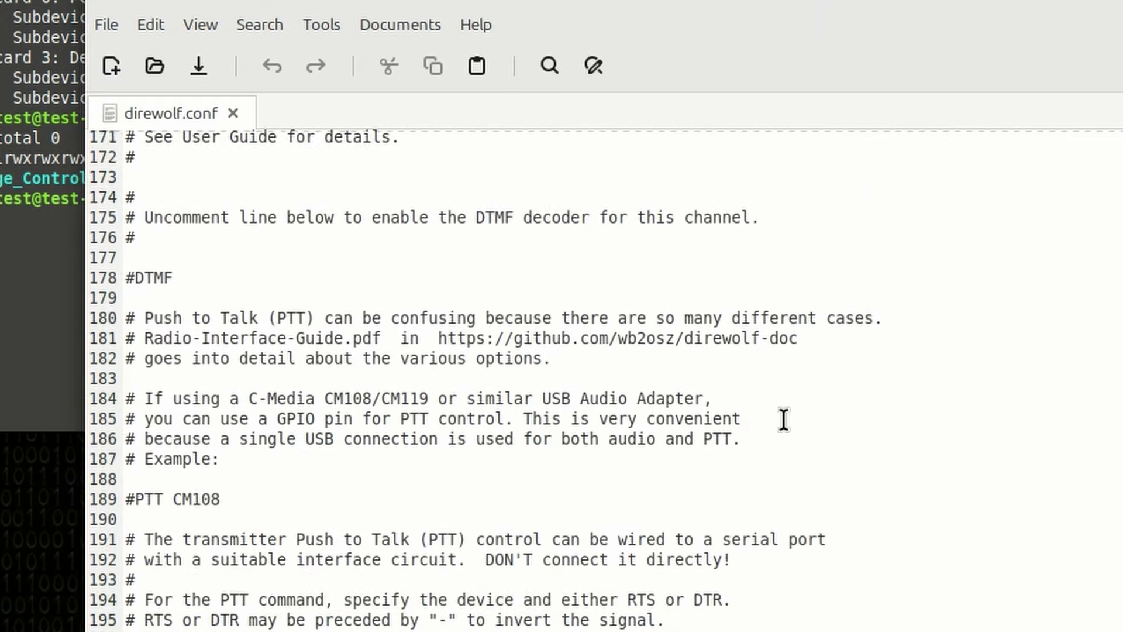
scroll(784, 419, up, 3)
scroll(784, 419, down, 6)
scroll(784, 419, down, 4)
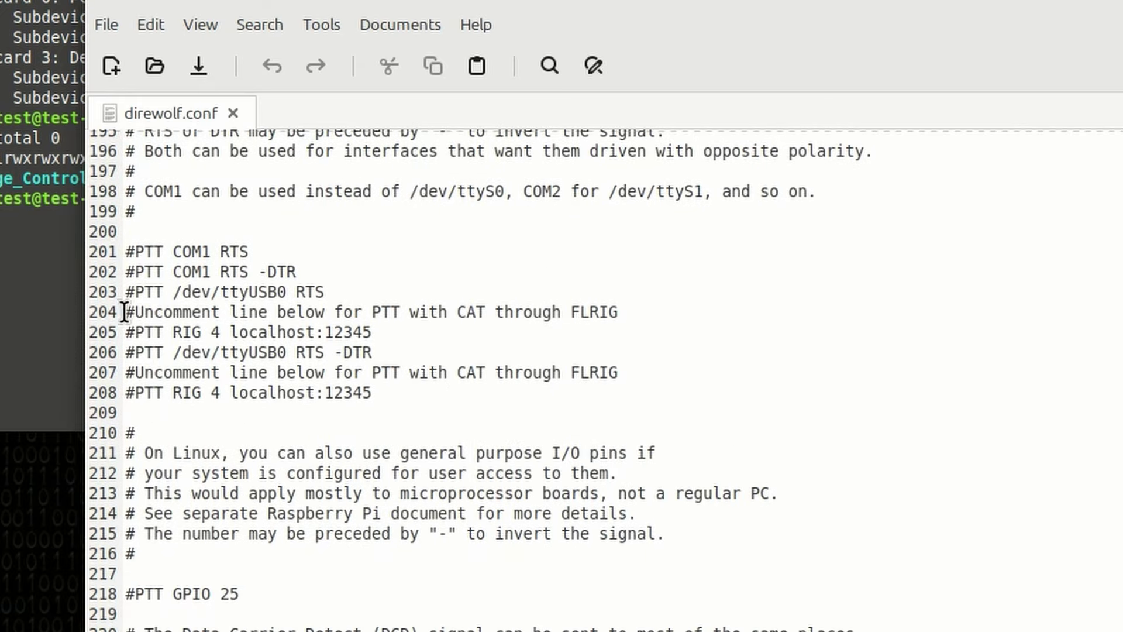
Uncomment the first "PTT RIG 4 localhost:12345" line, on line 205 under the FLRIG CAT note, and save direwolf.conf.
drag(126, 313, 616, 314)
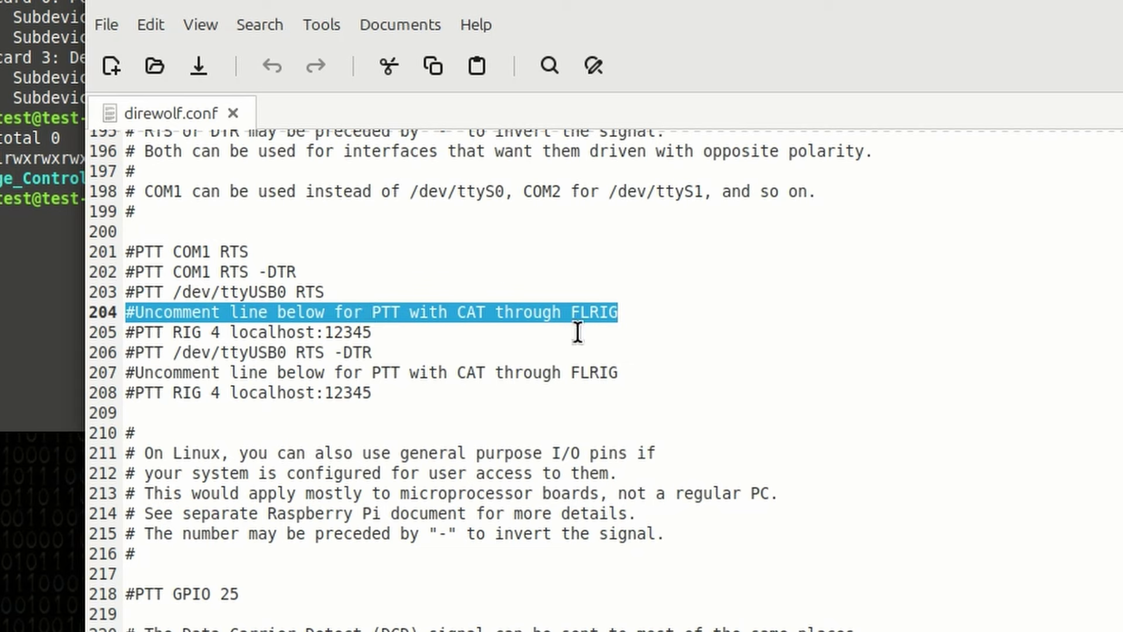
click(133, 330)
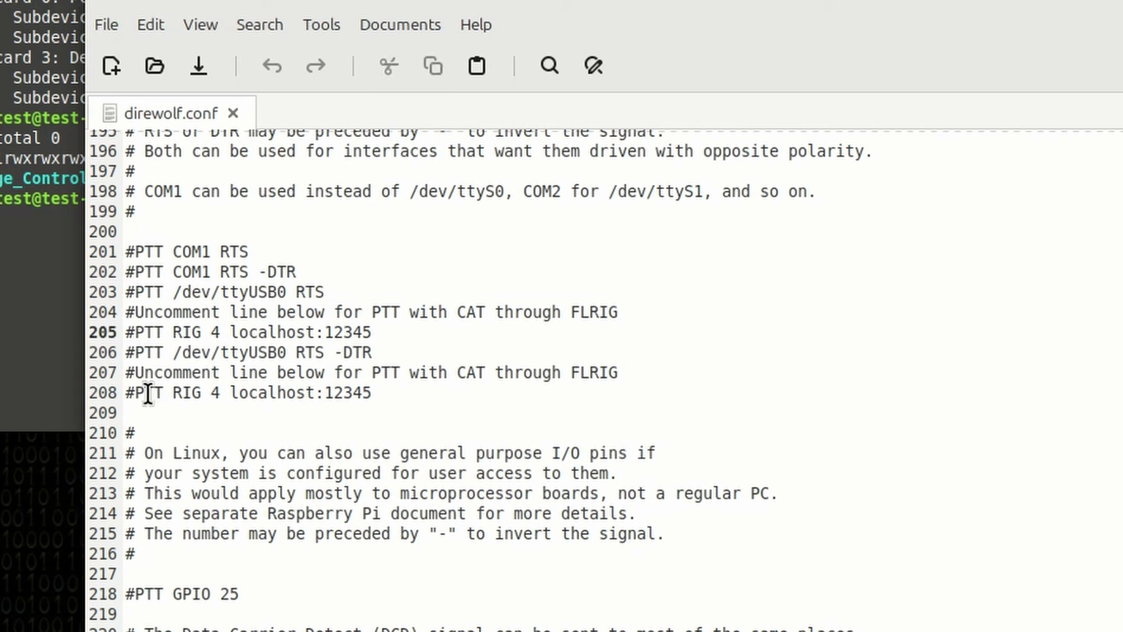
key(BackSpace)
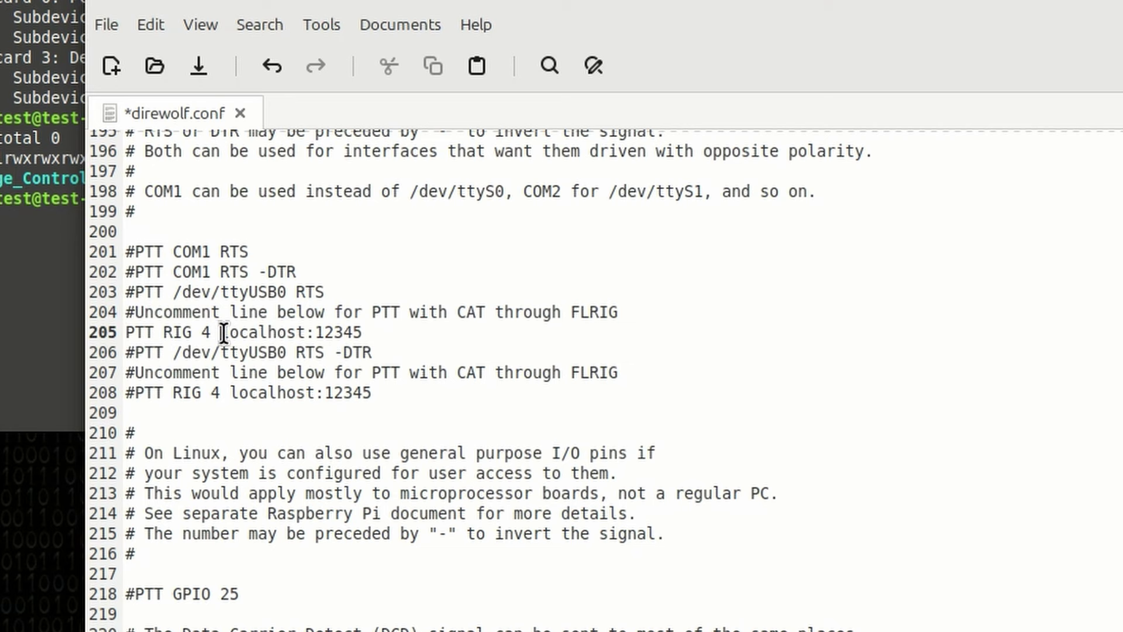
drag(222, 332, 305, 332)
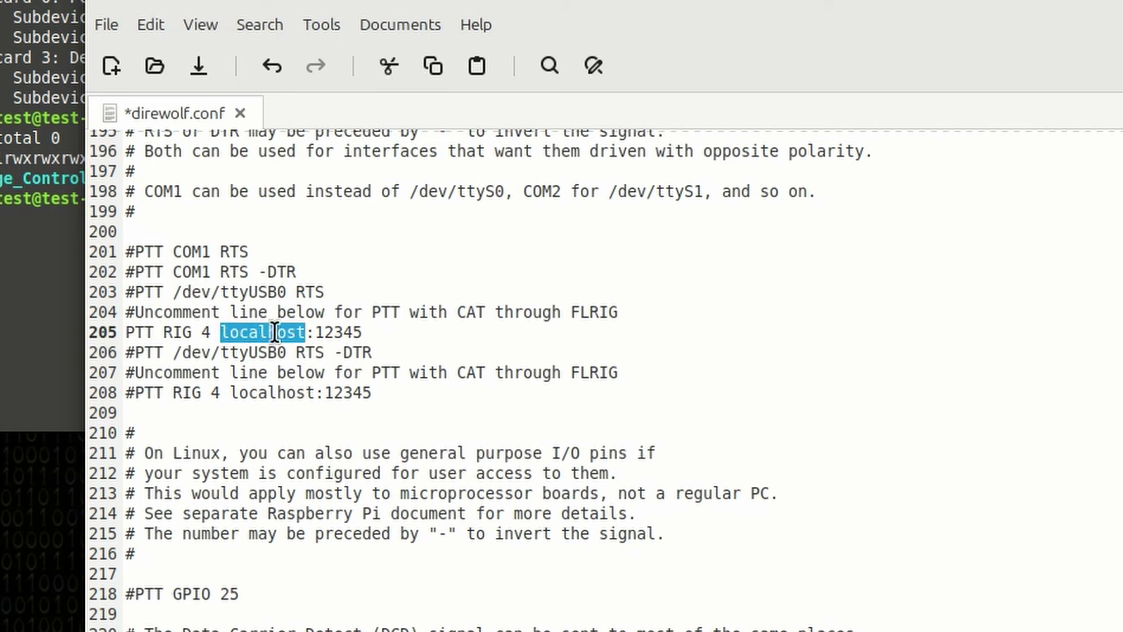
drag(316, 332, 364, 332)
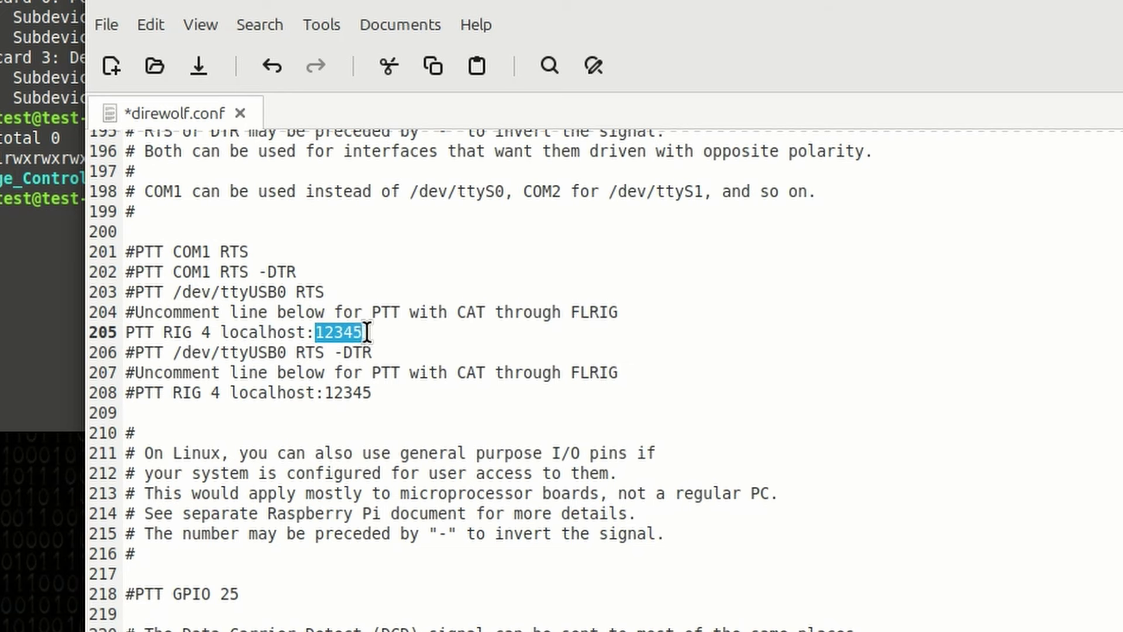
key(ctrl+s)
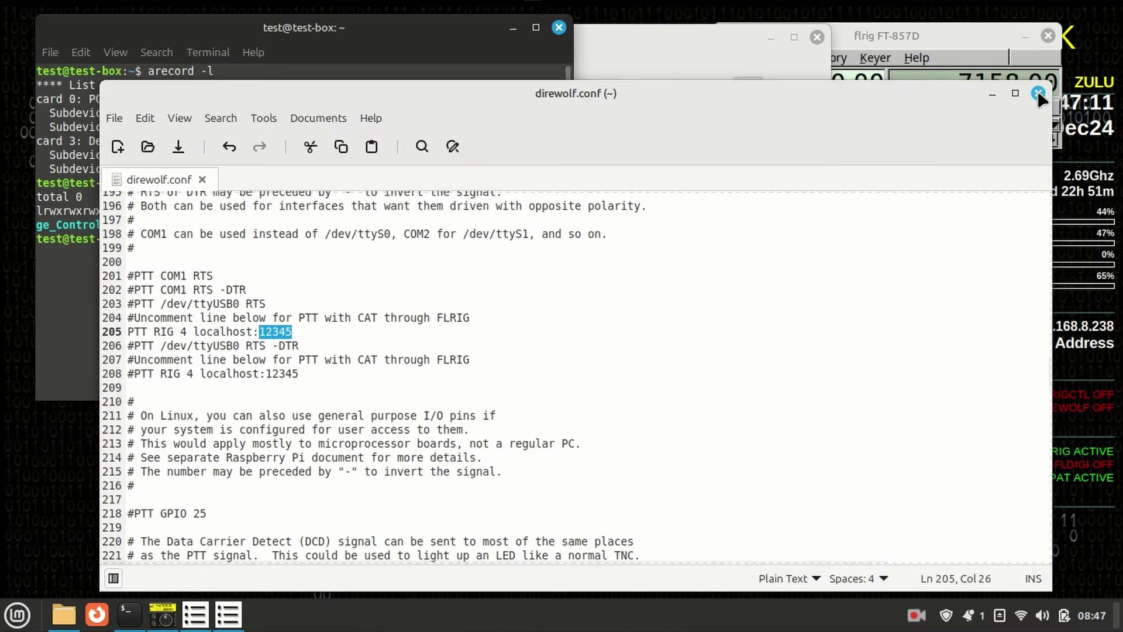
Close the text editor and the file manager's Home window.
key(ctrl+q)
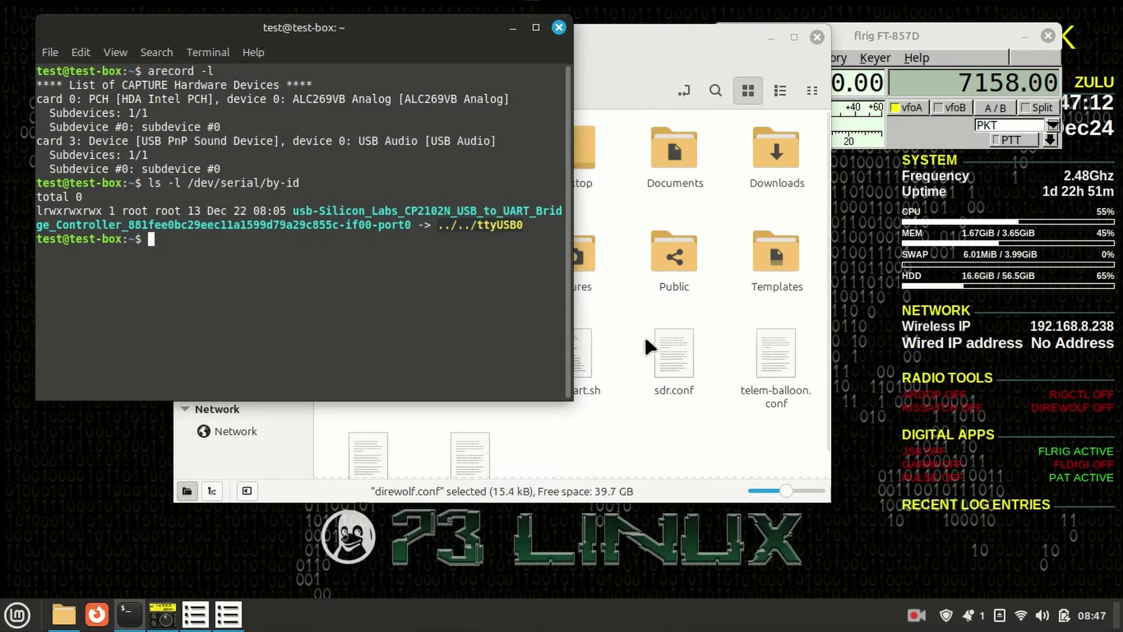
click(646, 55)
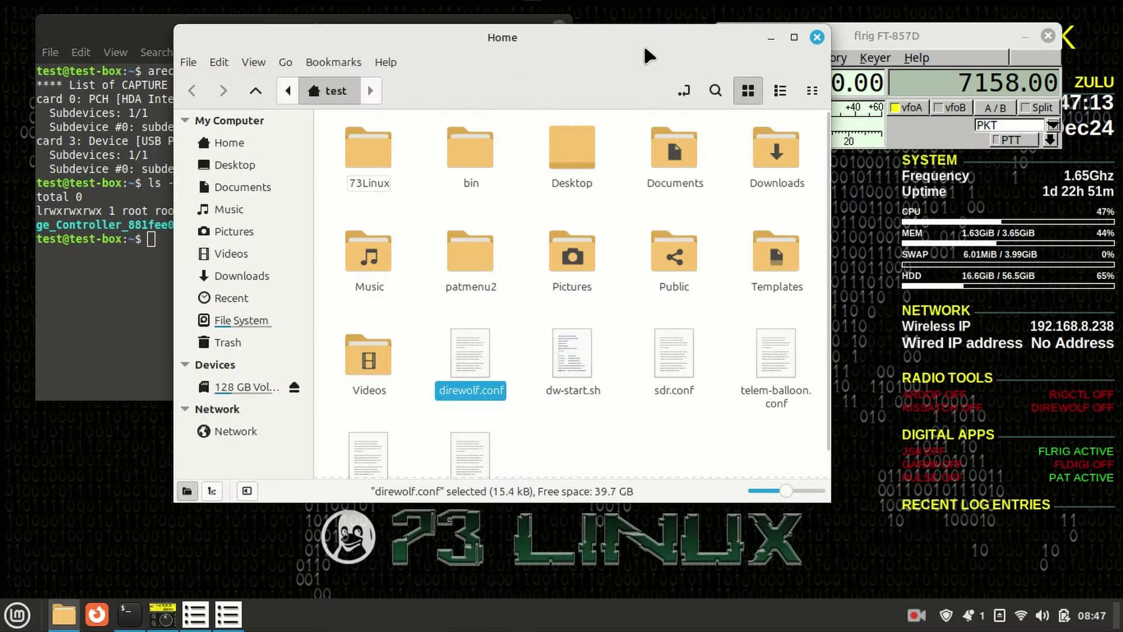
click(817, 39)
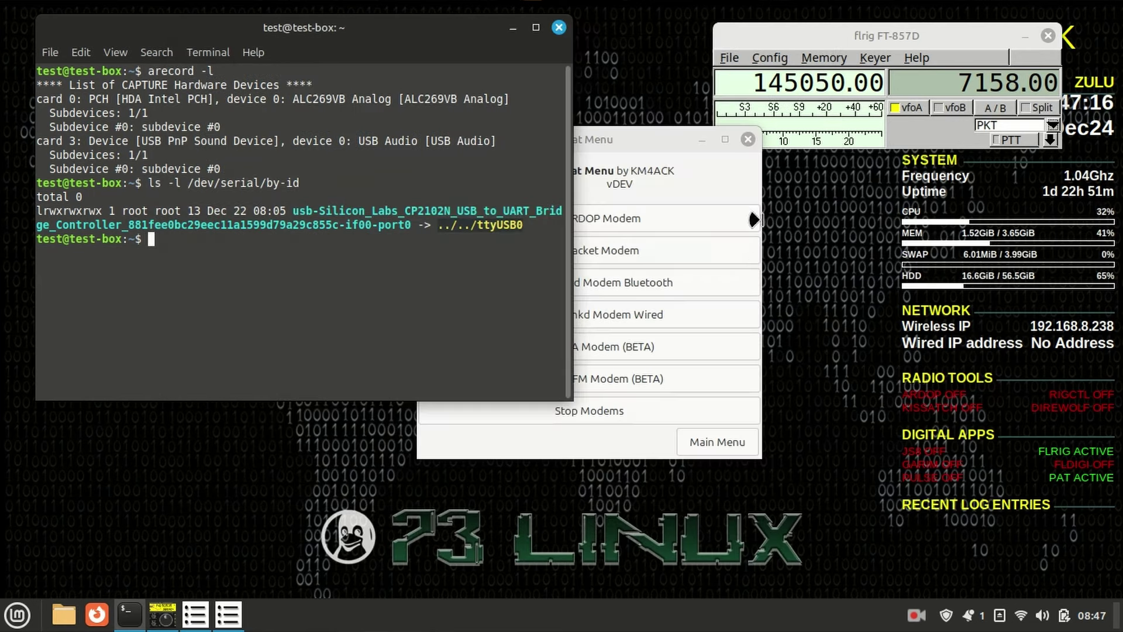
Start the packet modem from Pat Menu and dismiss the startup notice.
click(631, 132)
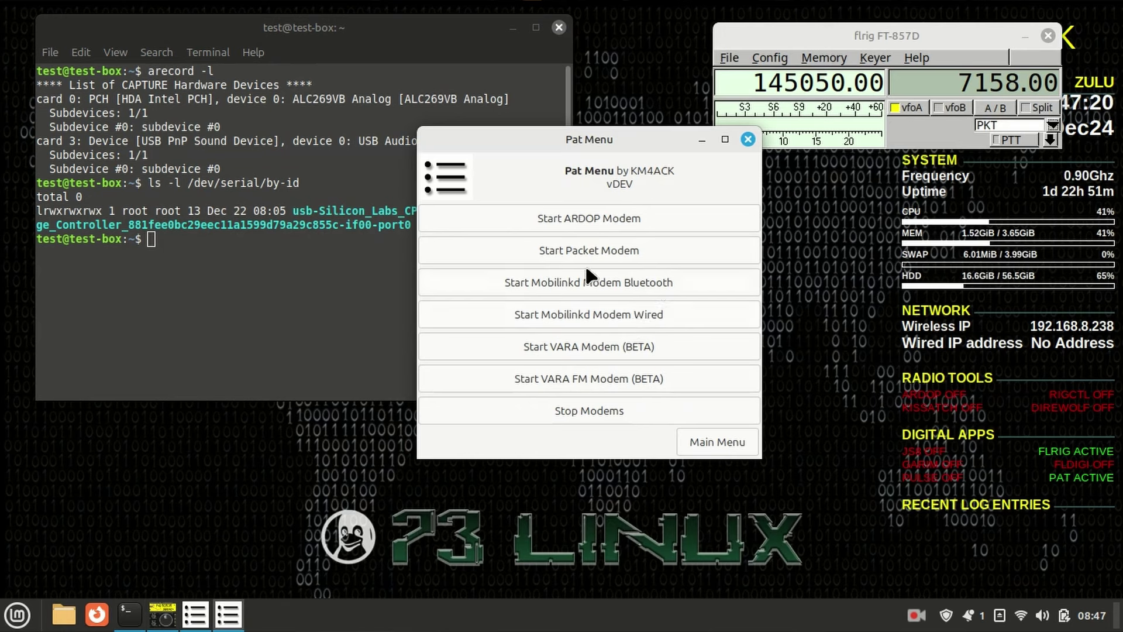
click(571, 250)
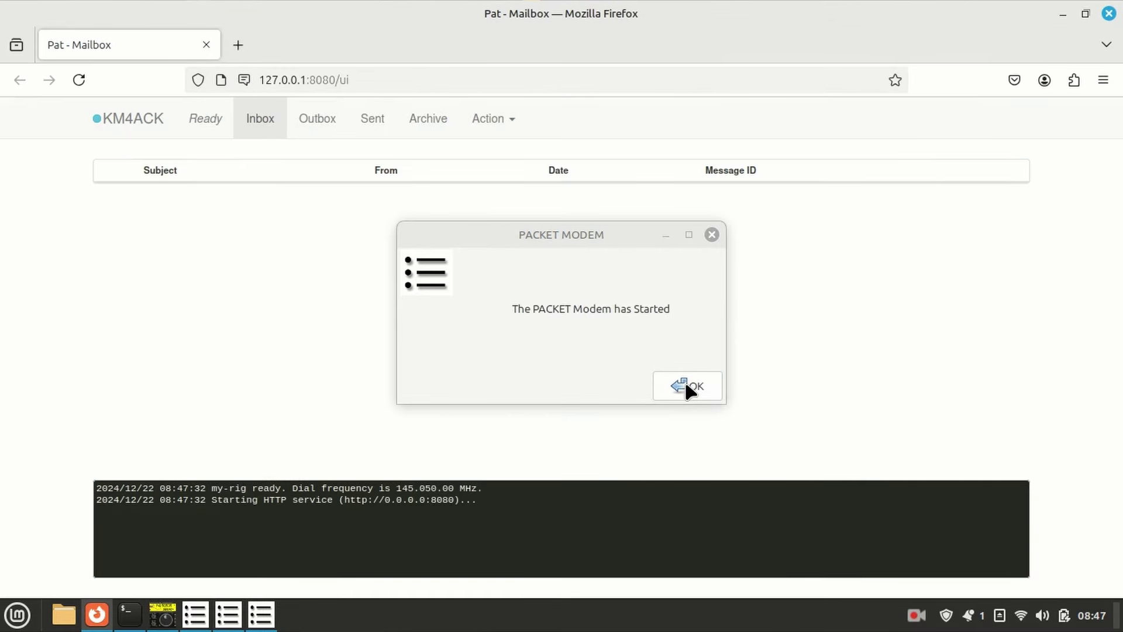
click(685, 385)
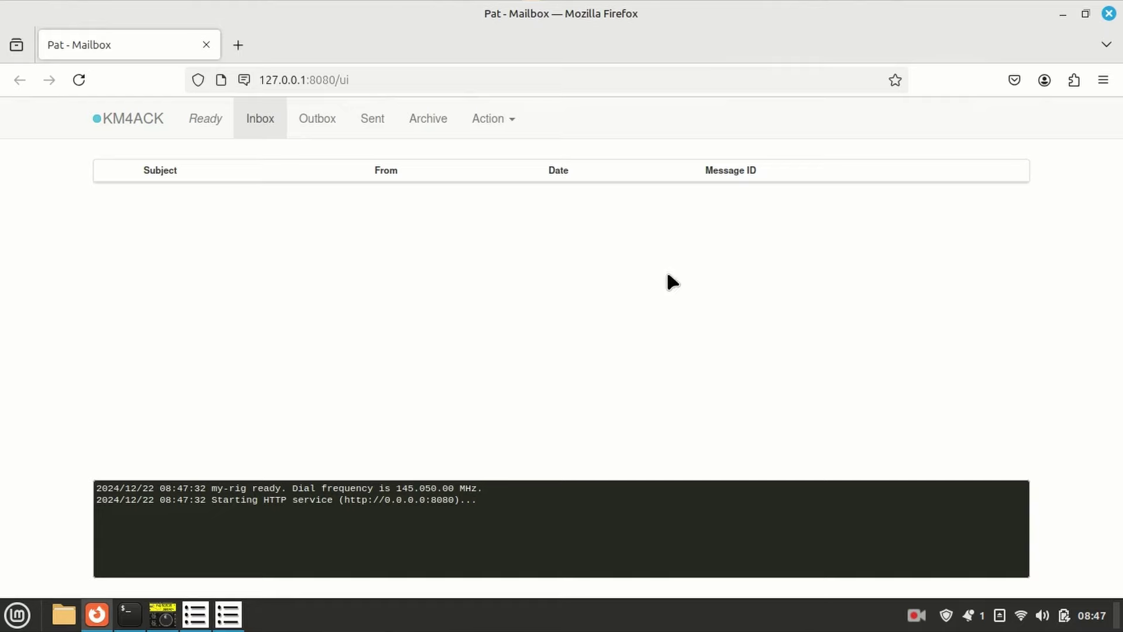
Check the desktop's Flrig and modem status, then set the transport to AX.25+agwpe in Pat's remote node connection dialog.
click(1062, 13)
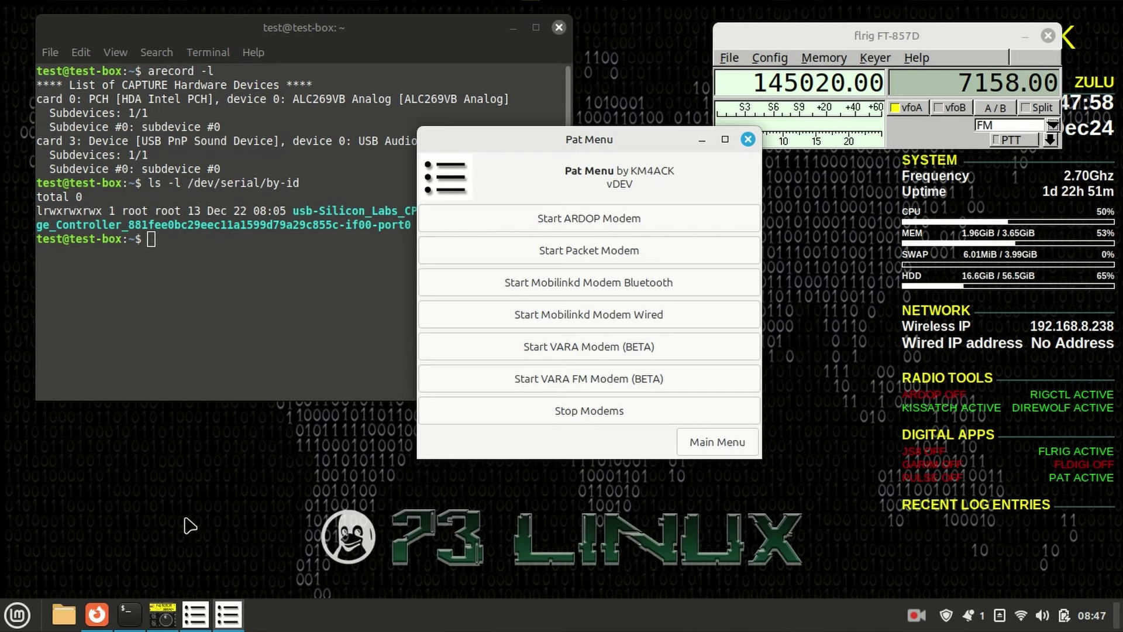
click(94, 608)
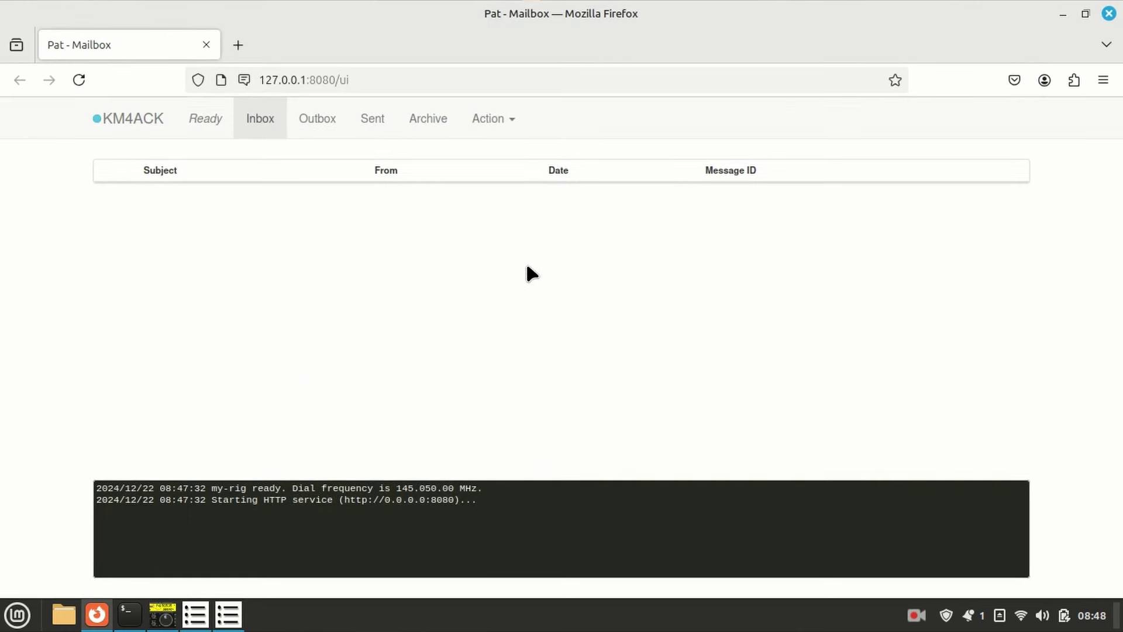
click(204, 124)
click(517, 241)
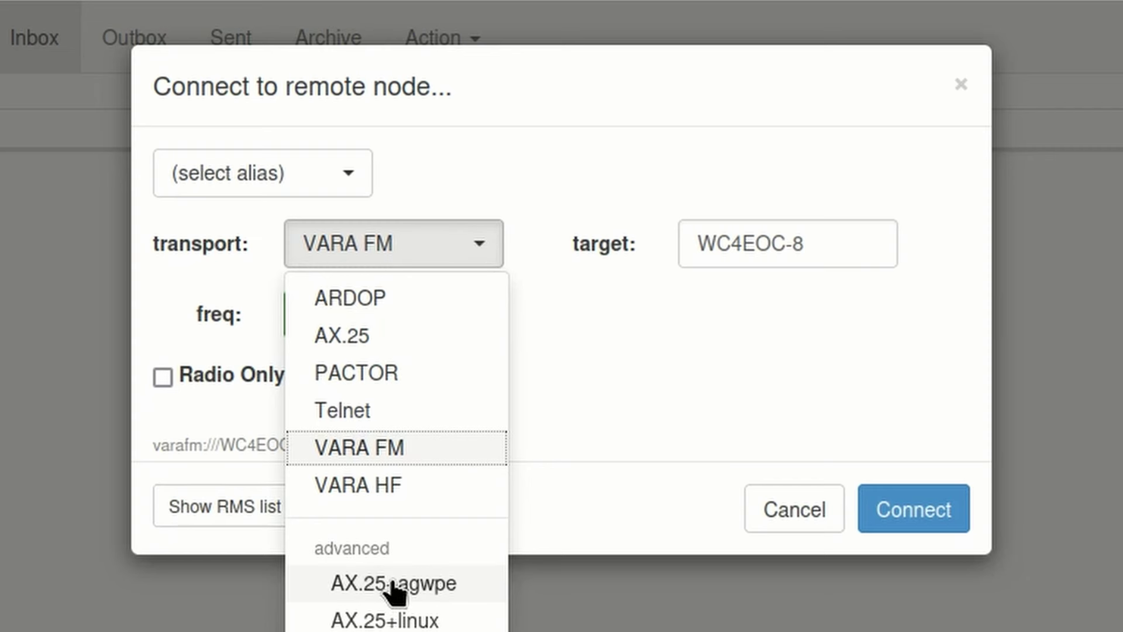
click(396, 587)
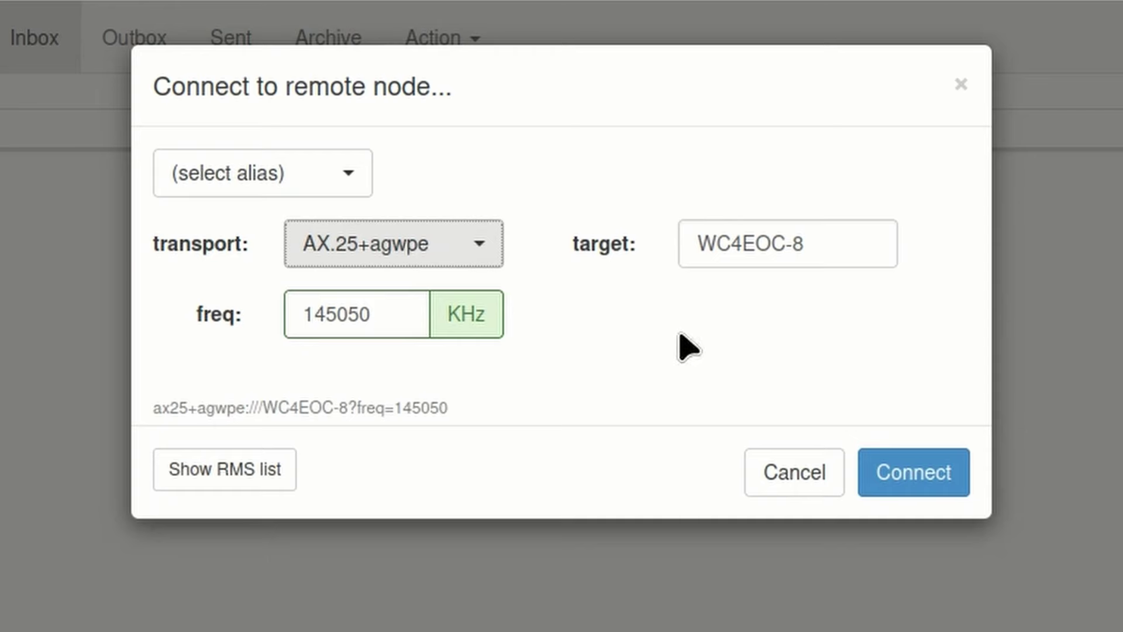
Show the RMS list of packet gateways and choose the 0 km Packet 1200 station on 145.020 MHz as the target.
click(240, 476)
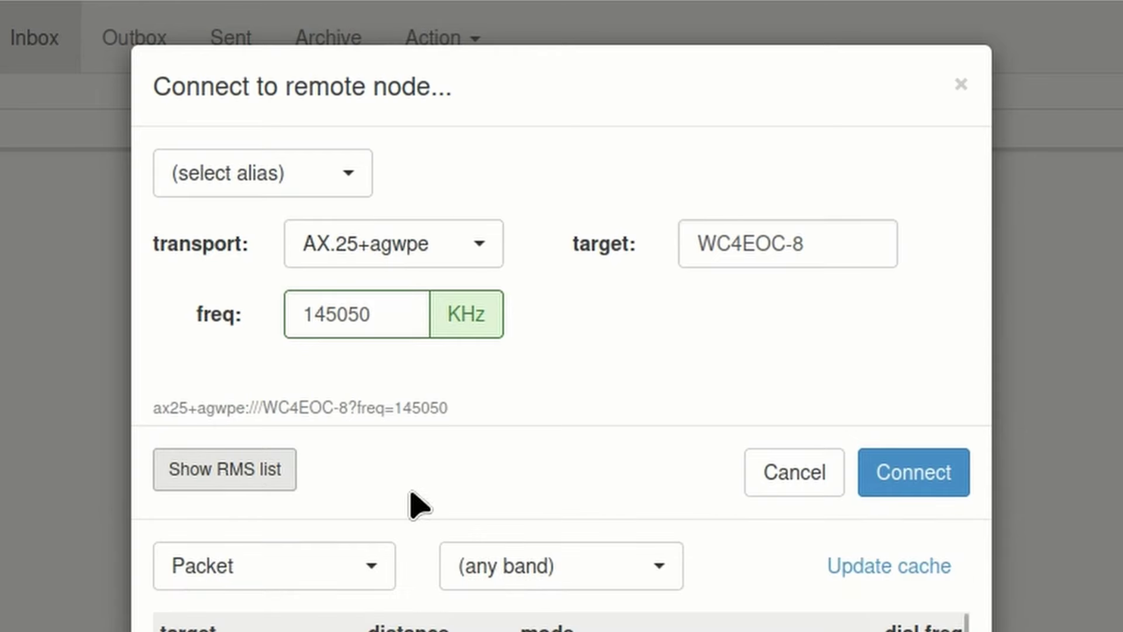
scroll(562, 585, down, 5)
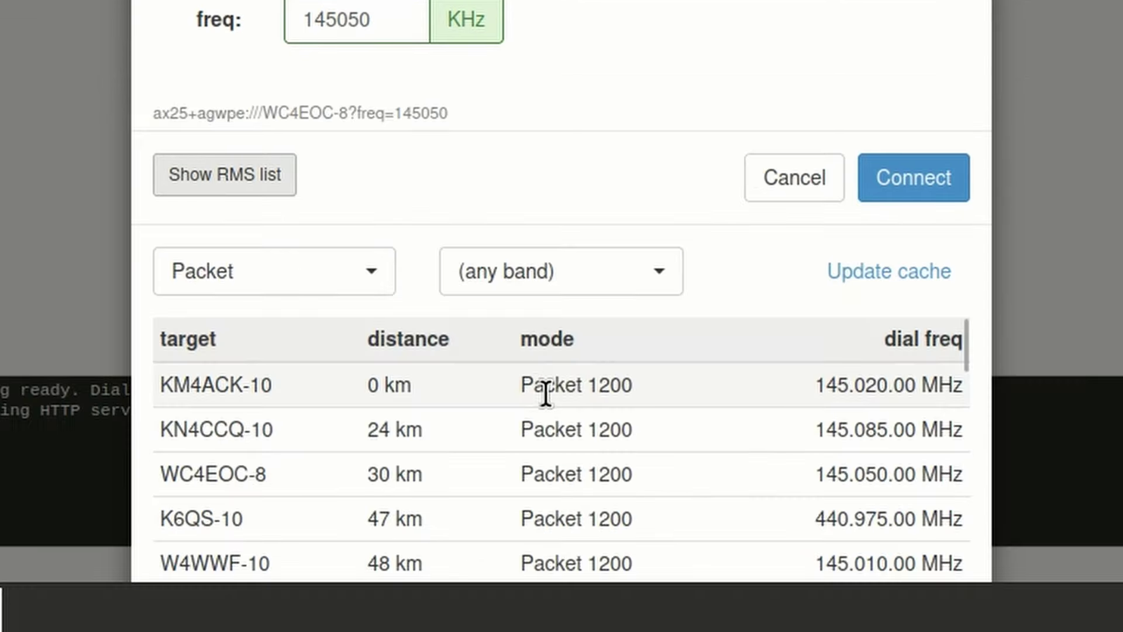
click(543, 388)
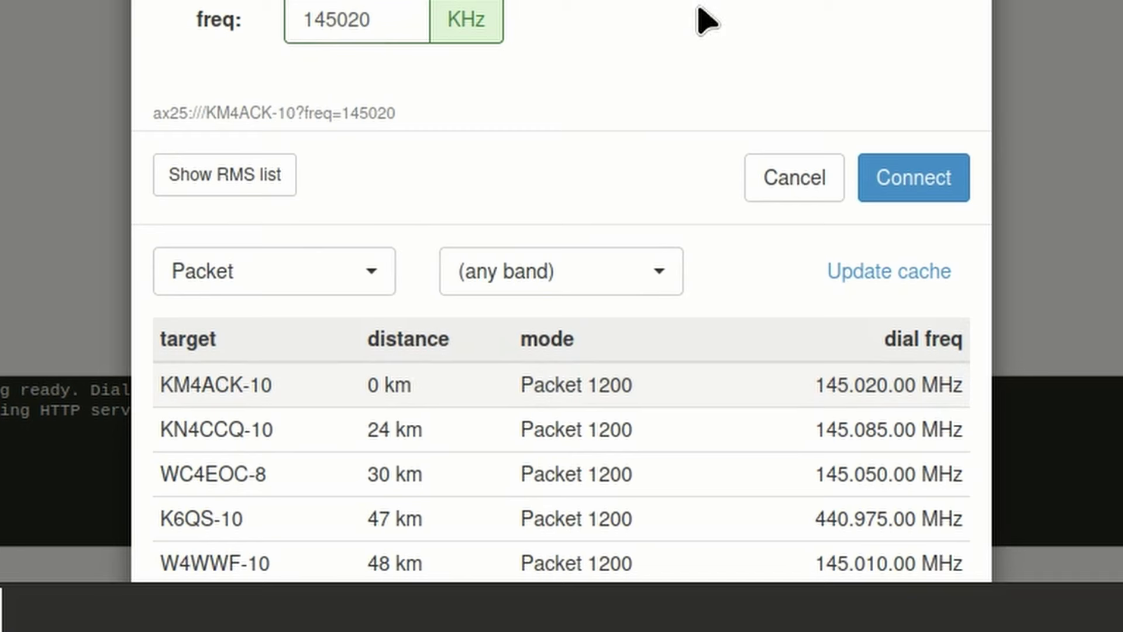